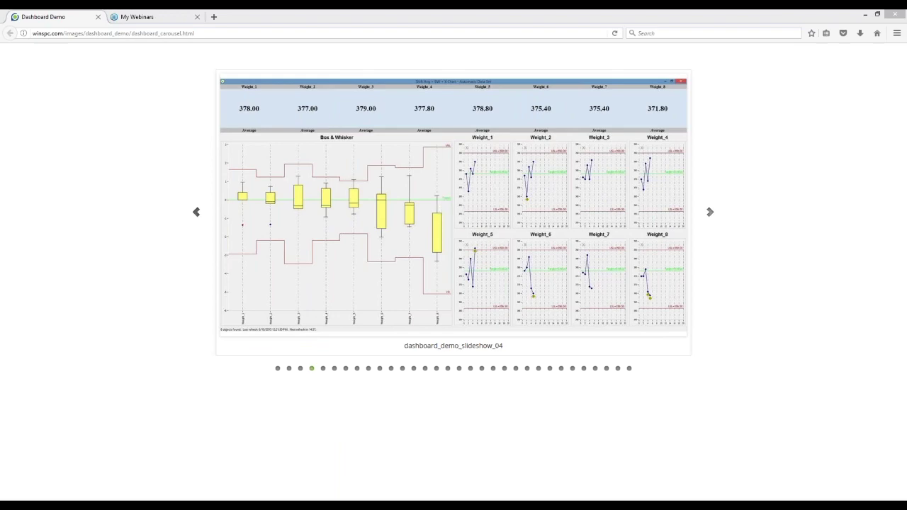
Browse the sample dashboard slides in the carousel
click(710, 212)
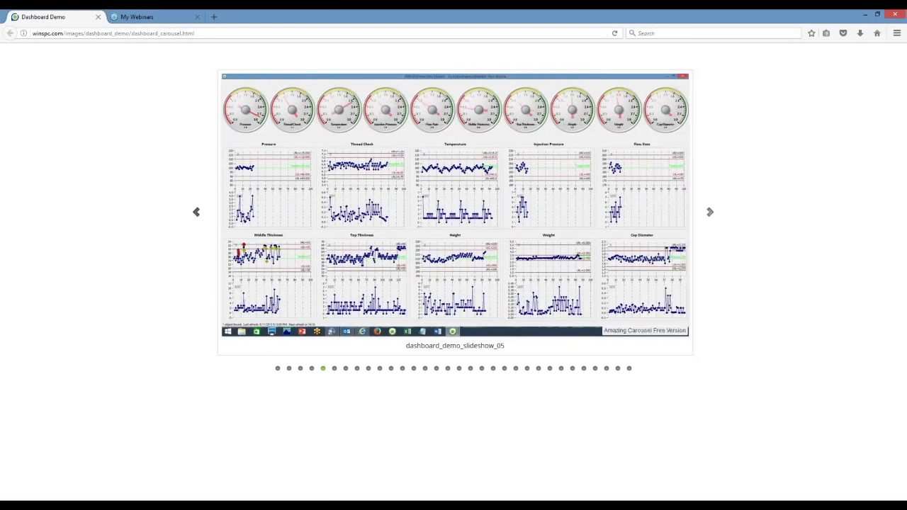
click(710, 212)
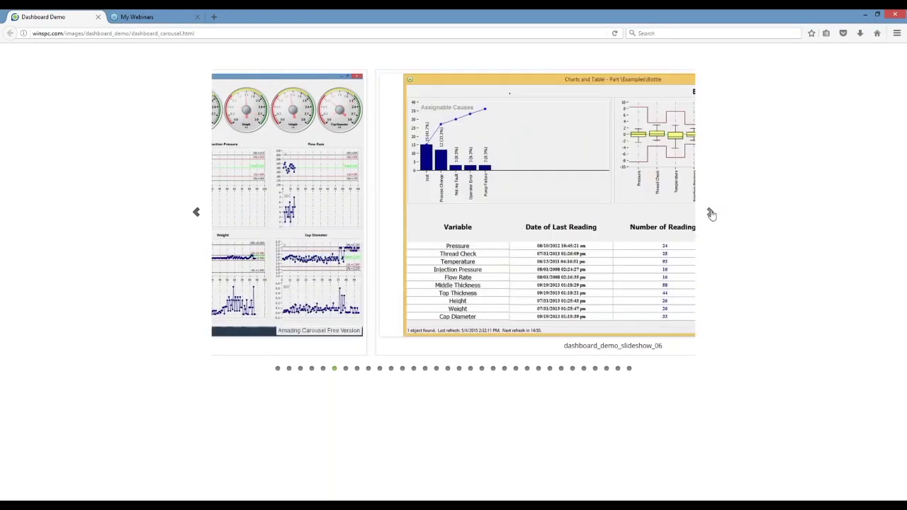
click(710, 212)
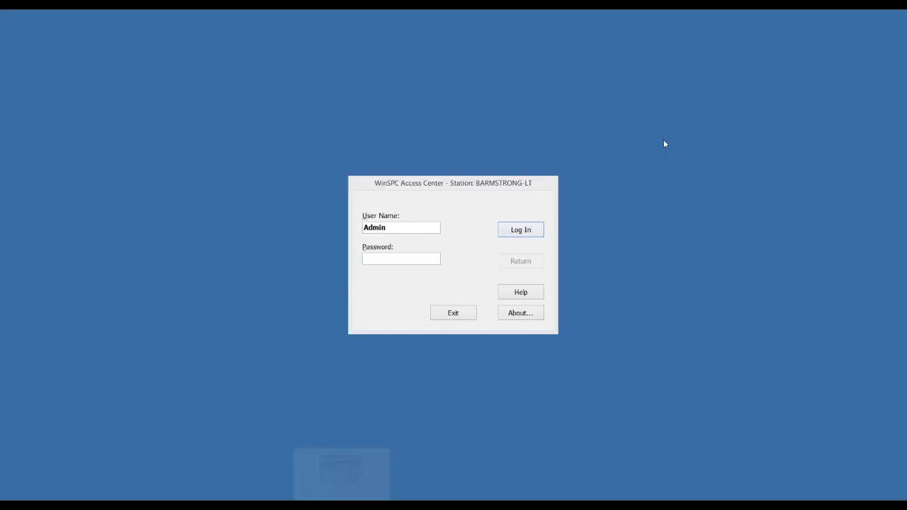
Switch to WinSPC, log in as Admin, and view the Bottle part with the Shop Floor View dashboard from 1Workshop Examples
click(524, 230)
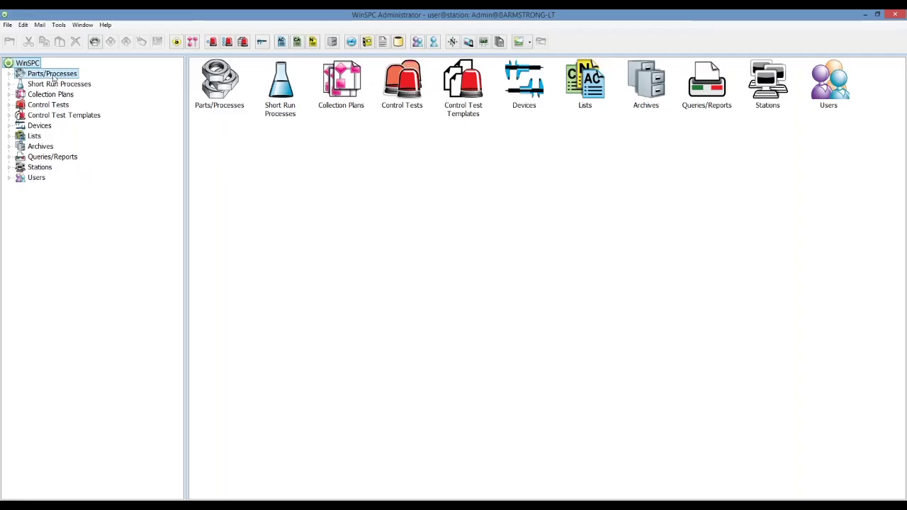
double_click(53, 75)
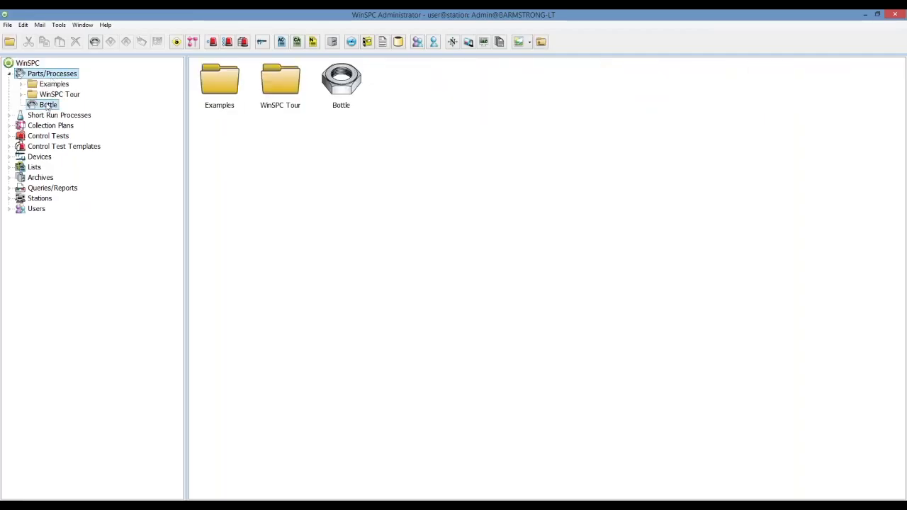
right_click(48, 105)
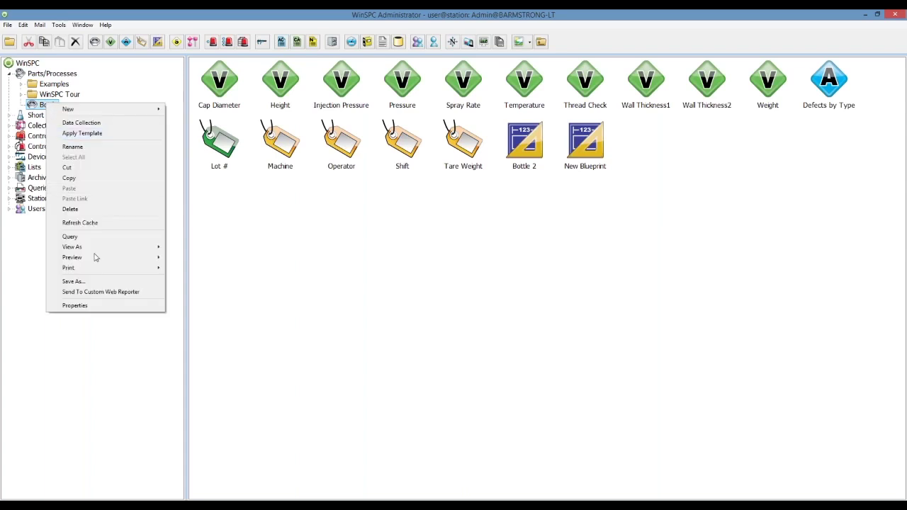
mouse_move(102, 249)
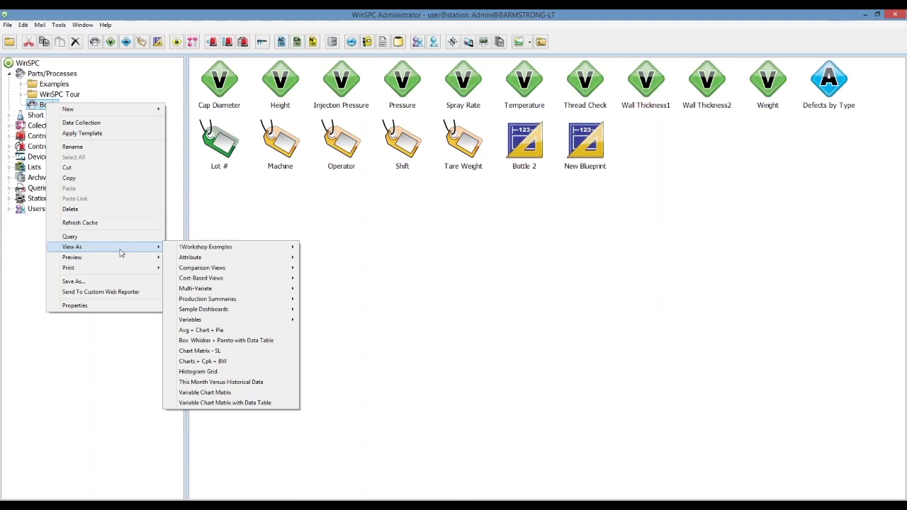
mouse_move(190, 250)
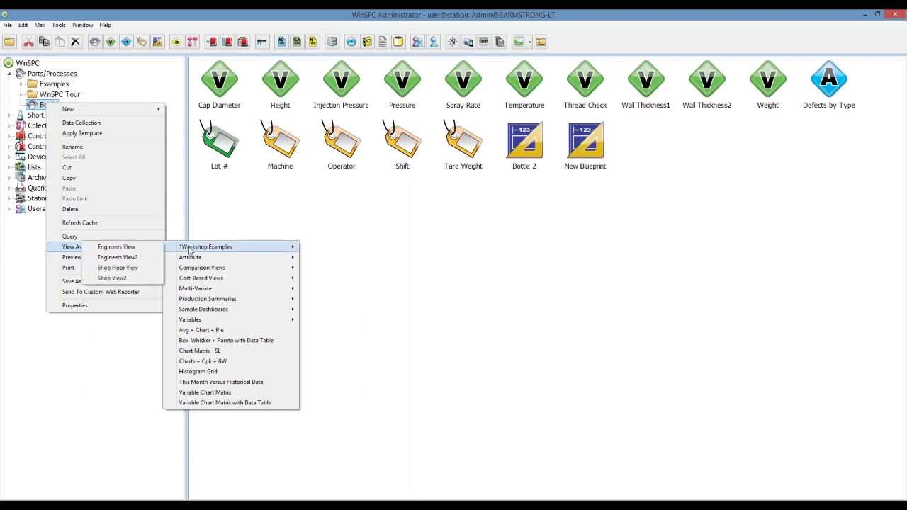
click(140, 270)
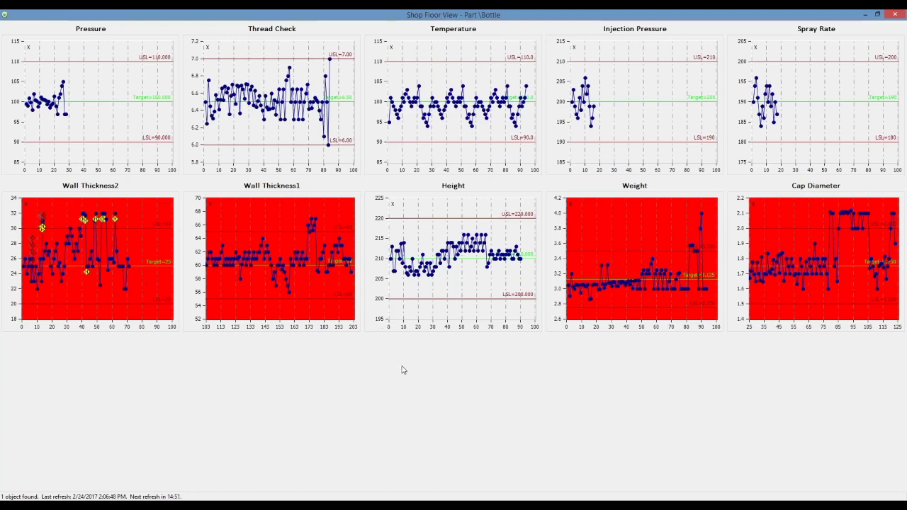
Examine the Weight variable's summary and data grid in the Variable Analyzer, and close the analyzer and dashboard
double_click(639, 232)
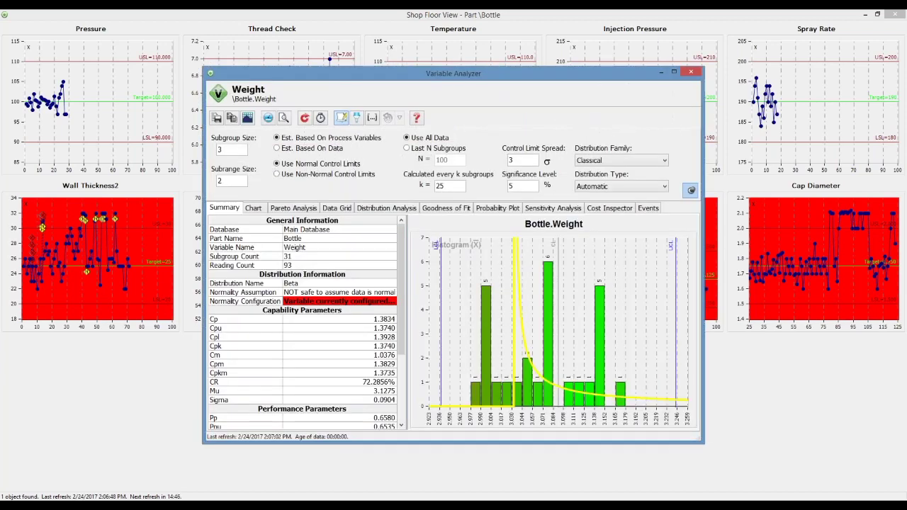
click(255, 209)
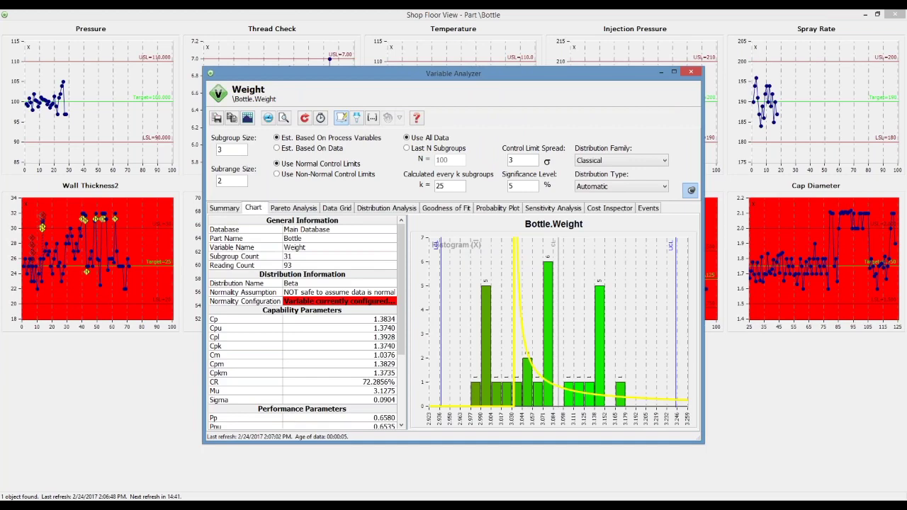
click(346, 210)
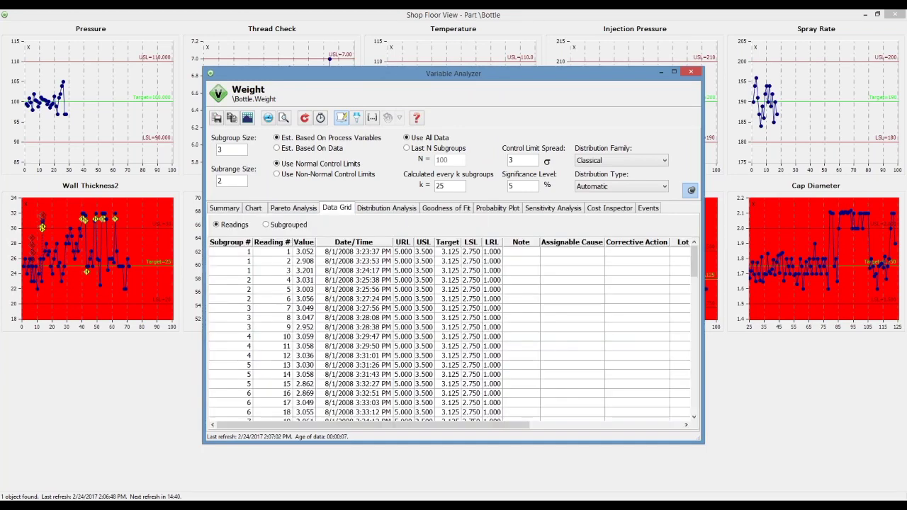
click(692, 73)
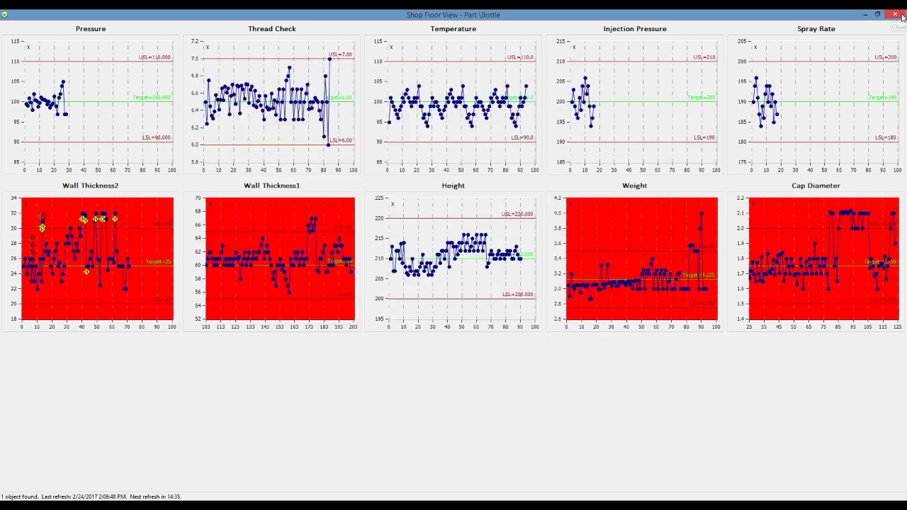
click(901, 15)
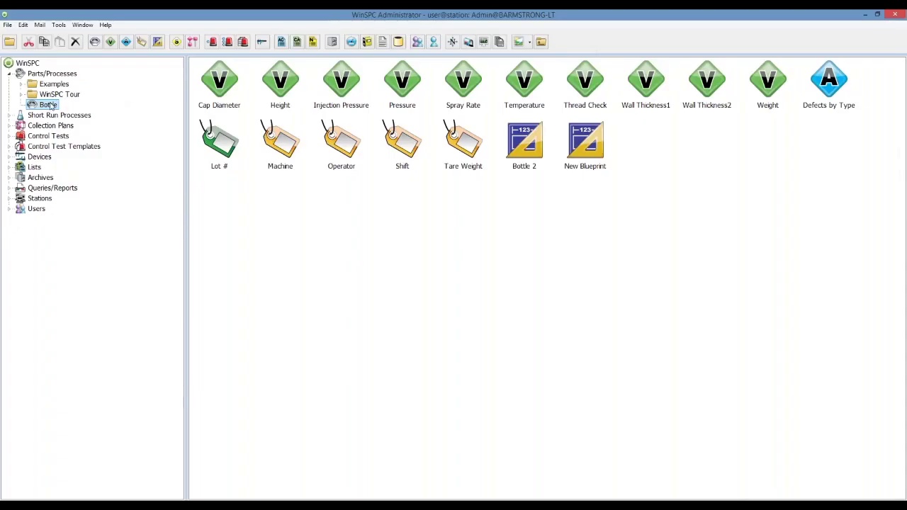
View the Bottle part with the Engineers View dashboard from 1Workshop Examples, and close it after reviewing
right_click(50, 104)
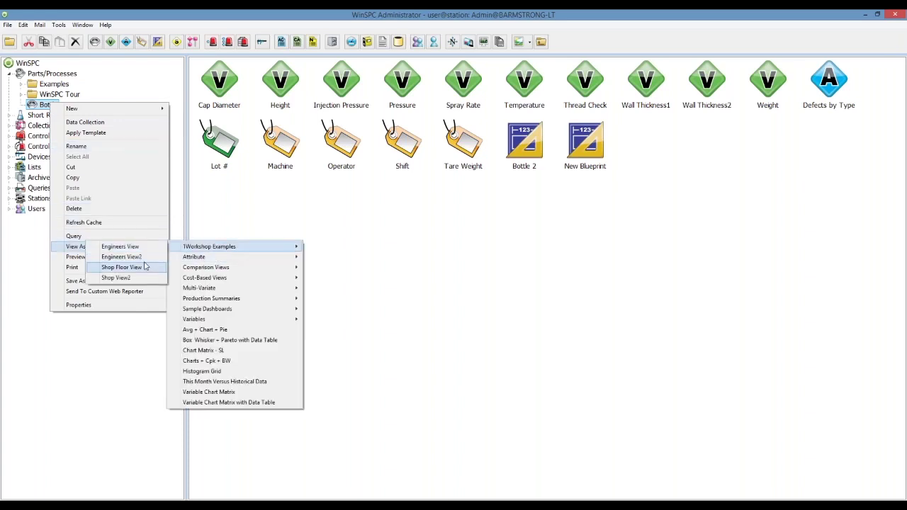
click(141, 248)
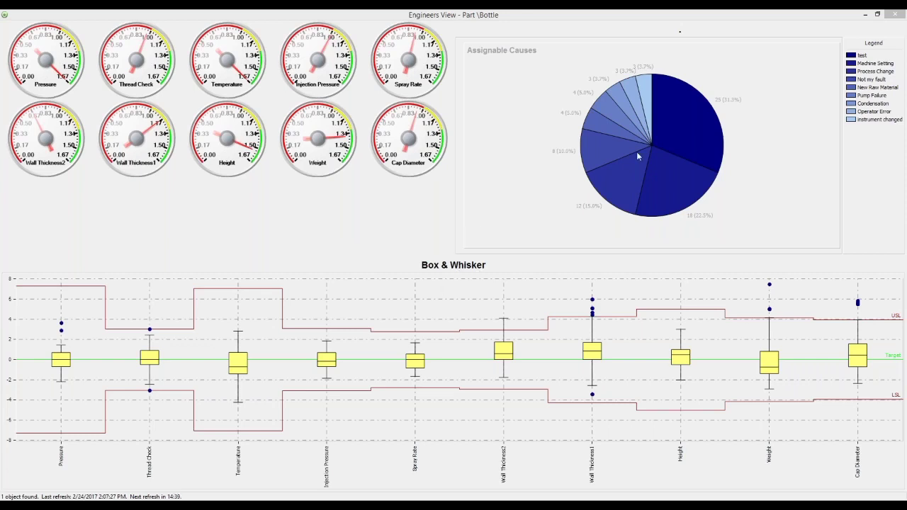
click(899, 17)
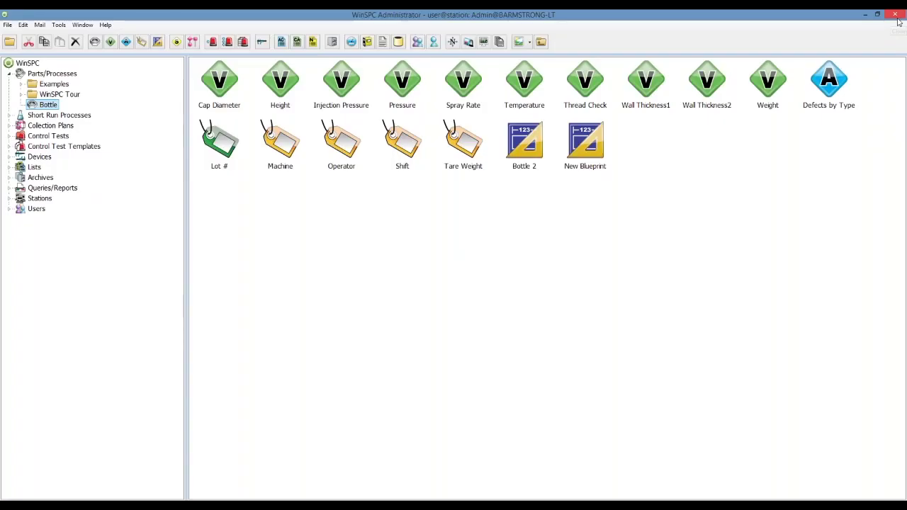
right_click(50, 105)
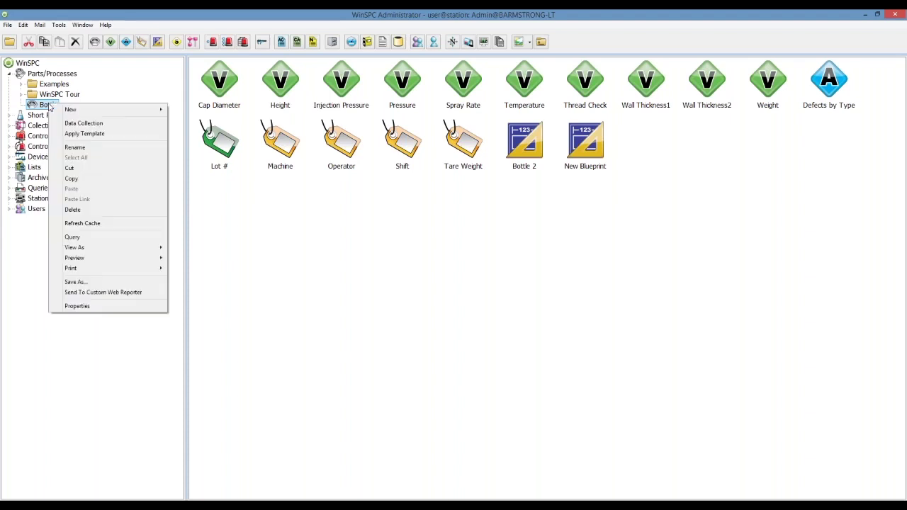
mouse_move(104, 248)
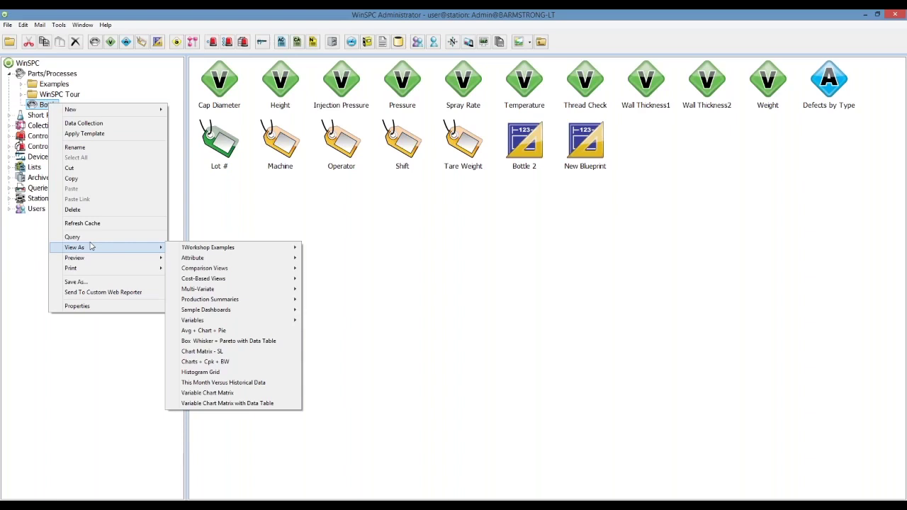
Expand Queries/Reports and show the contents of its Dashboards branch
click(10, 188)
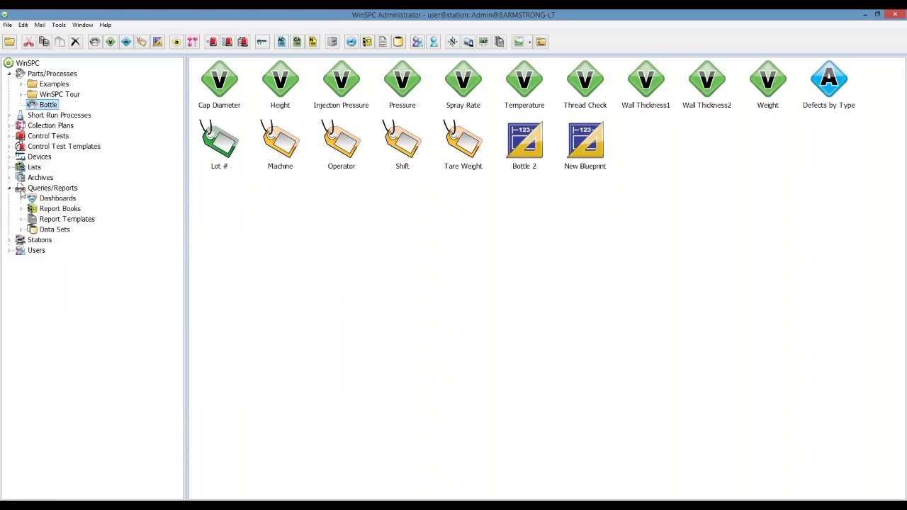
click(46, 189)
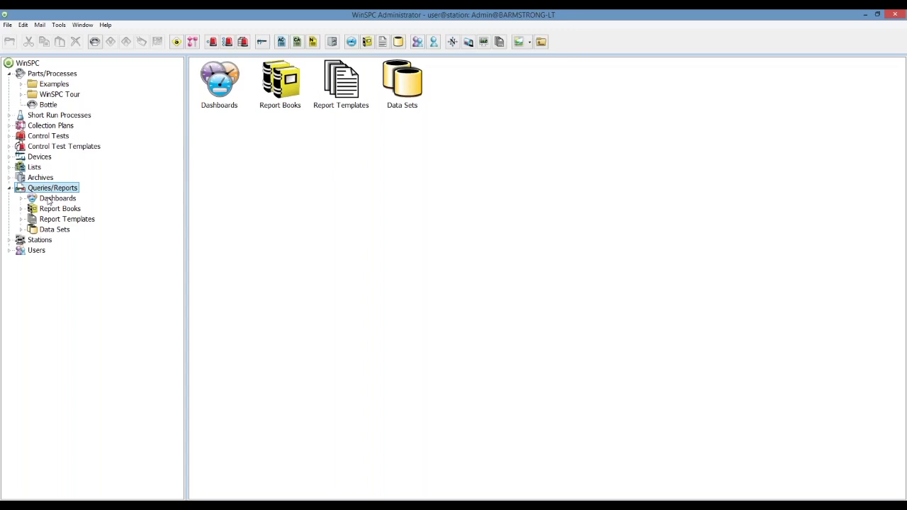
click(49, 201)
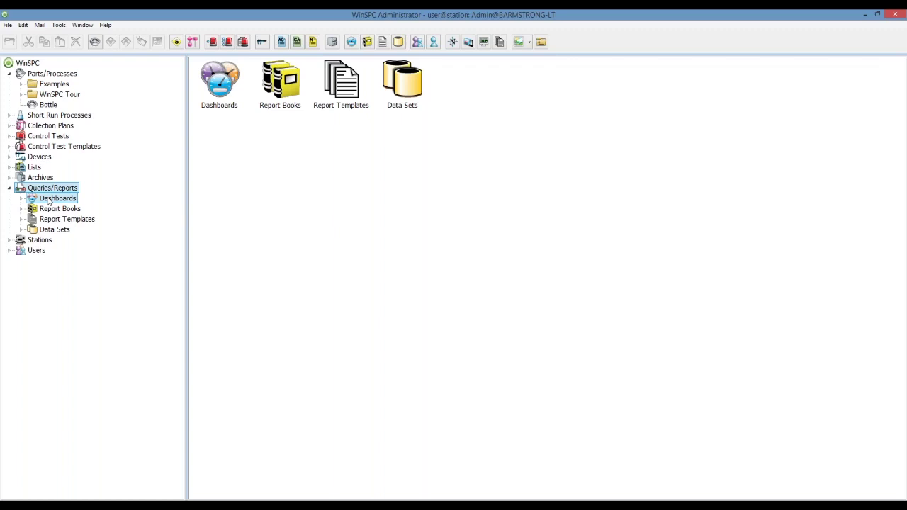
right_click(48, 202)
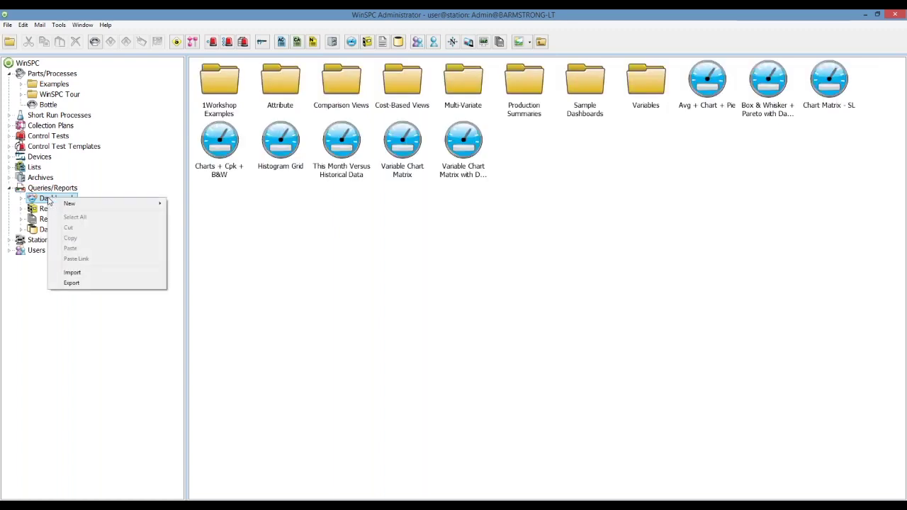
mouse_move(93, 206)
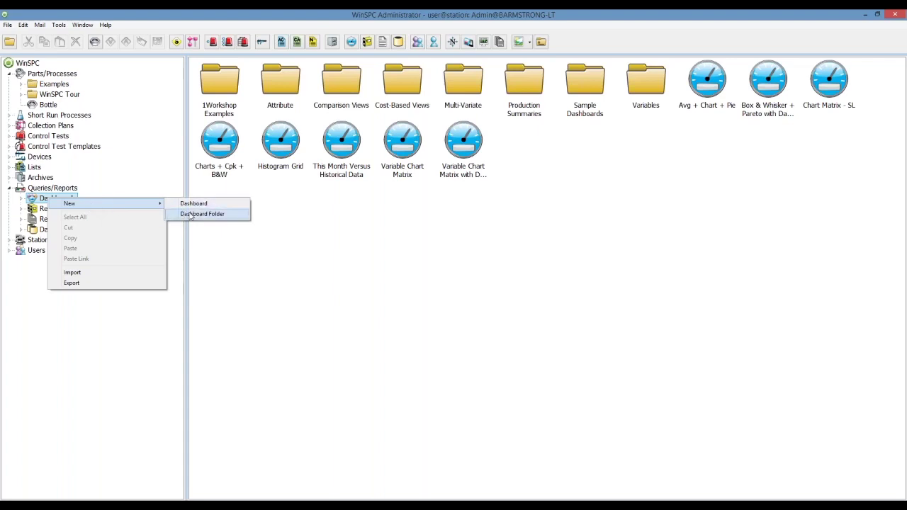
right_click(402, 152)
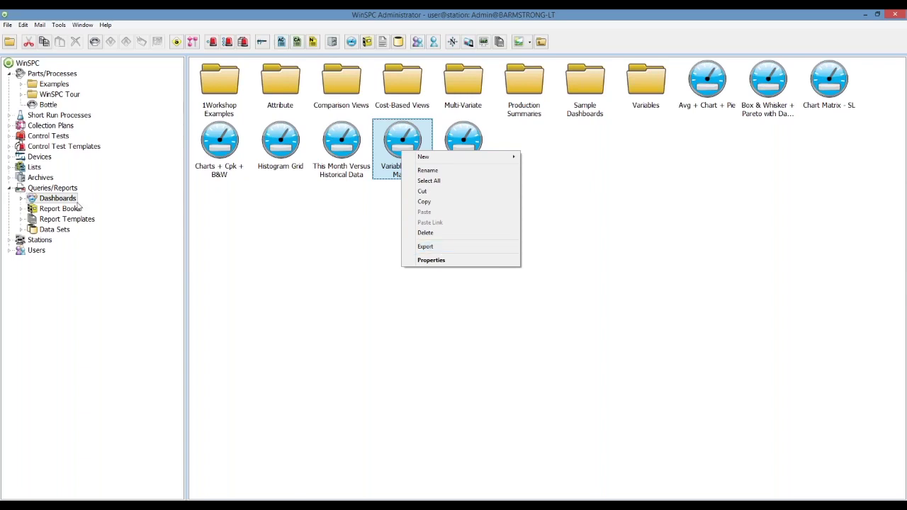
right_click(243, 216)
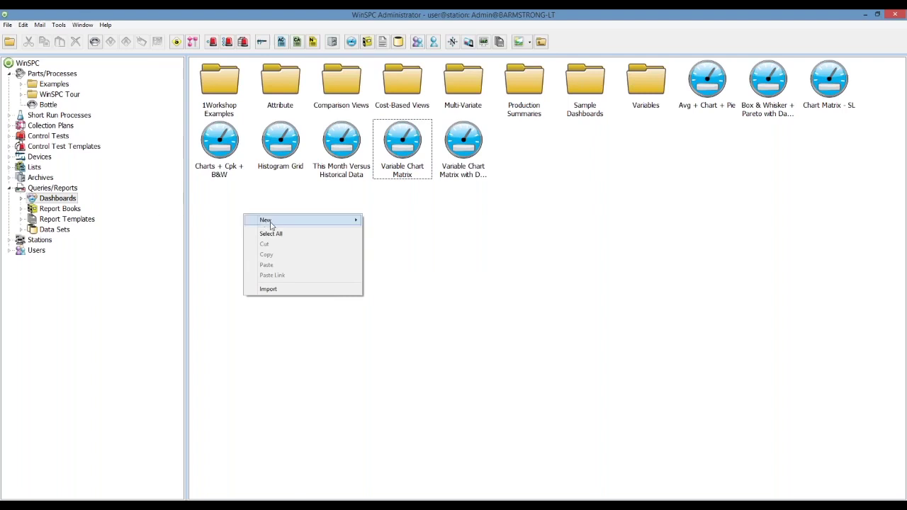
mouse_move(249, 222)
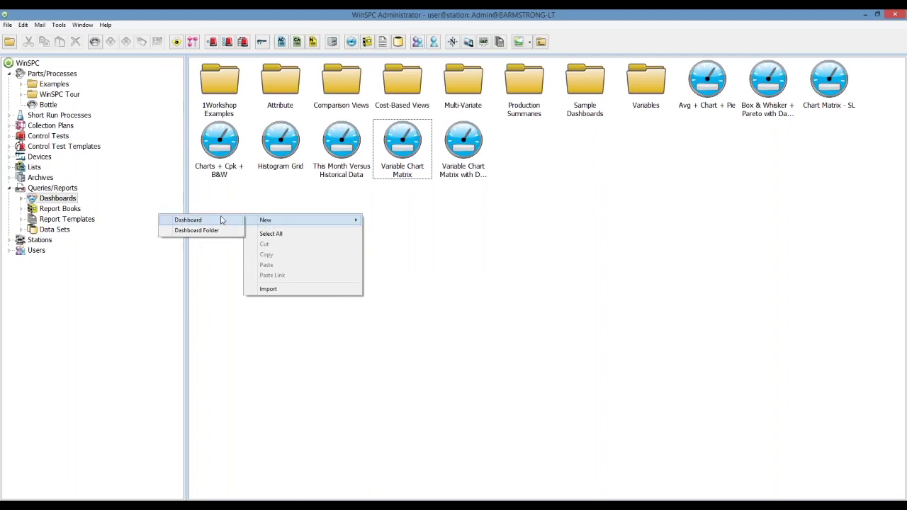
Create a new dashboard in the 1Workshop Examples folder and name it Shop View Example
right_click(205, 85)
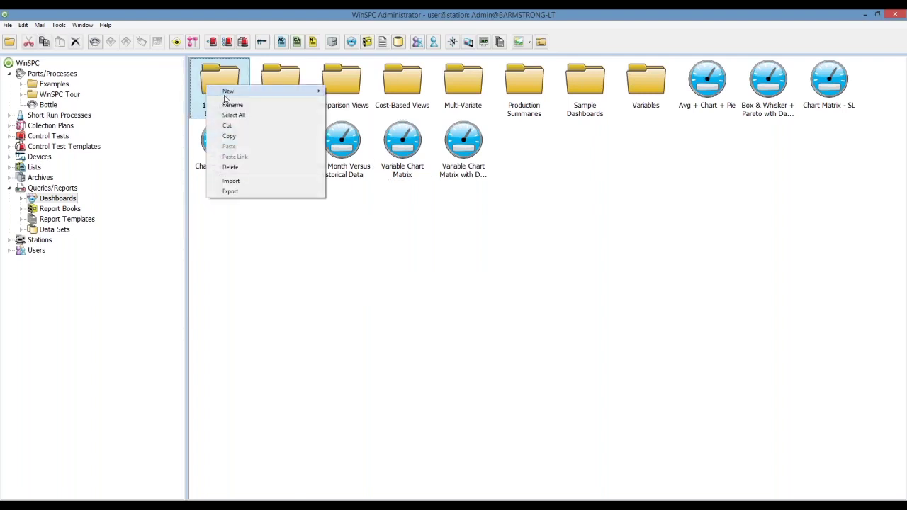
mouse_move(226, 93)
click(179, 93)
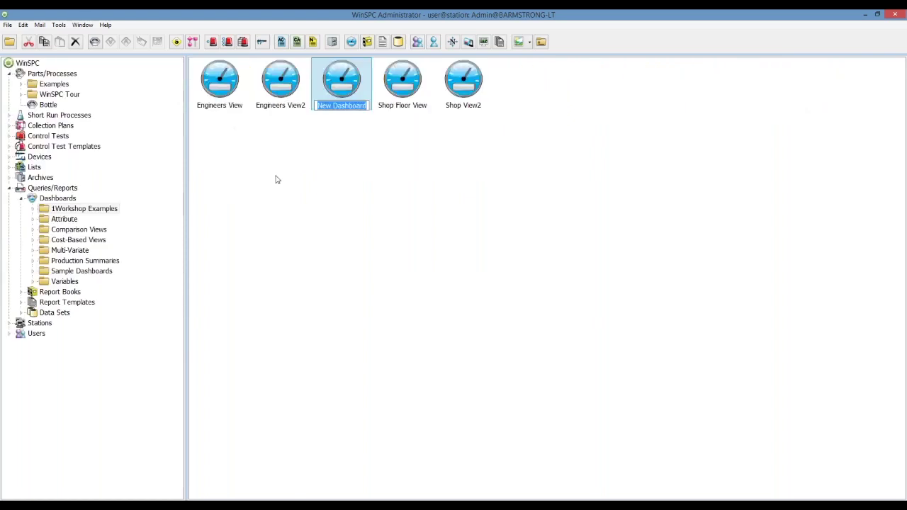
text(Shop View Example)
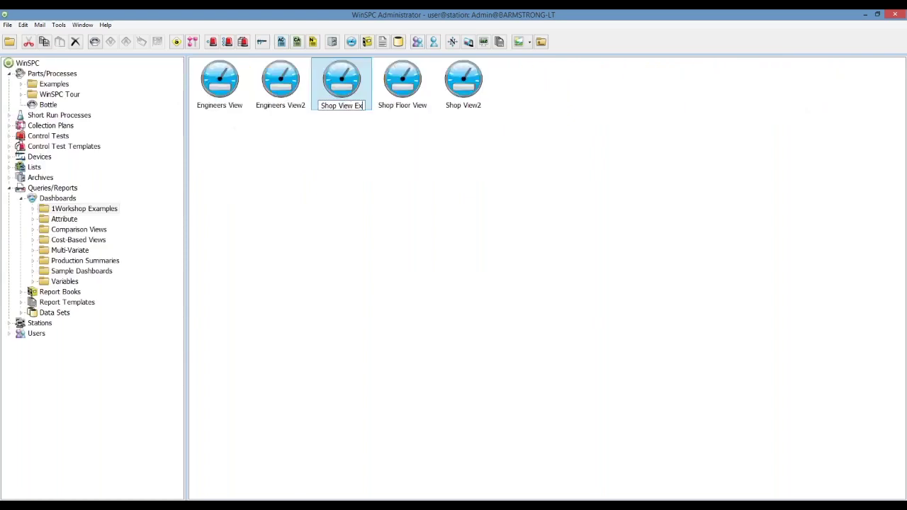
key(Return)
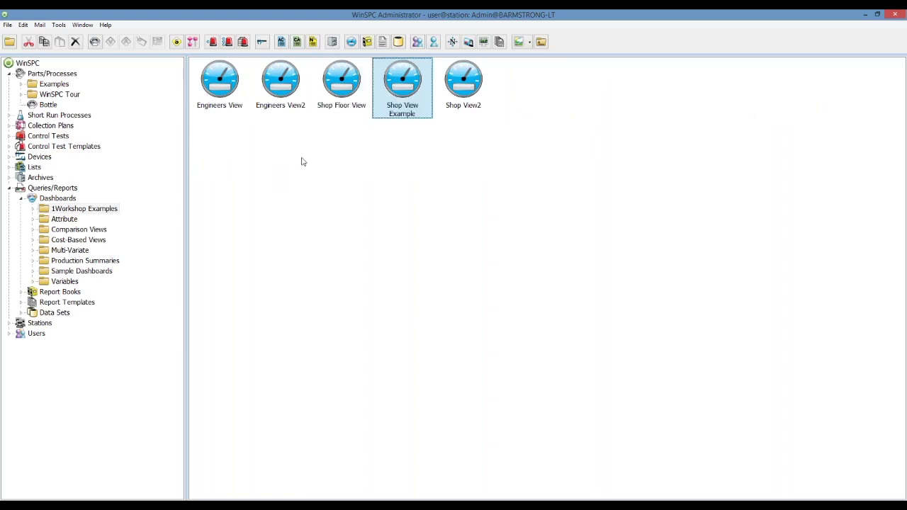
Open the Shop View Example dashboard for editing and review the dashboard's top-level properties, including Border Style
key(Delete)
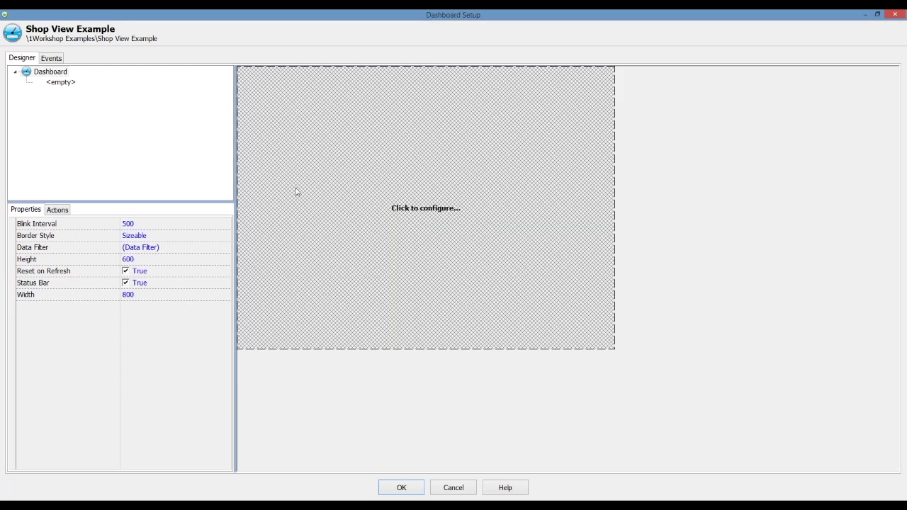
click(57, 74)
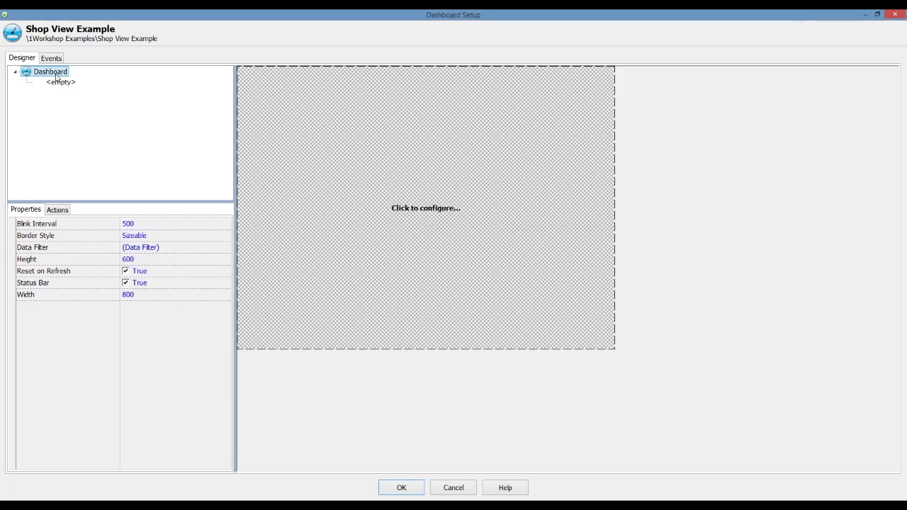
click(180, 236)
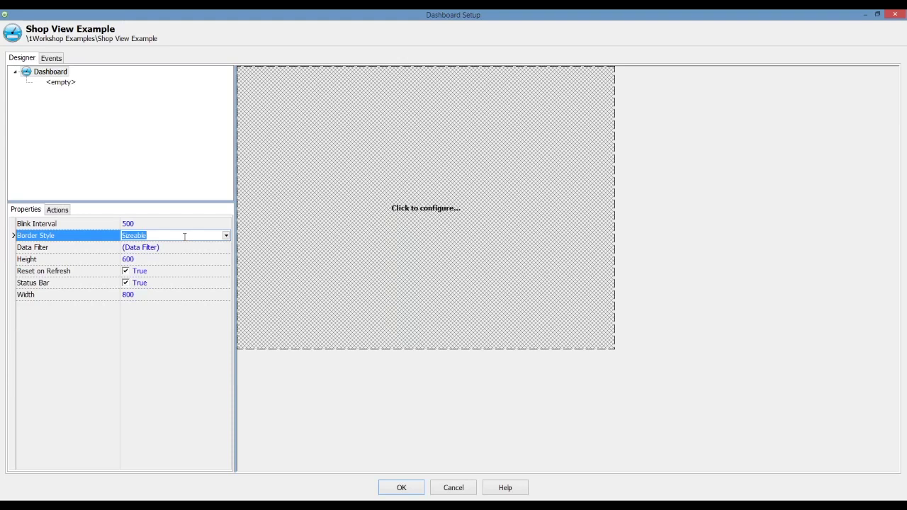
Add a Variable Grid component to the empty dashboard
click(420, 211)
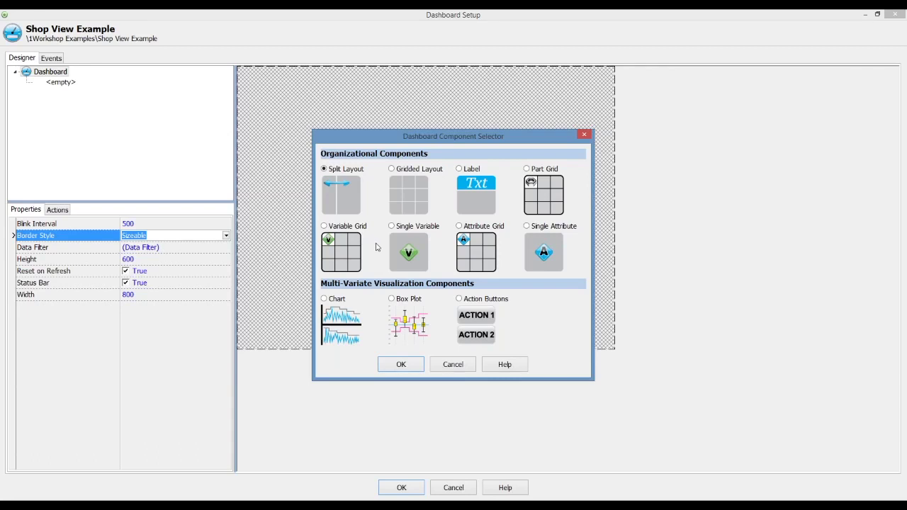
click(401, 172)
click(423, 226)
click(333, 301)
click(401, 365)
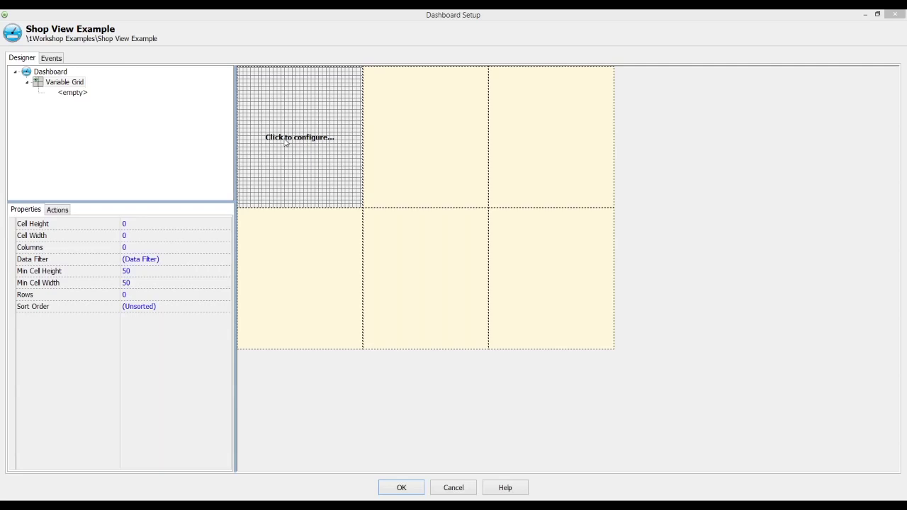
Place a Chart component in the first cell of the variable grid and save the dashboard
click(286, 142)
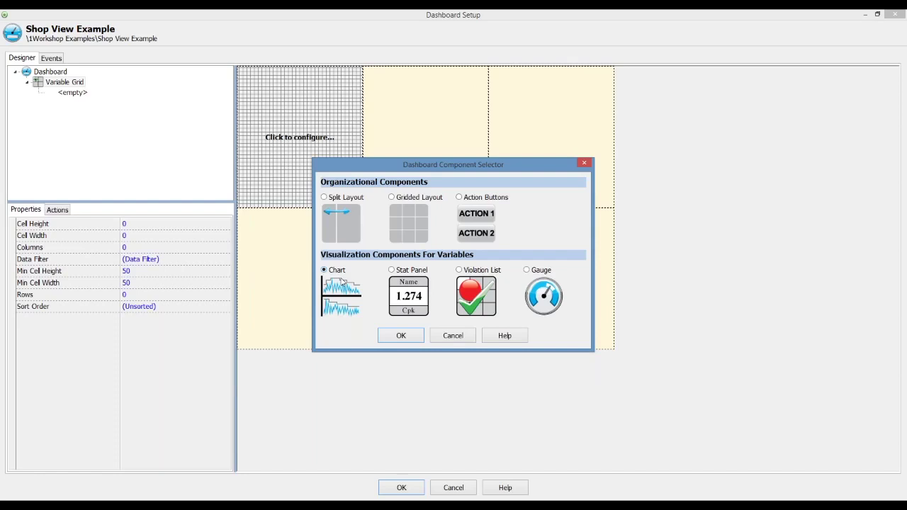
click(393, 337)
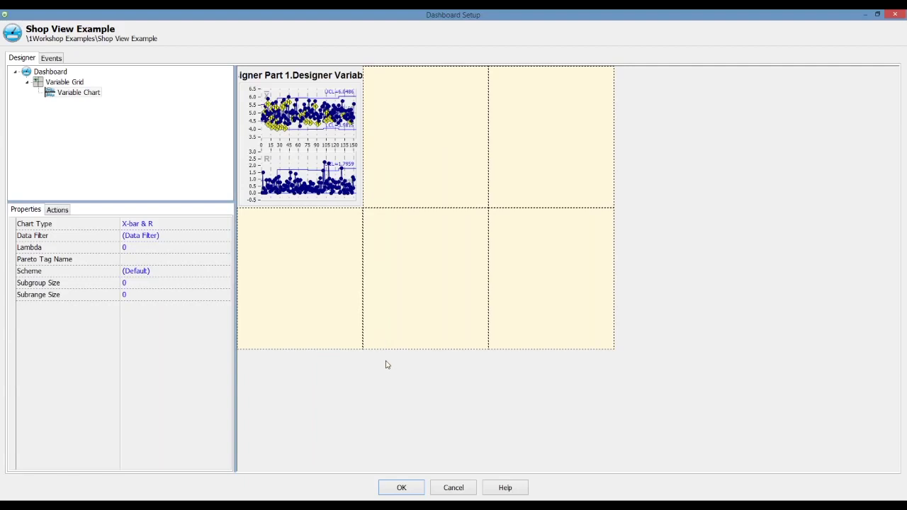
click(406, 489)
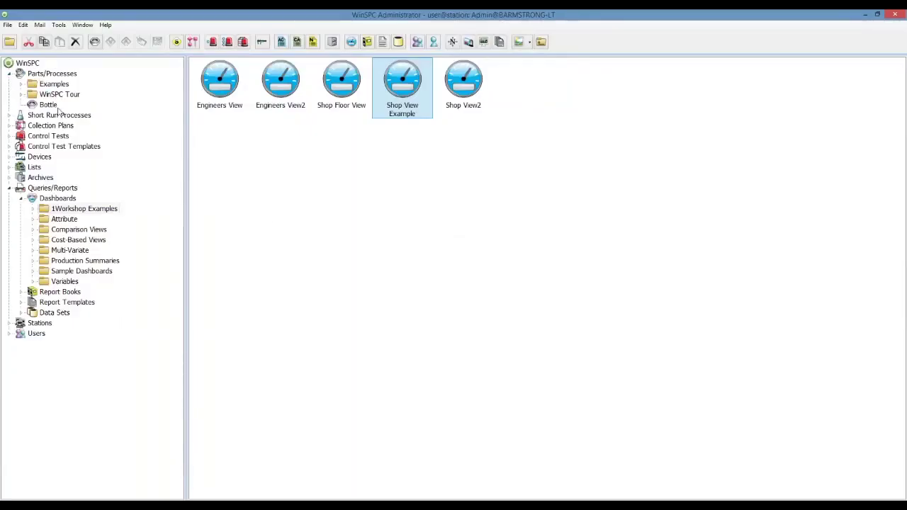
View the Bottle part with the Shop View Example dashboard, maximize it for review, and close it
right_click(53, 106)
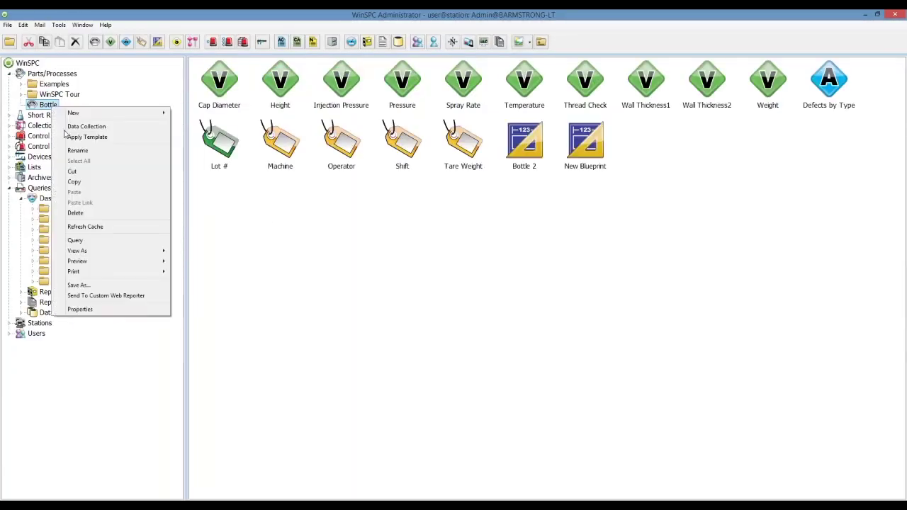
mouse_move(109, 251)
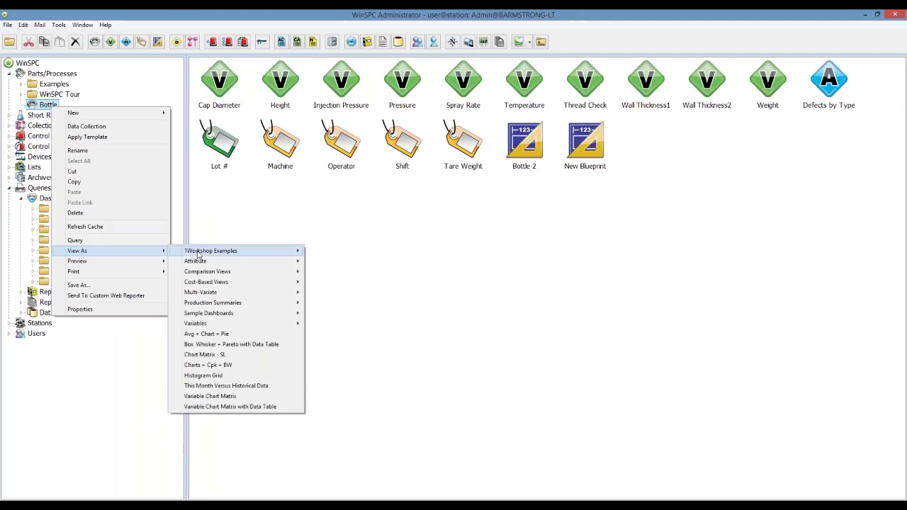
mouse_move(198, 253)
click(142, 282)
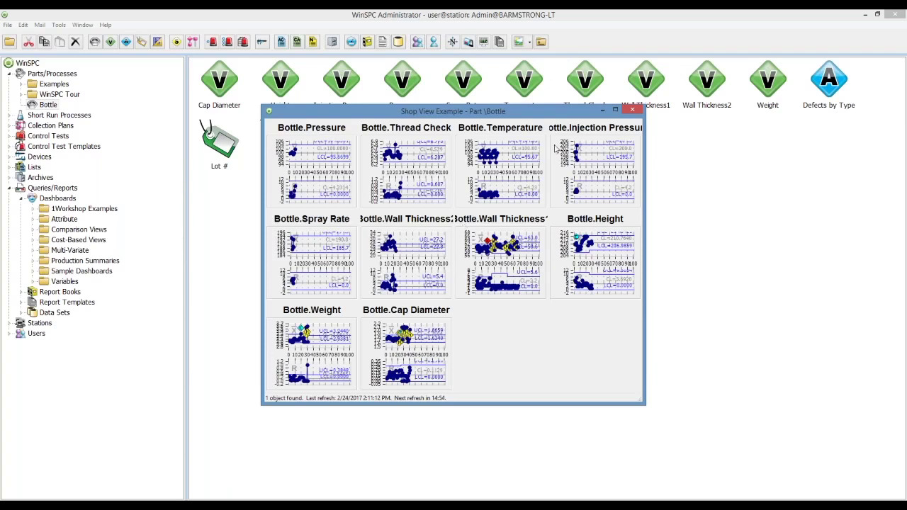
click(615, 110)
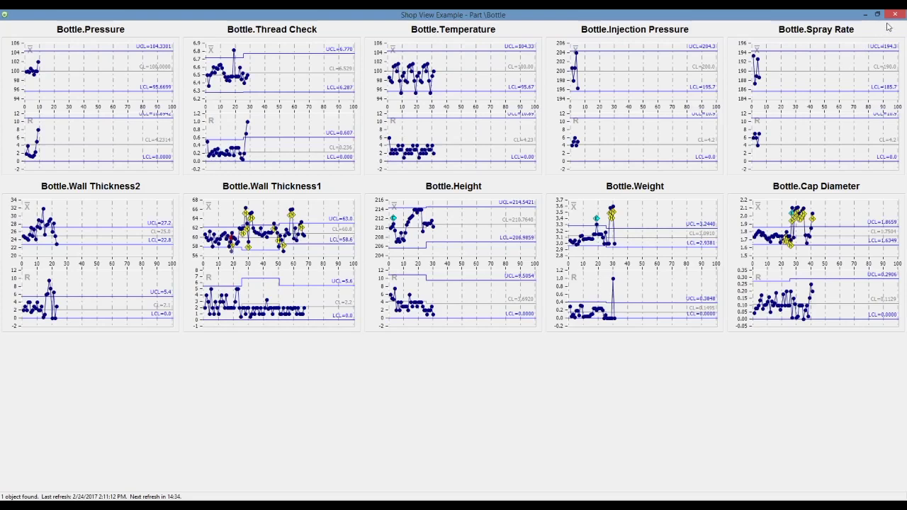
click(894, 16)
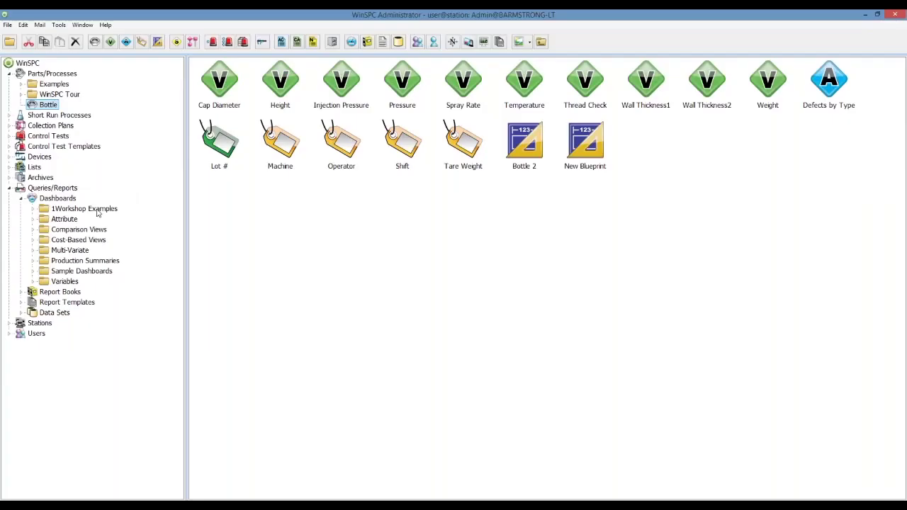
Reopen Shop View Example from the 1Workshop Examples folder and set the dashboard's border style to Maximized
click(93, 209)
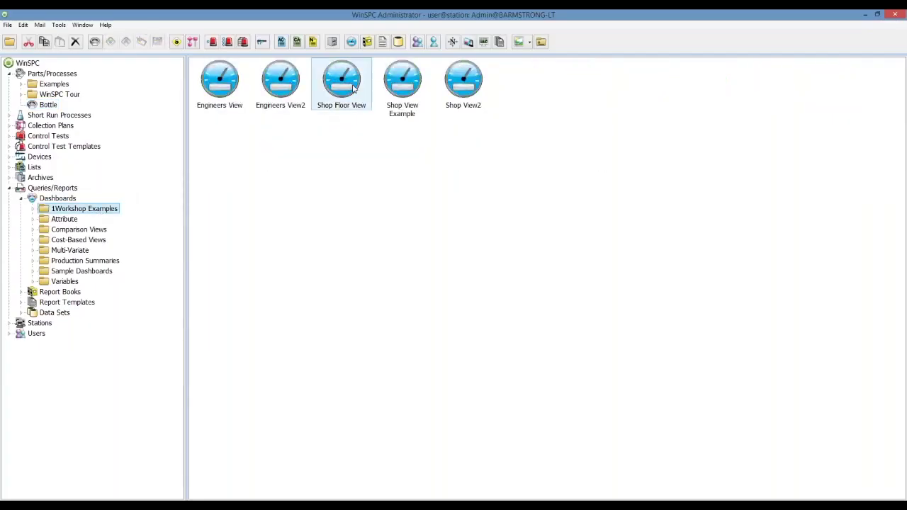
double_click(397, 88)
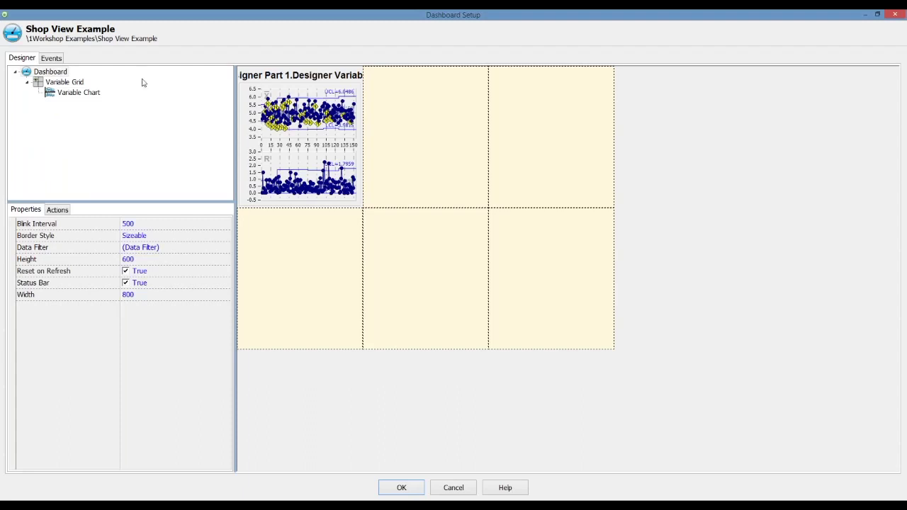
click(58, 75)
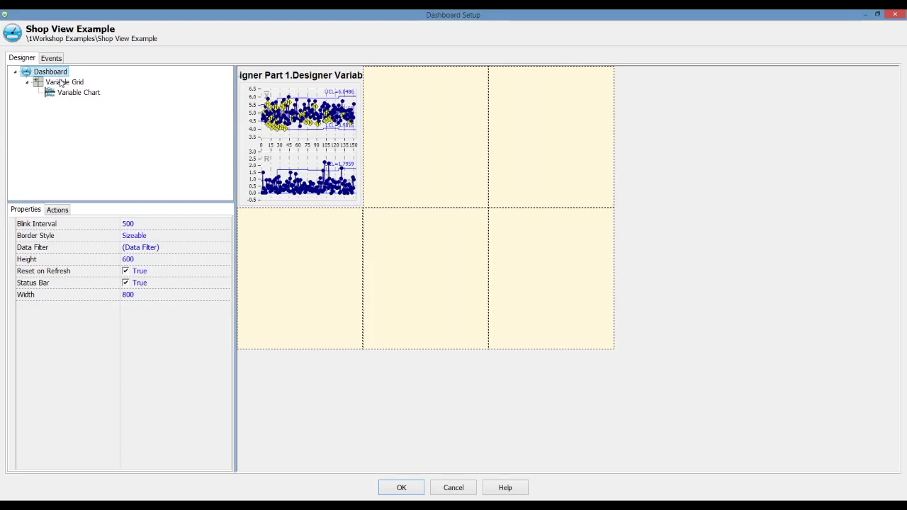
click(224, 239)
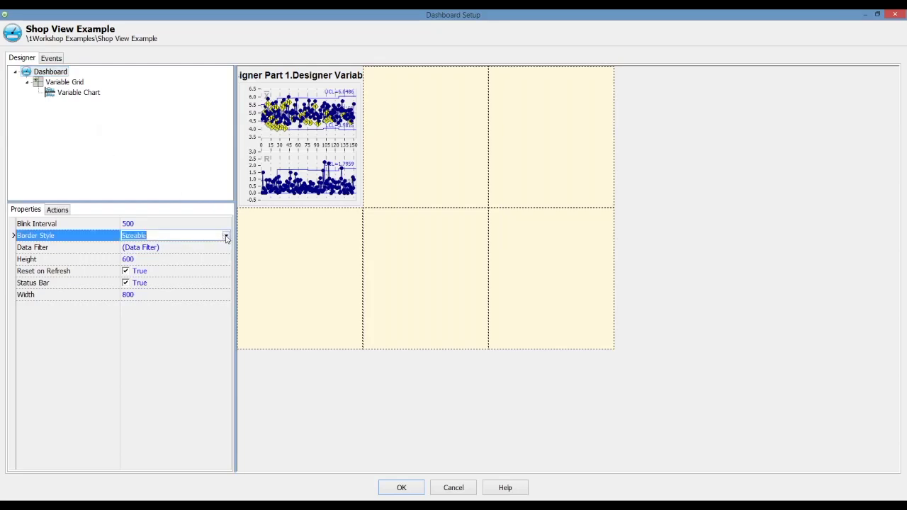
click(225, 237)
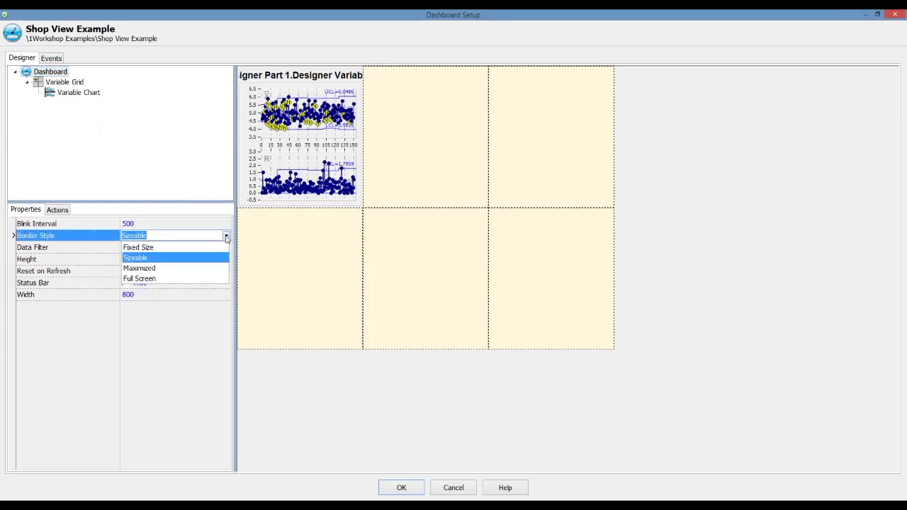
click(160, 272)
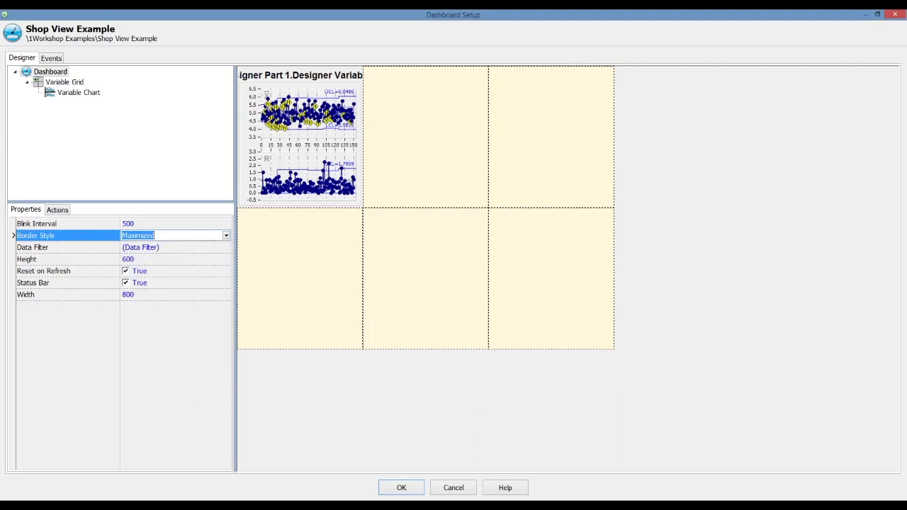
click(226, 235)
click(227, 236)
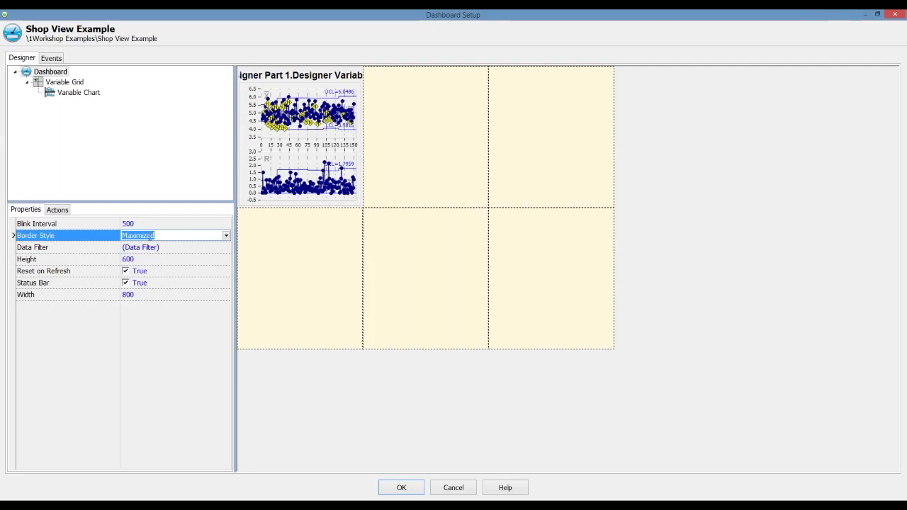
Set the Variable Chart's chart type to X & MR
click(88, 94)
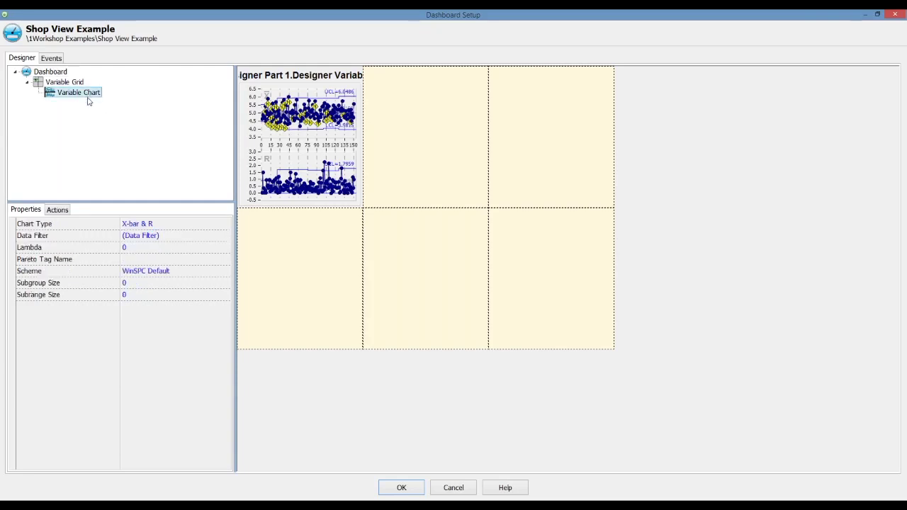
click(224, 226)
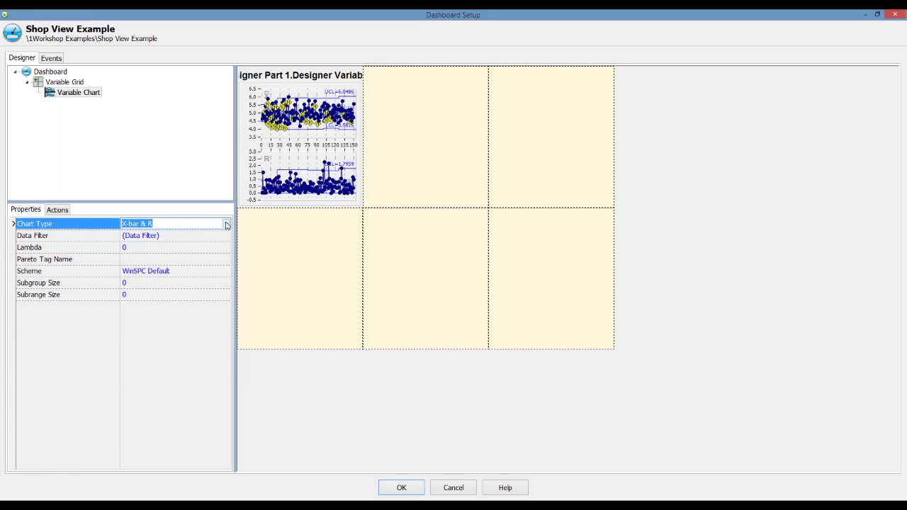
click(226, 225)
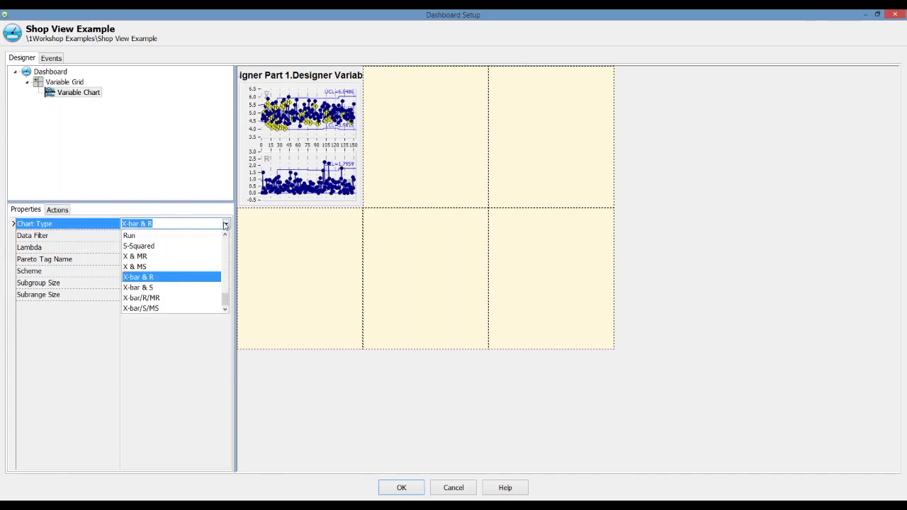
click(160, 260)
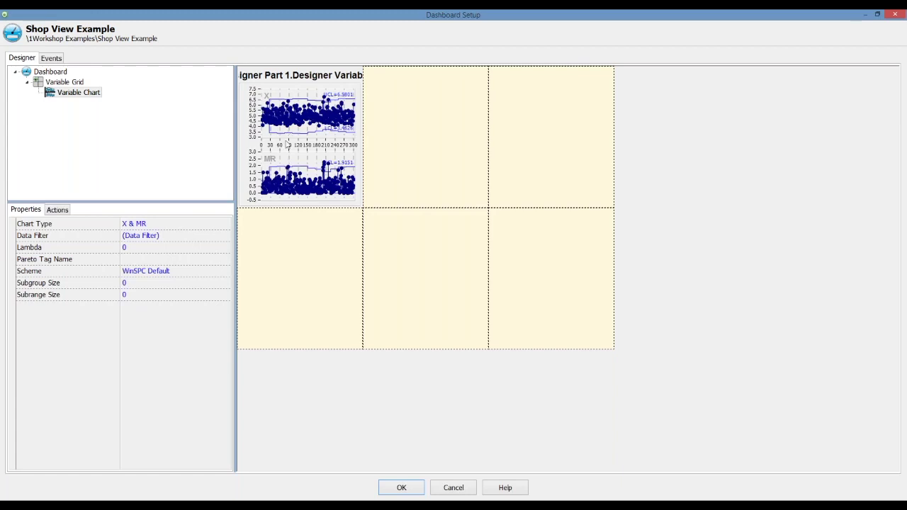
Review the Variable Chart's data filter options for date range, tags, and users and stations, and cancel without changes
click(225, 238)
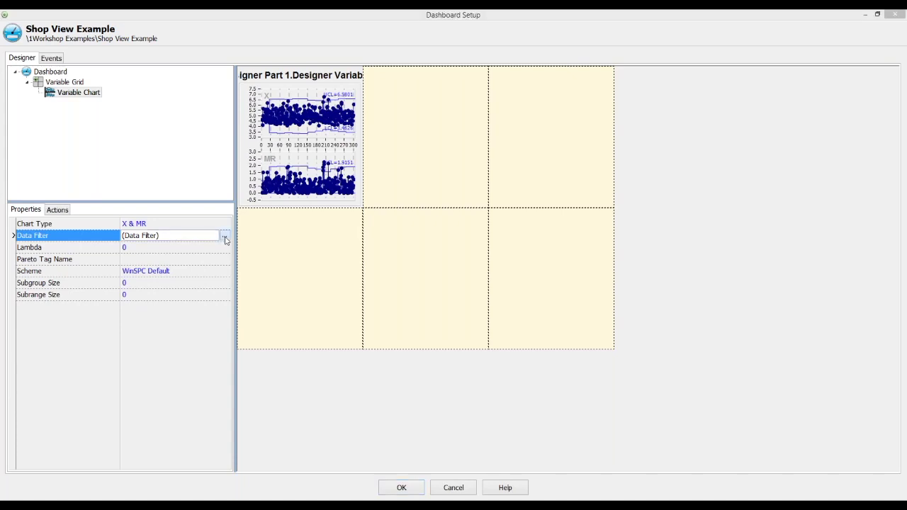
click(224, 239)
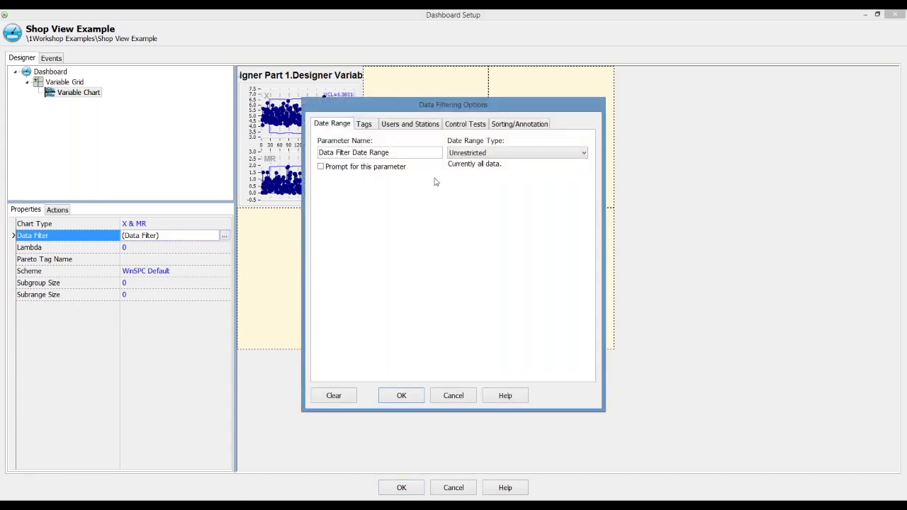
click(553, 155)
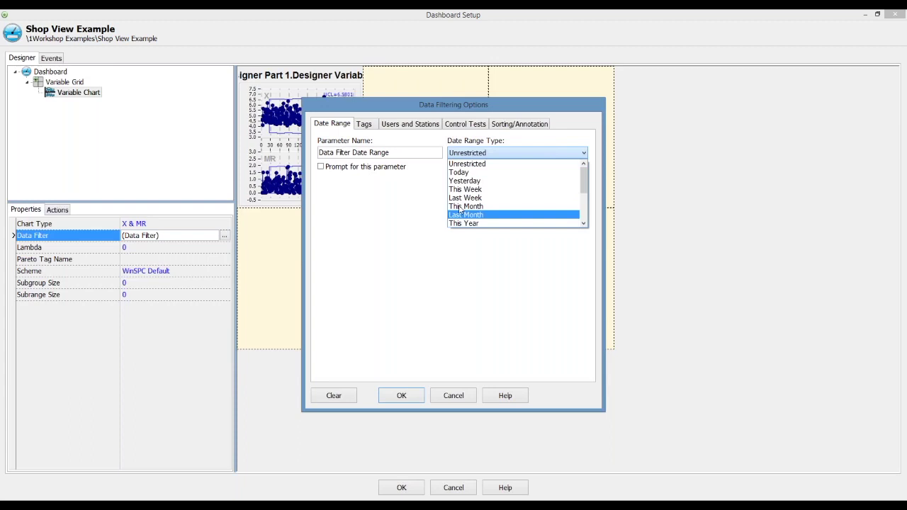
click(470, 167)
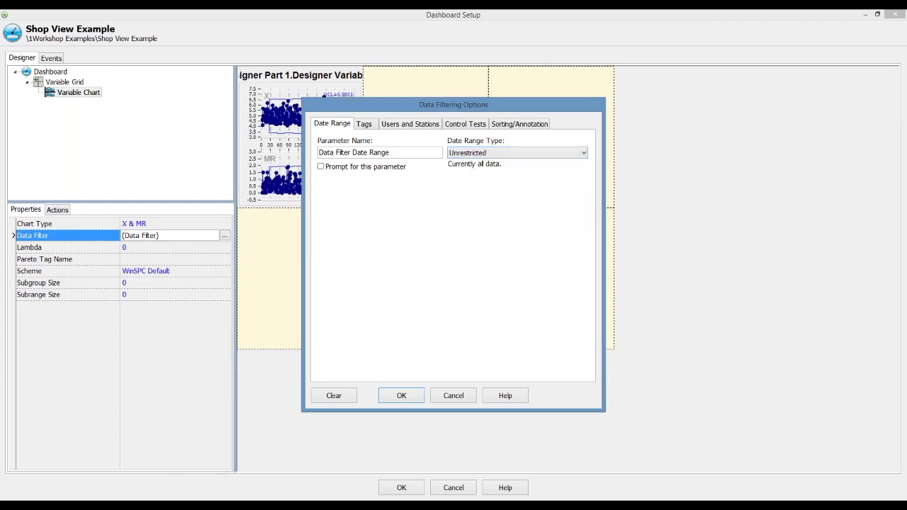
click(362, 126)
click(398, 127)
click(363, 190)
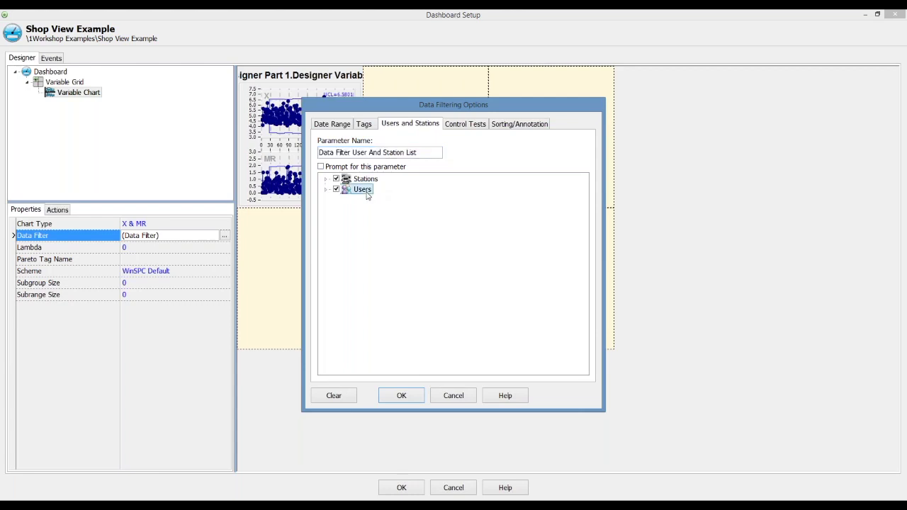
click(454, 396)
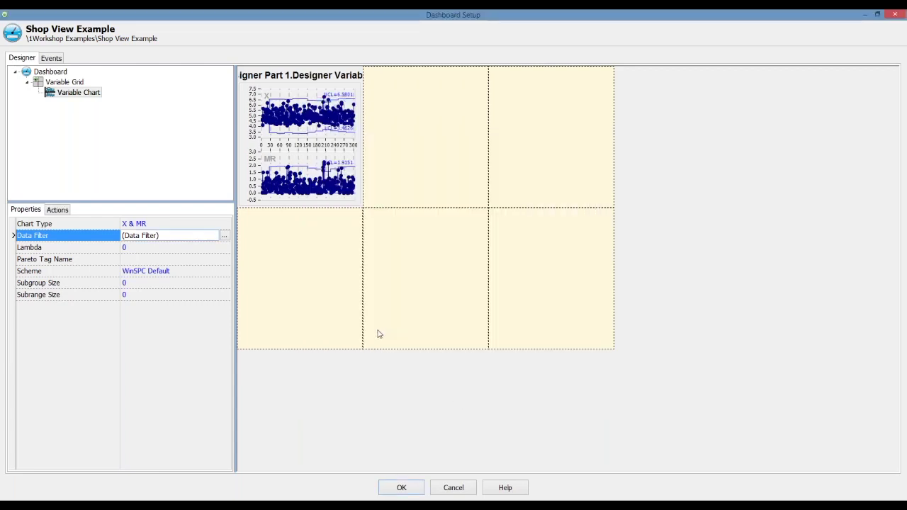
Apply the Single Chart - Specs Only scheme to the Variable Chart
click(225, 272)
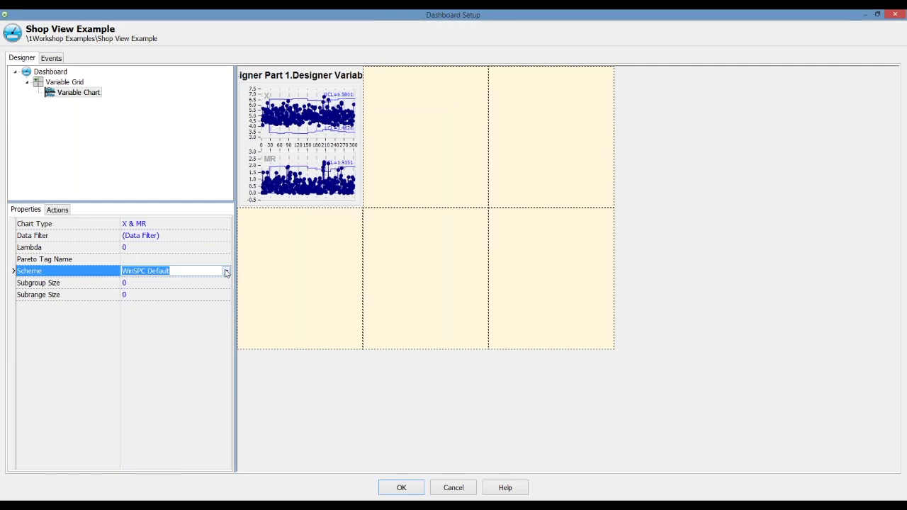
click(226, 272)
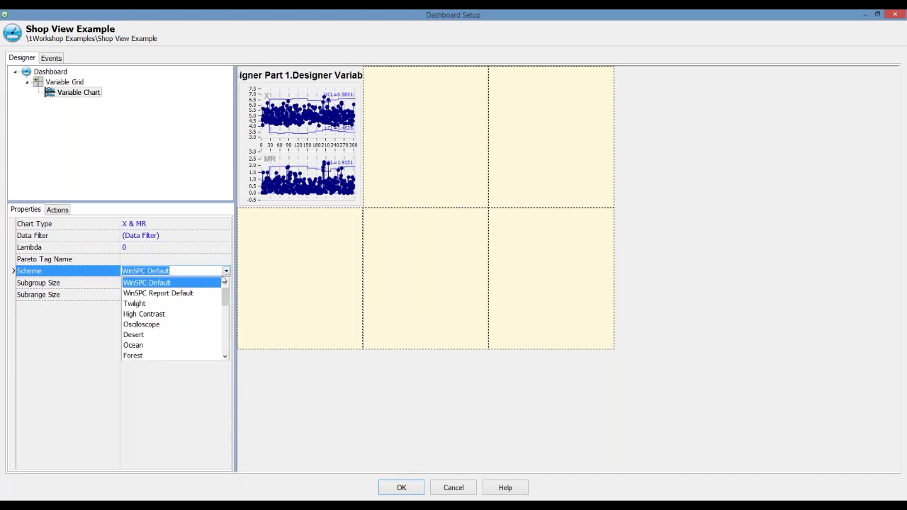
scroll(202, 296, down, 2)
scroll(189, 303, down, 6)
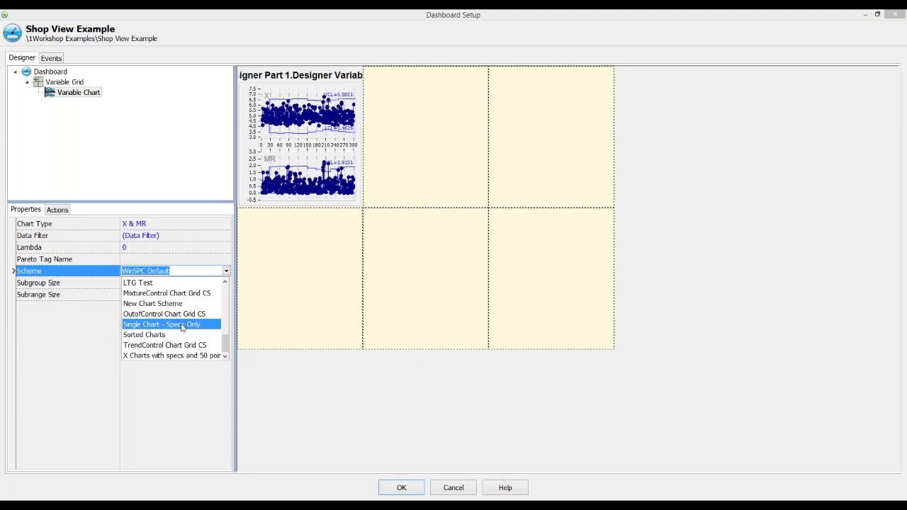
click(182, 325)
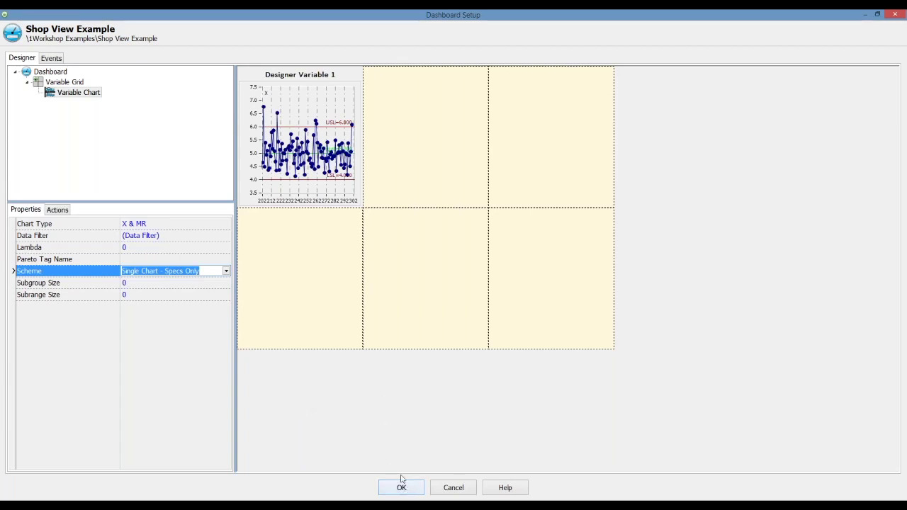
Set the Variable Chart's Chart Clicked action to open the Analyzer (Variable or Attribute)
click(57, 210)
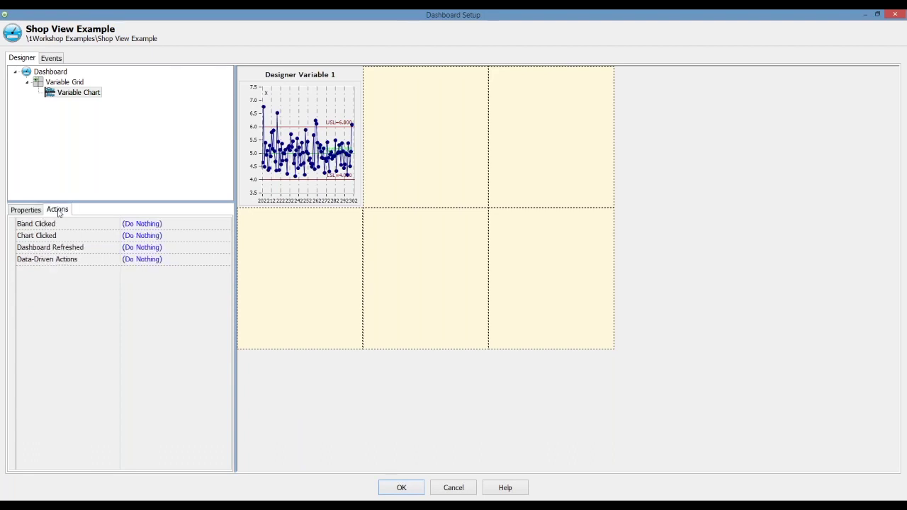
click(223, 240)
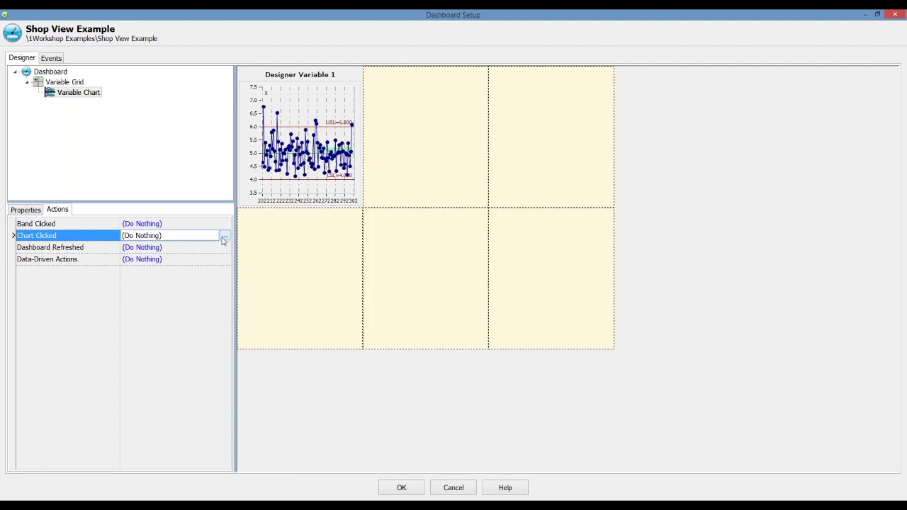
click(223, 239)
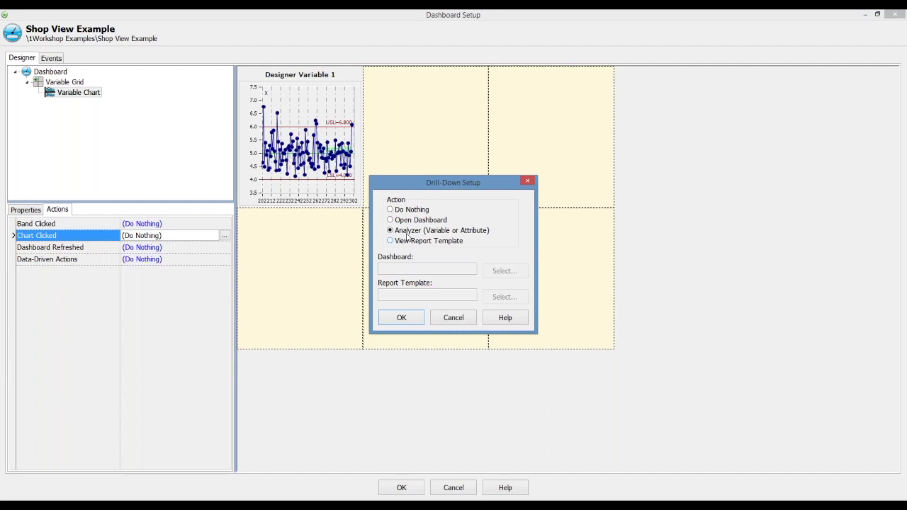
click(402, 318)
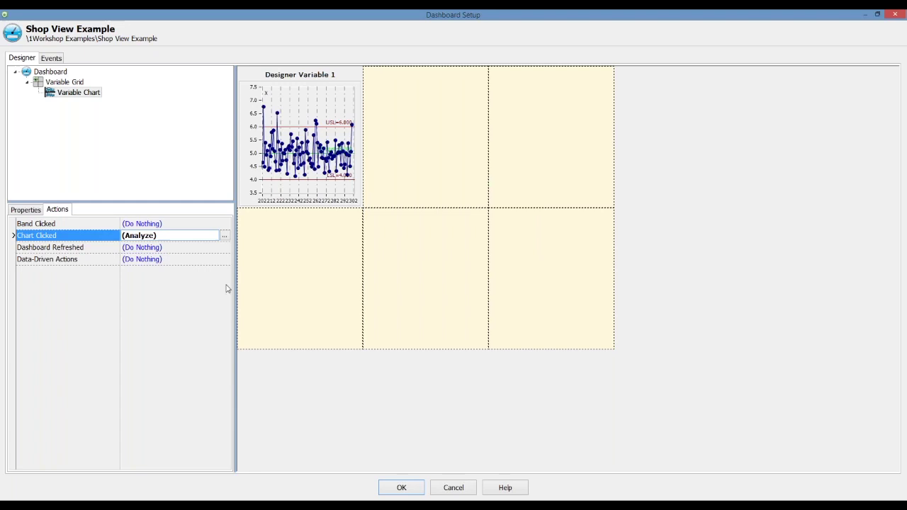
Add a rule to the Variable Chart's data-driven actions
click(225, 261)
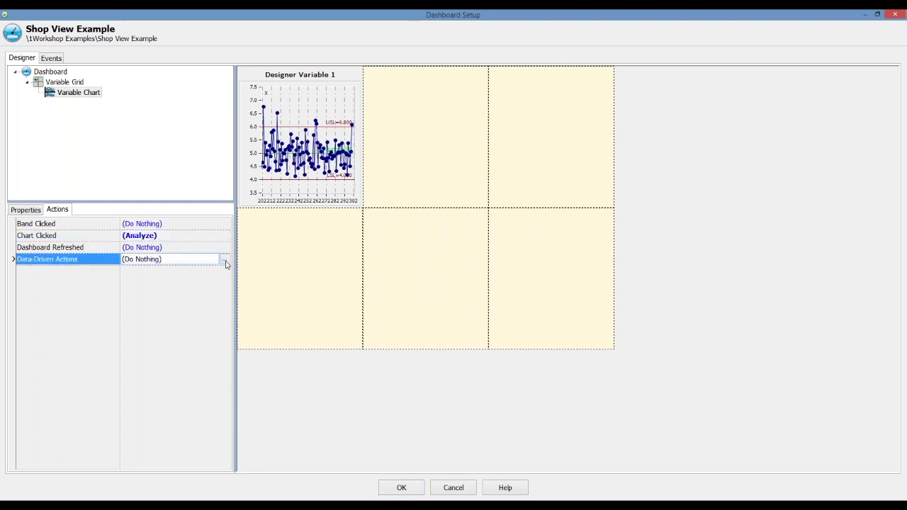
click(224, 260)
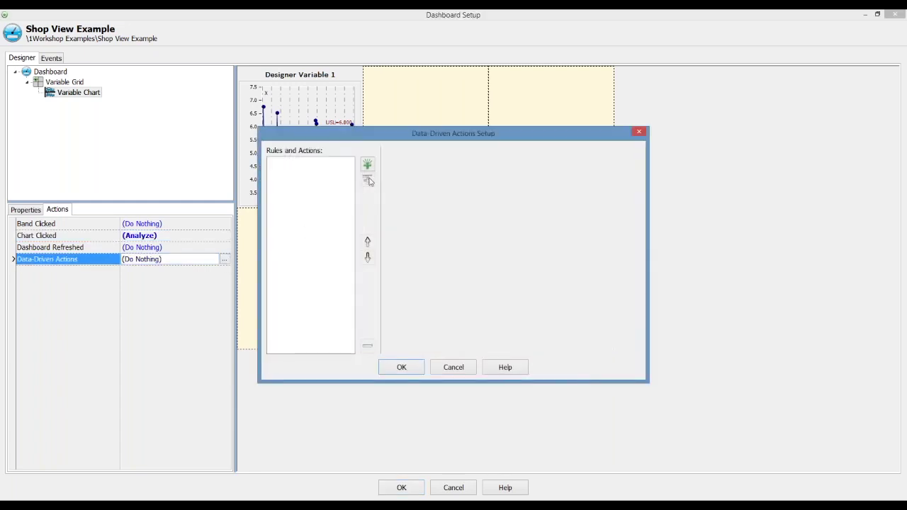
click(367, 165)
Set the Data Collected rule to fire when less than 1 subgroup is collected in the last 2 hours
click(456, 178)
click(430, 197)
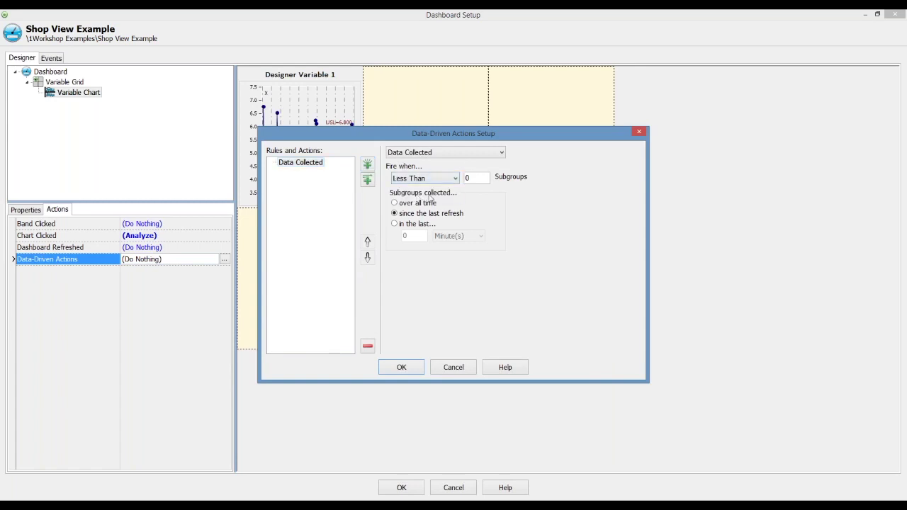
key(Tab)
text(1)
click(411, 225)
double_click(408, 236)
text(2)
click(479, 236)
click(460, 255)
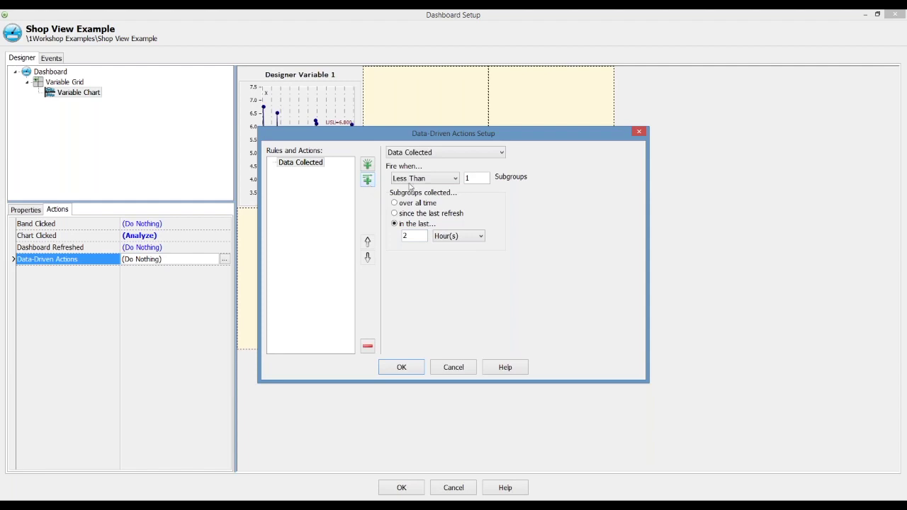
Change the rule to Statistic Value, using Cp with a different comparison operator and a threshold of 1.3
click(503, 154)
click(468, 172)
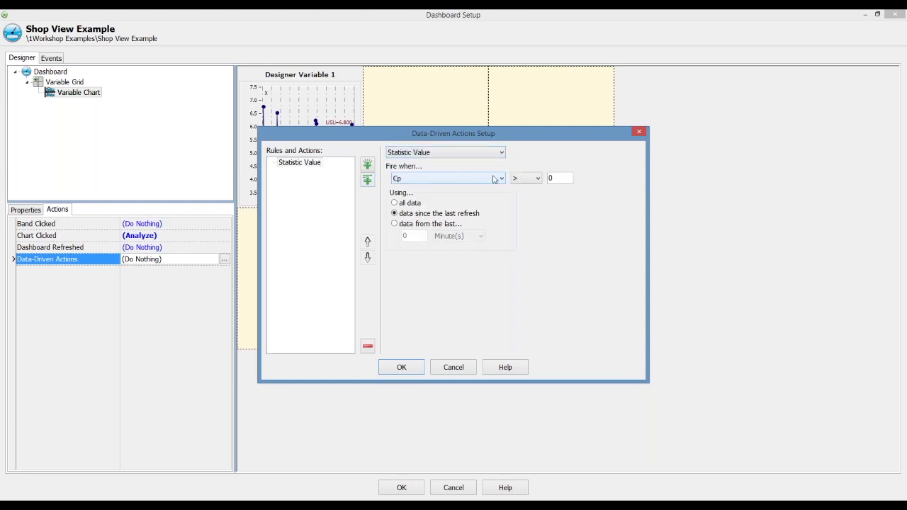
click(531, 183)
click(526, 206)
click(550, 178)
key(BackSpace)
text(1.3)
Change the rule to Violations Detected, firing on more than 1 violation occurring on all data
click(486, 153)
click(435, 176)
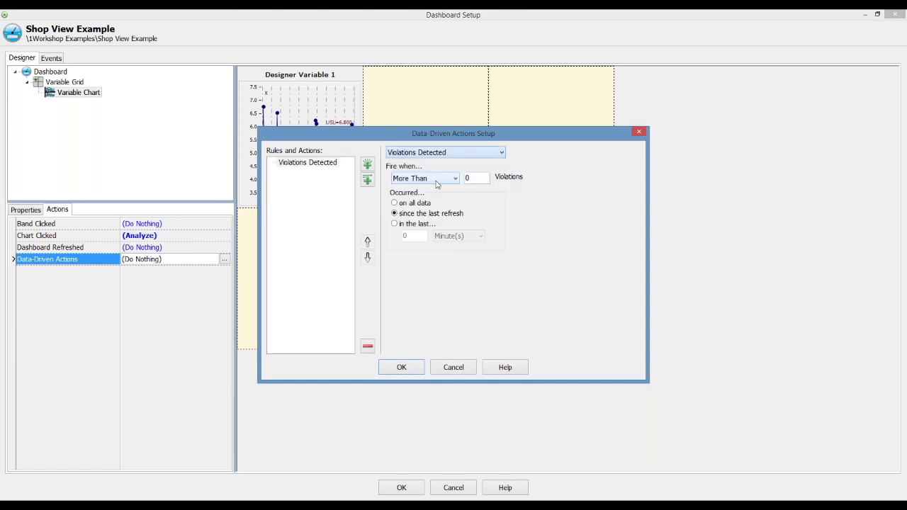
click(469, 178)
text(1)
click(408, 203)
Add a Highlight Panel action to the Violations Detected rule that changes the color to Red
click(368, 182)
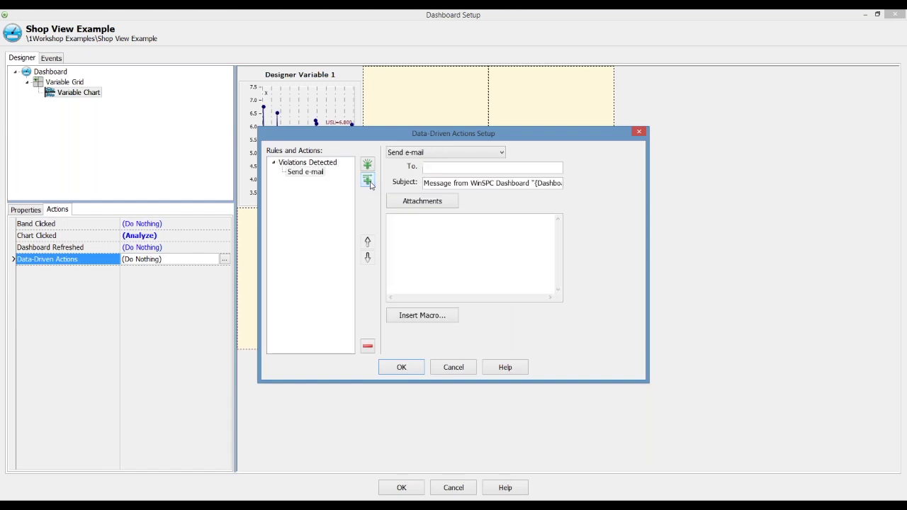
click(428, 153)
click(416, 172)
click(401, 204)
click(481, 215)
key(r)
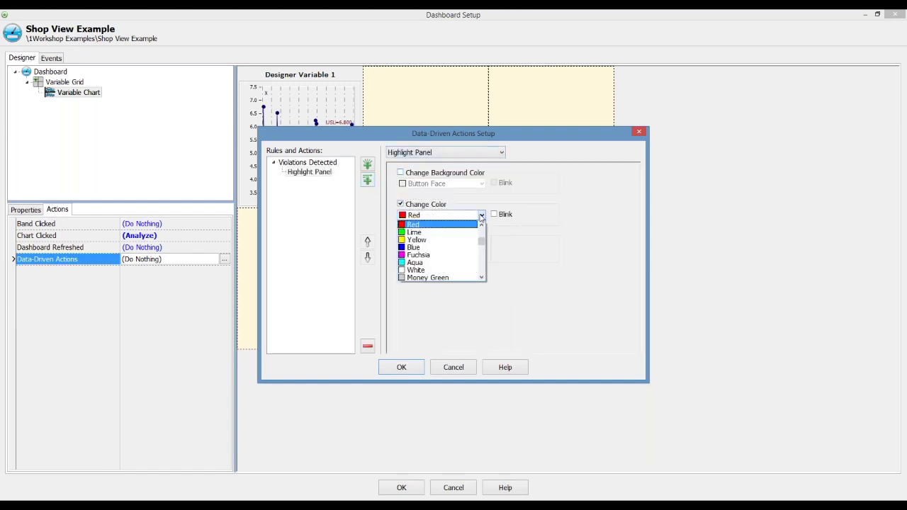
click(473, 224)
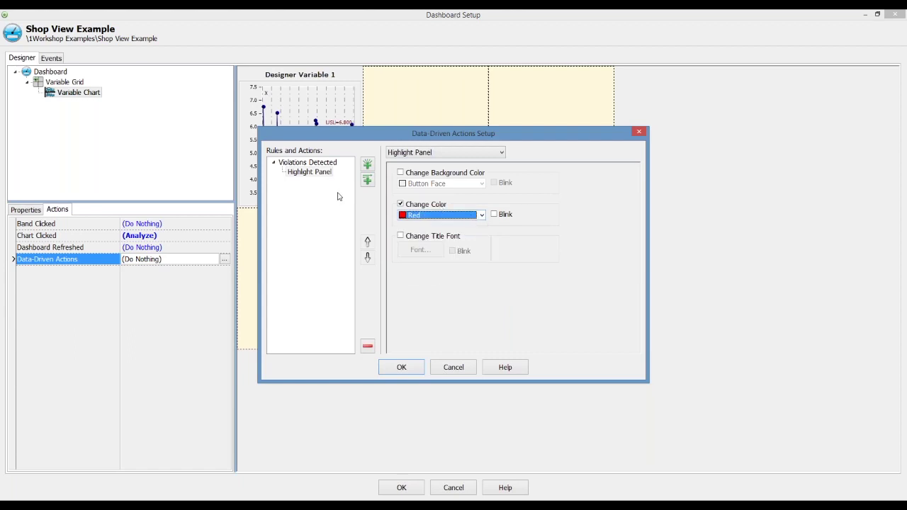
Add a Save a Report action to the Violations Detected rule
click(367, 180)
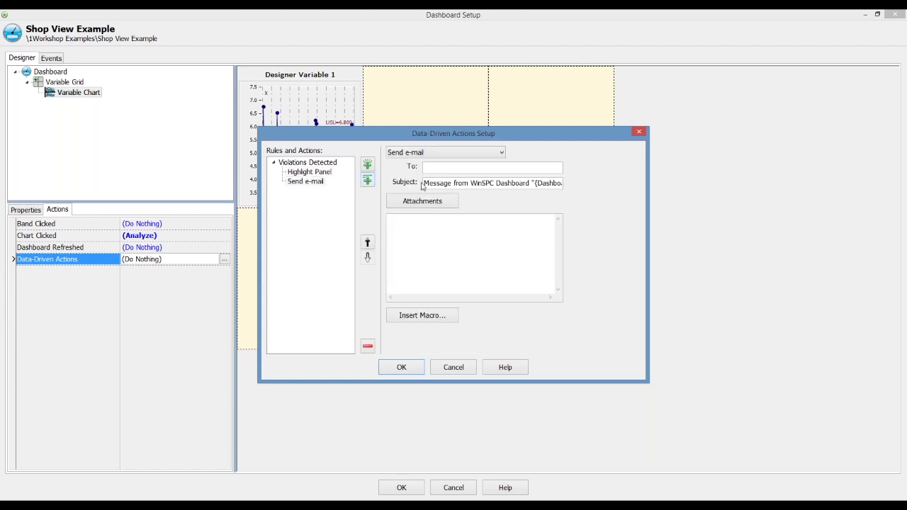
click(480, 155)
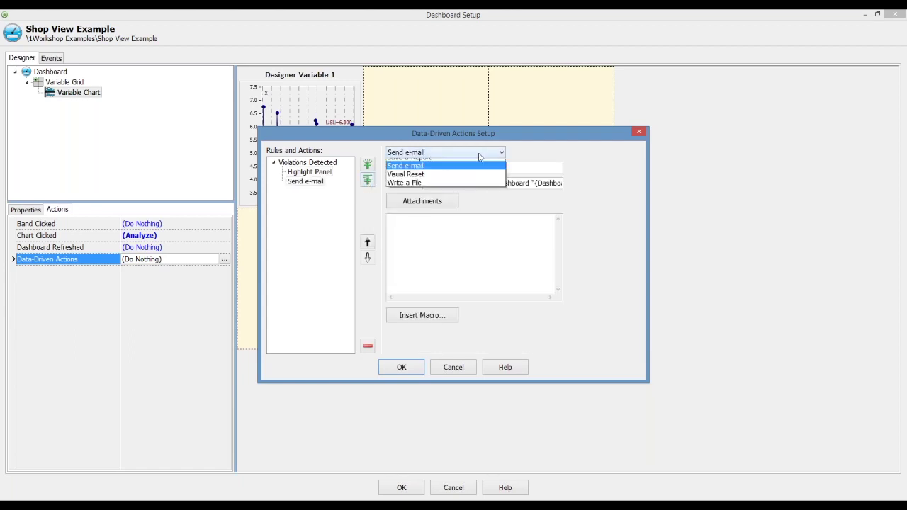
click(435, 190)
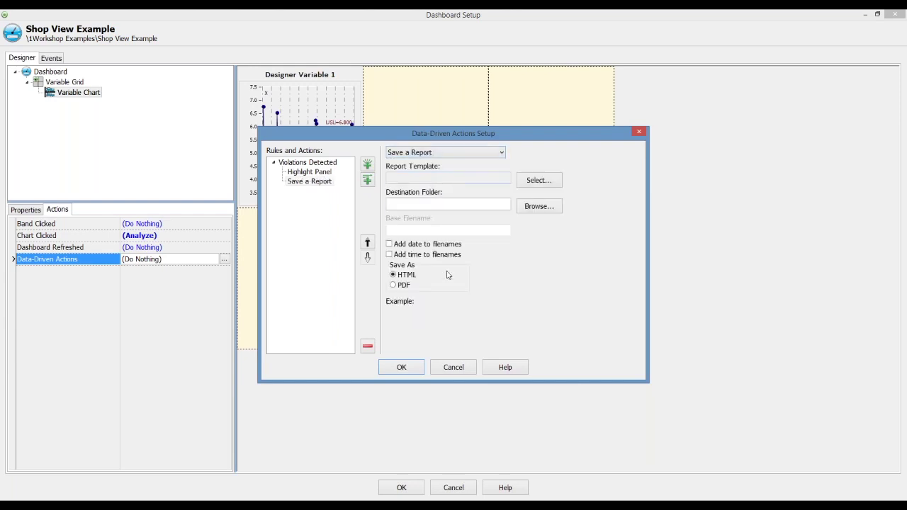
Add a Send e-mail action to the Violations Detected rule and configure its attachments
click(367, 181)
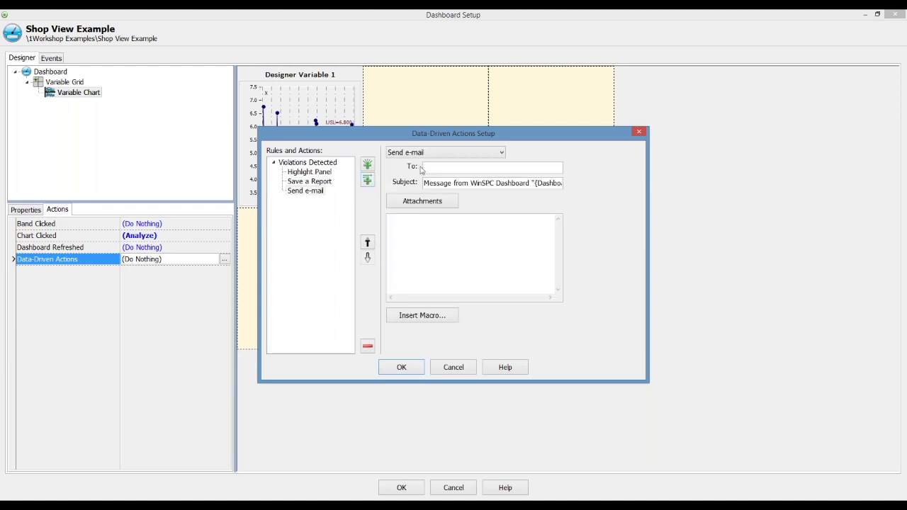
click(444, 154)
click(418, 195)
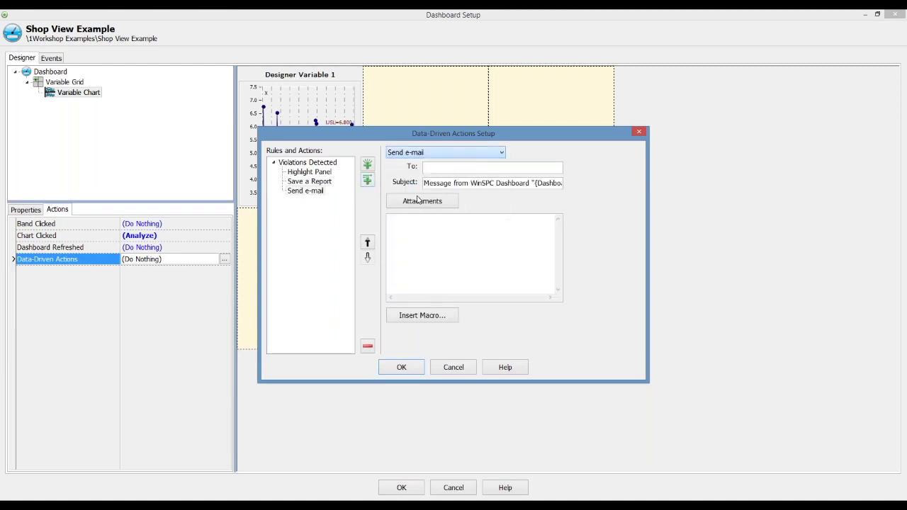
click(420, 201)
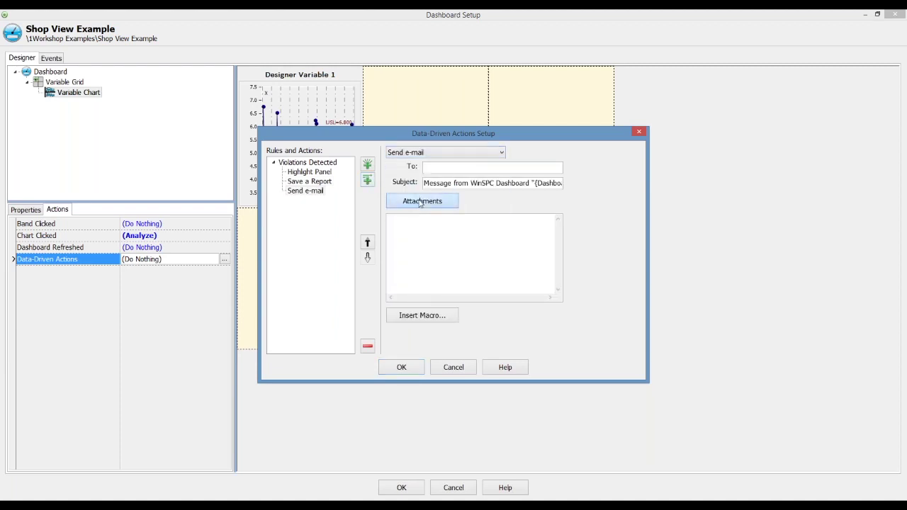
click(401, 227)
click(391, 267)
click(402, 309)
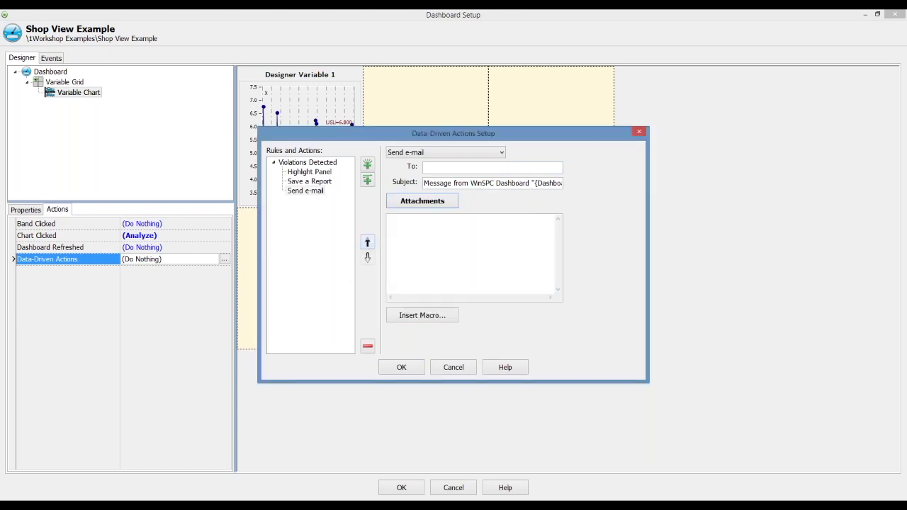
Remove the Save a Report action, then save the data-driven actions and the Shop View Example dashboard
click(320, 185)
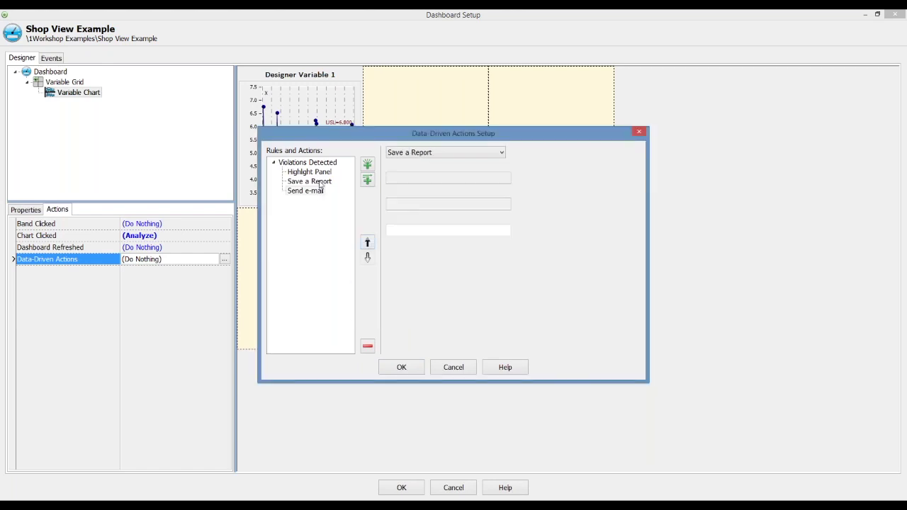
click(367, 345)
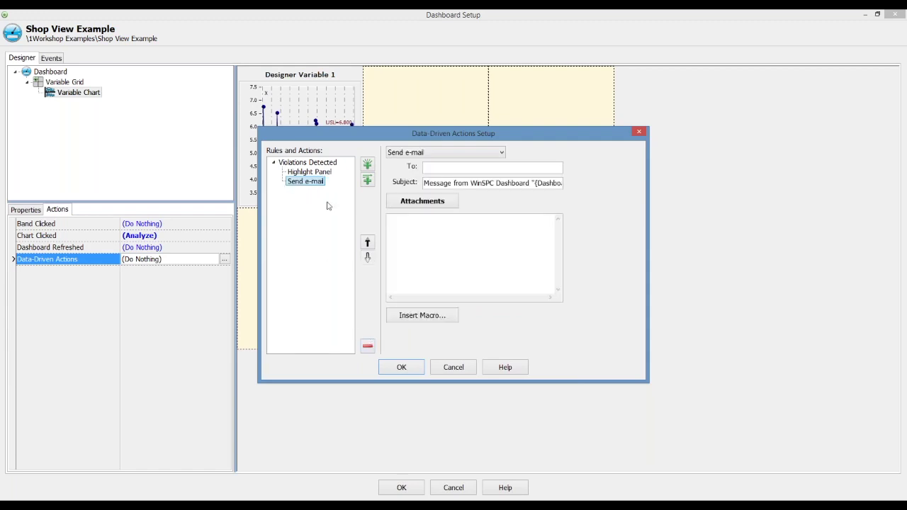
click(405, 368)
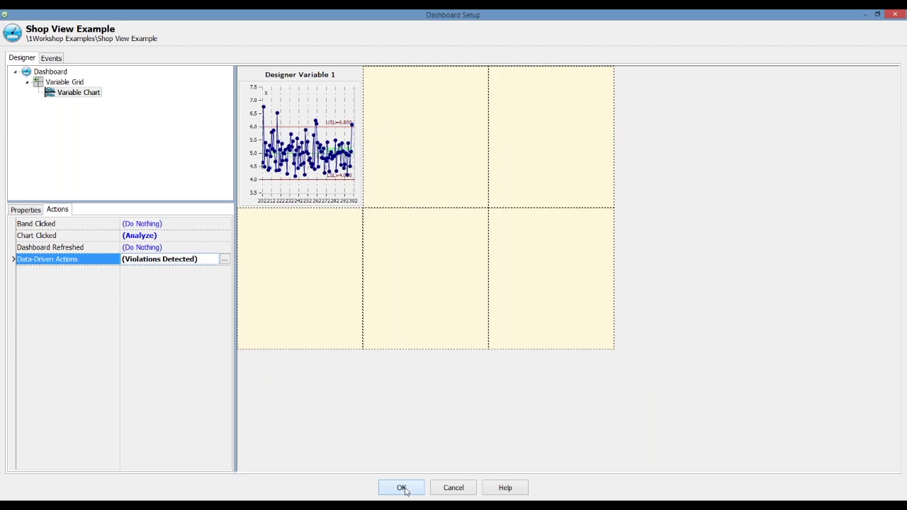
click(402, 488)
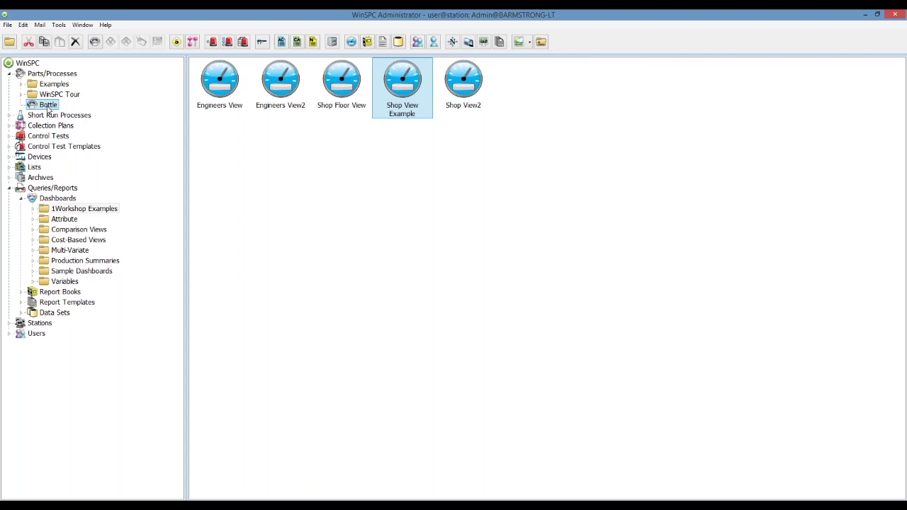
View the Bottle part with the Shop View Example dashboard from 1Workshop Examples
right_click(48, 106)
mouse_move(105, 252)
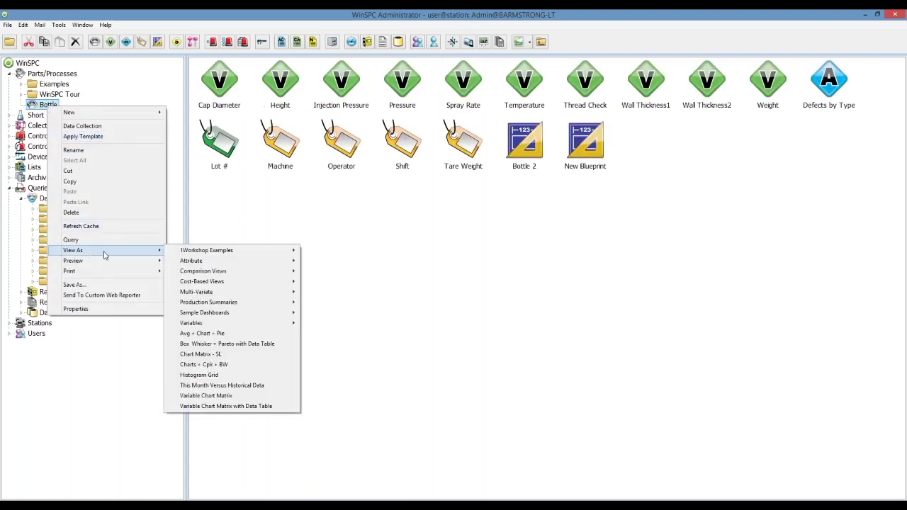
mouse_move(206, 250)
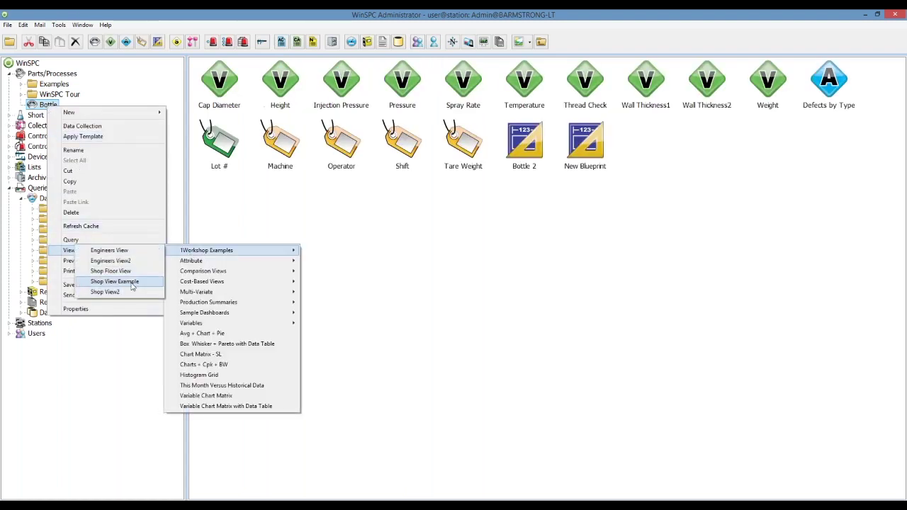
click(113, 281)
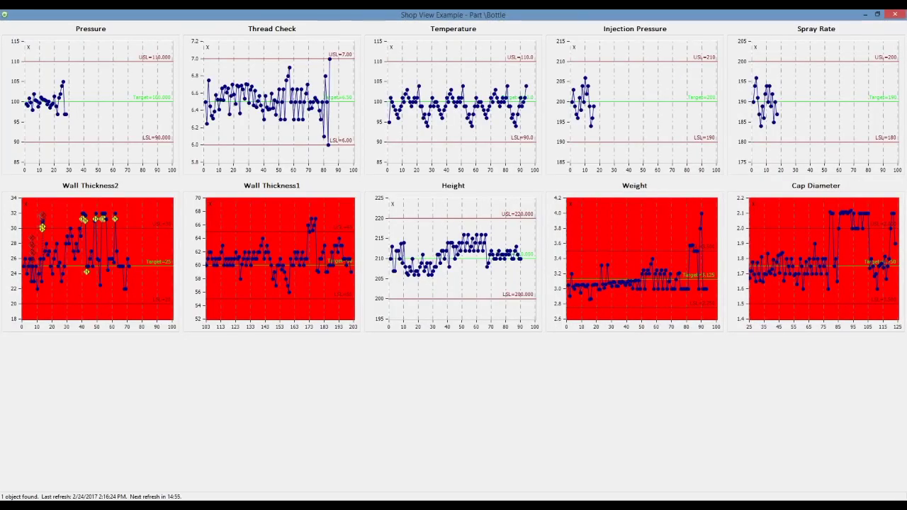
Drill down from the Weight chart into the Variable Analyzer, then close the analyzer and the dashboard view
double_click(614, 238)
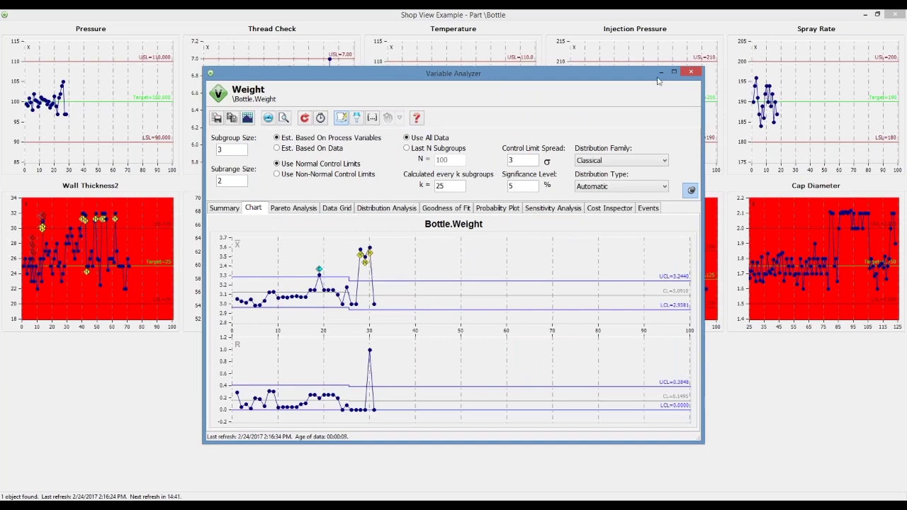
click(690, 72)
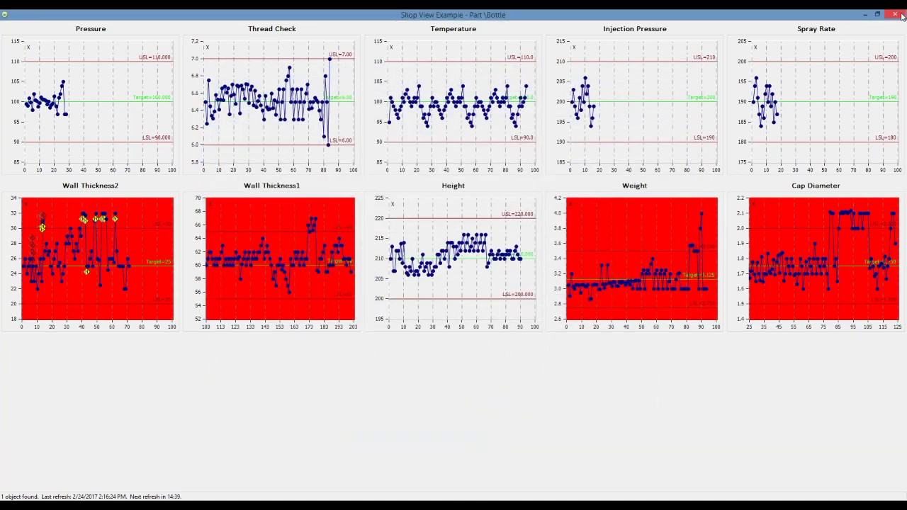
click(897, 14)
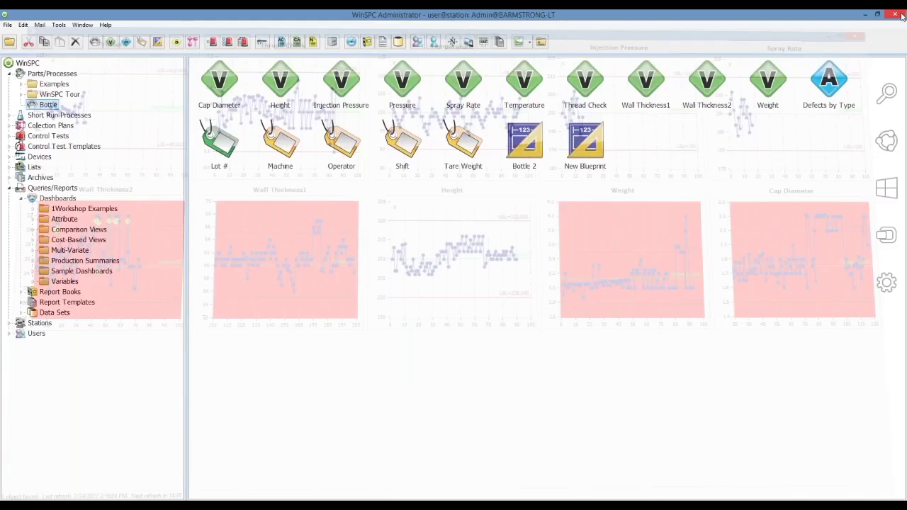
Create a new dashboard named "Engineering Example" in the 1Workshop Examples dashboard folder
click(74, 210)
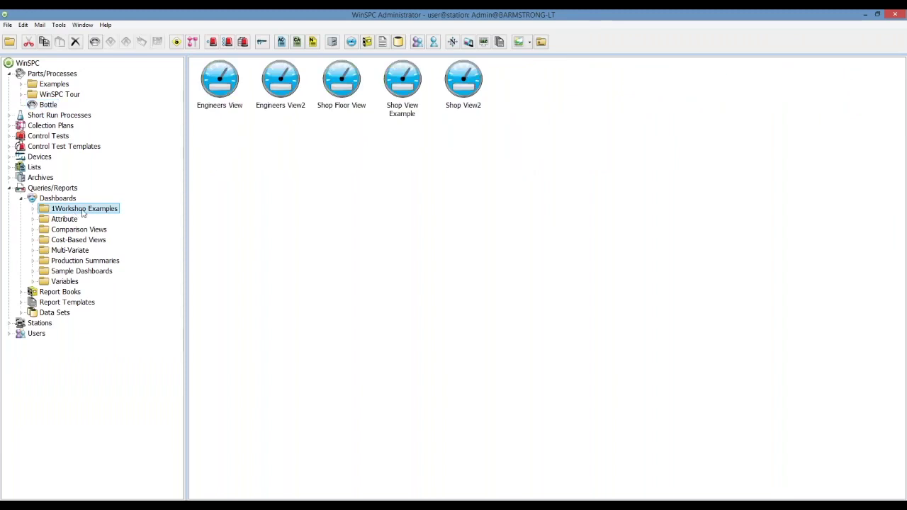
right_click(238, 170)
mouse_move(260, 177)
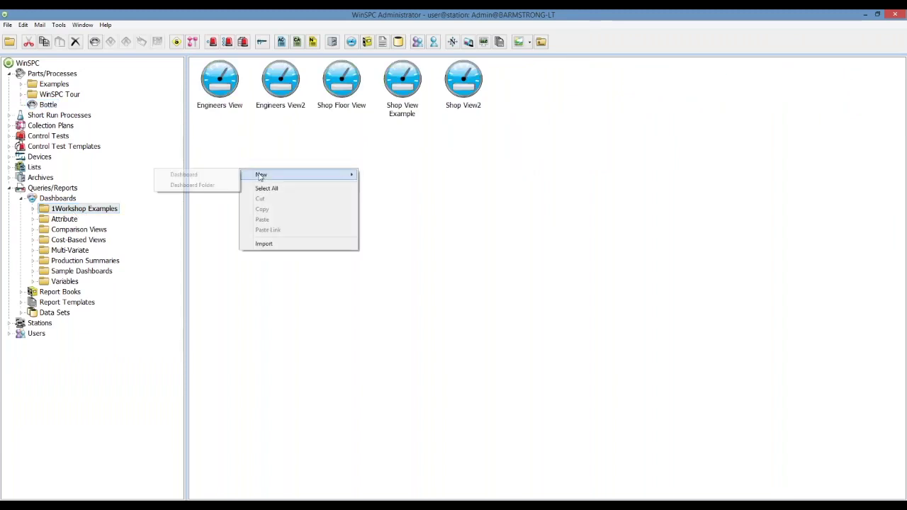
click(201, 176)
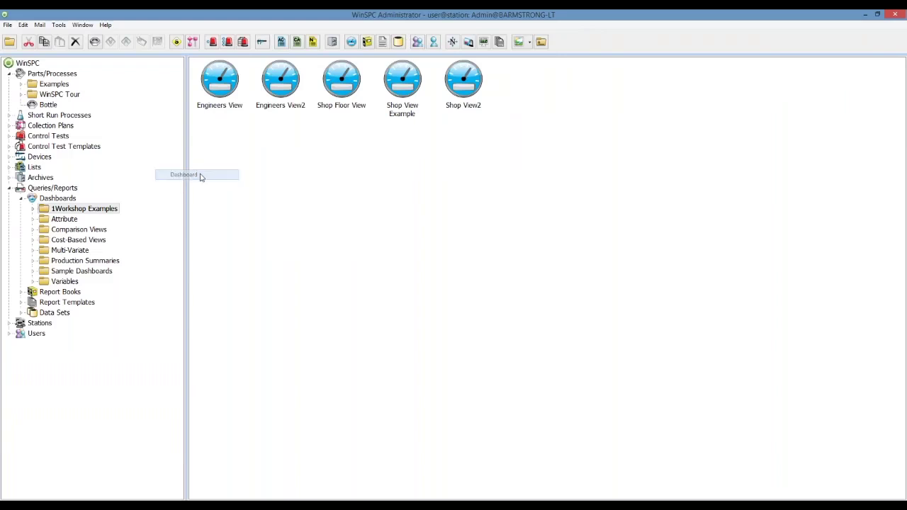
text(E)
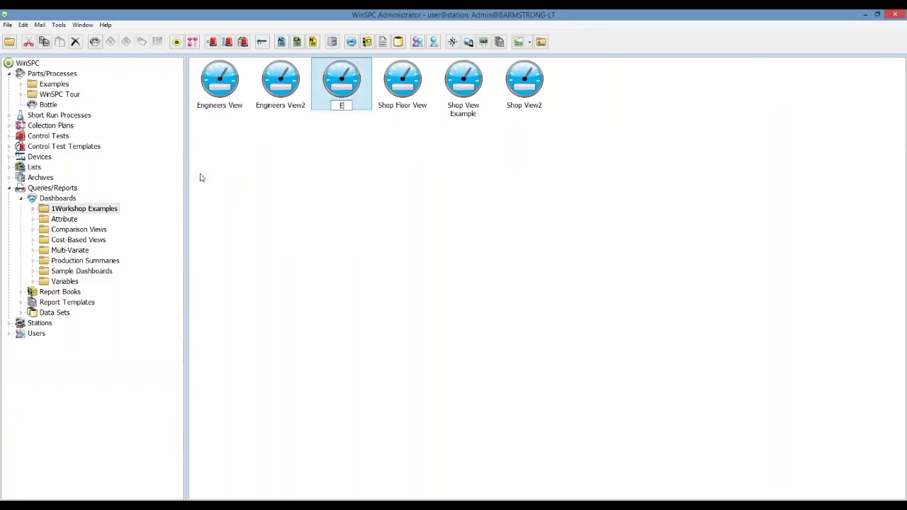
text(ngineering)
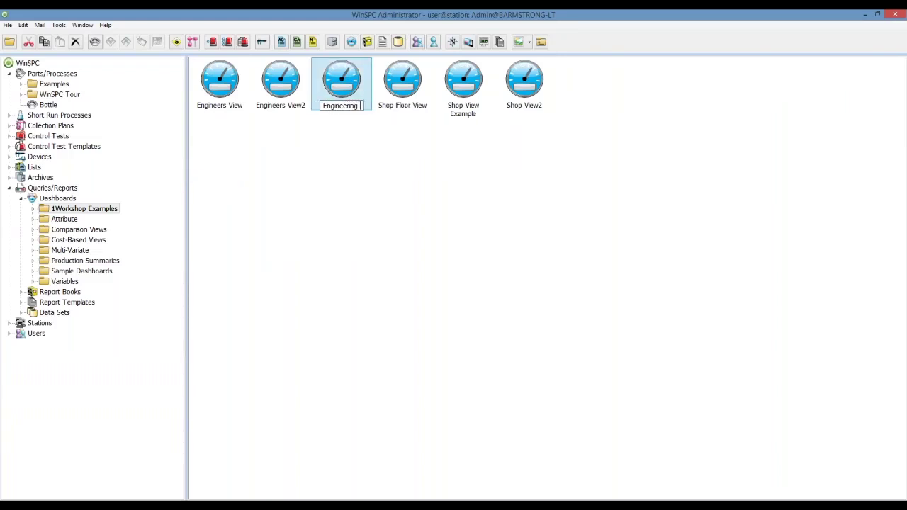
text( Example)
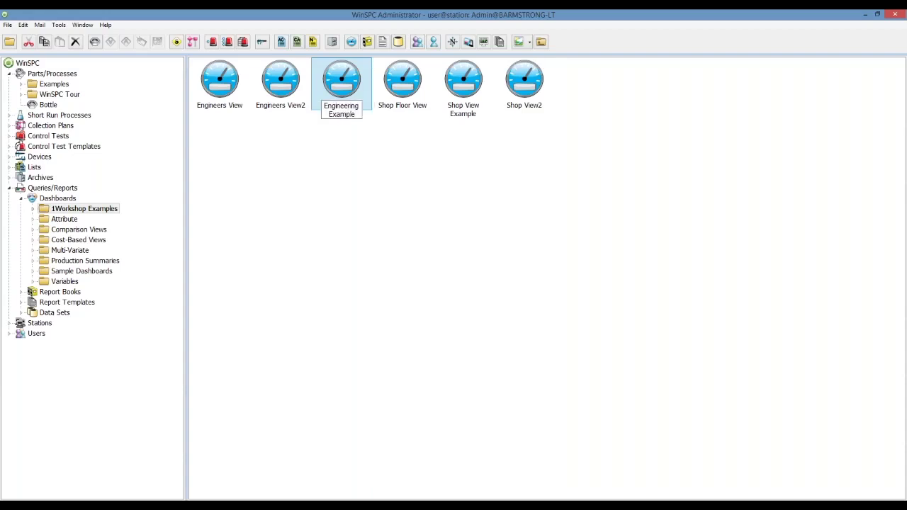
key(Return)
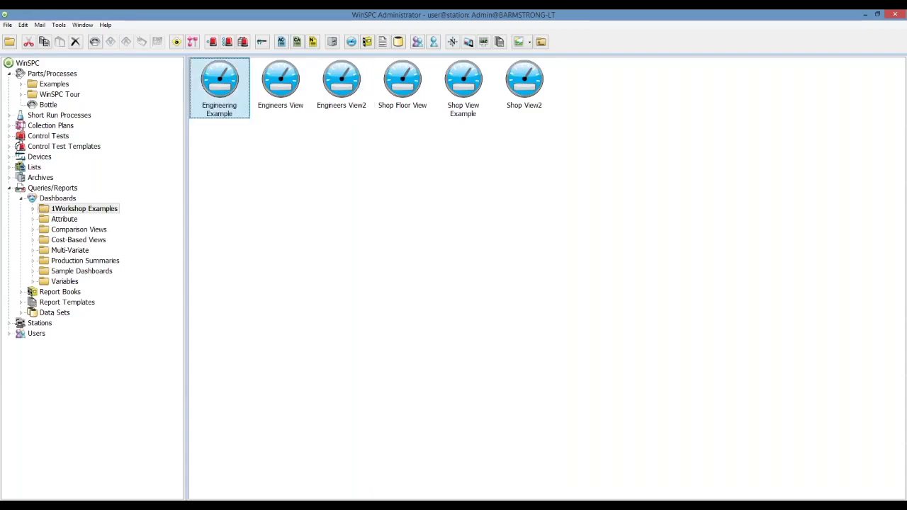
Open the Engineering Example dashboard's setup and add a Split Layout with its alignment set to Top
double_click(220, 89)
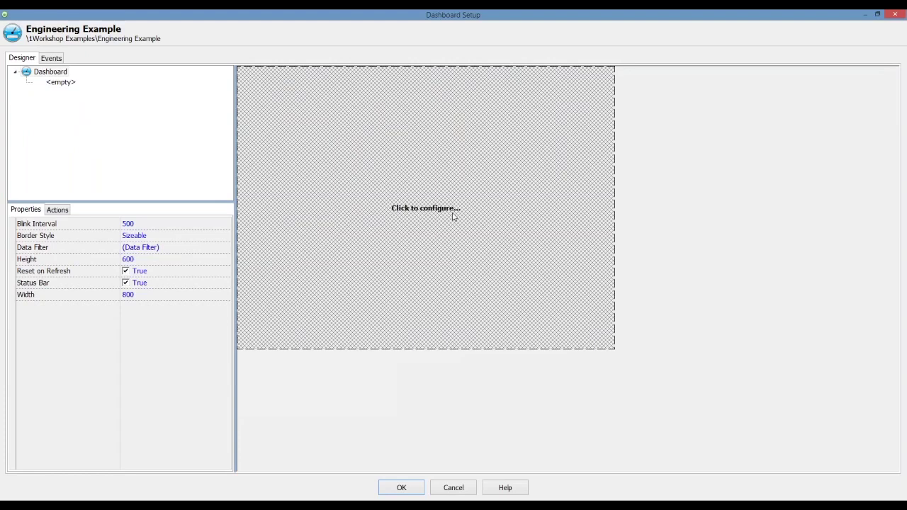
click(451, 224)
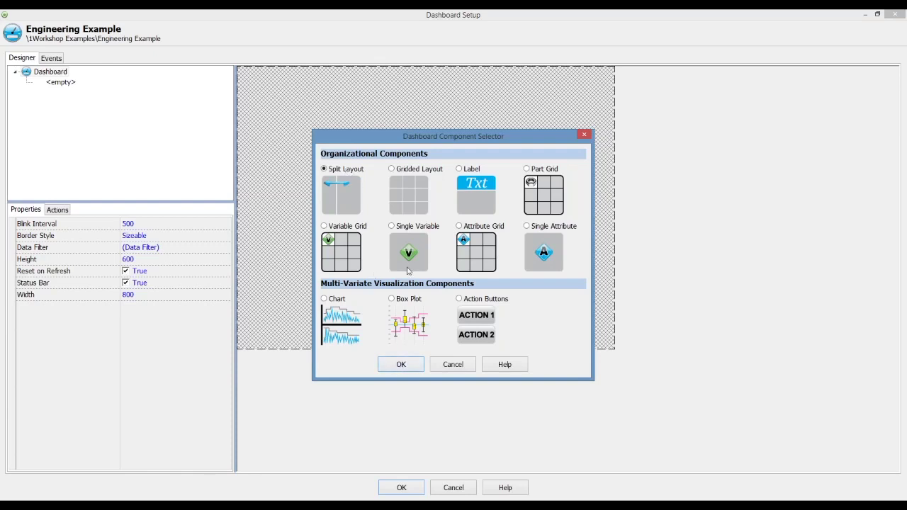
click(401, 364)
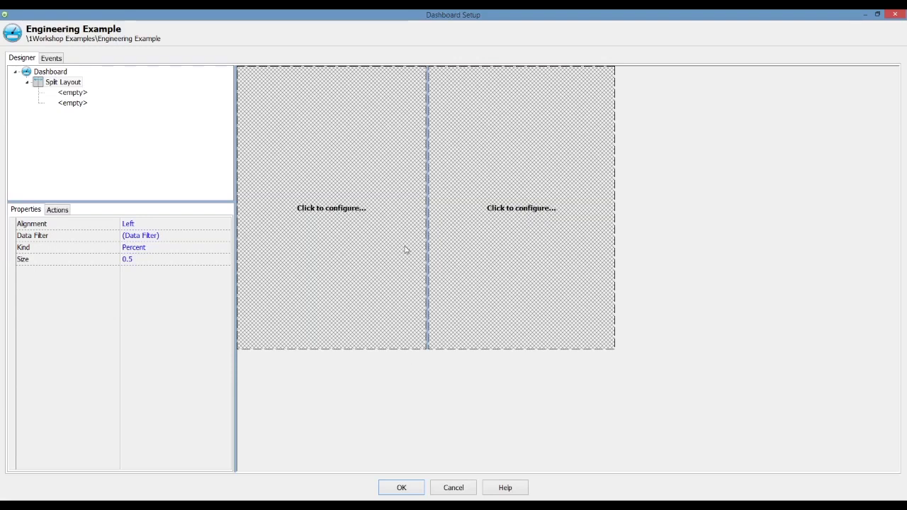
click(180, 223)
click(225, 223)
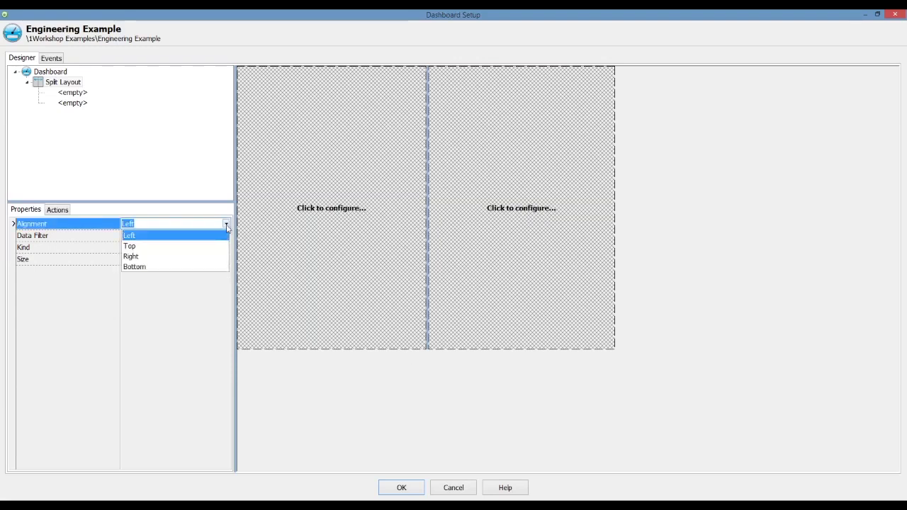
click(177, 250)
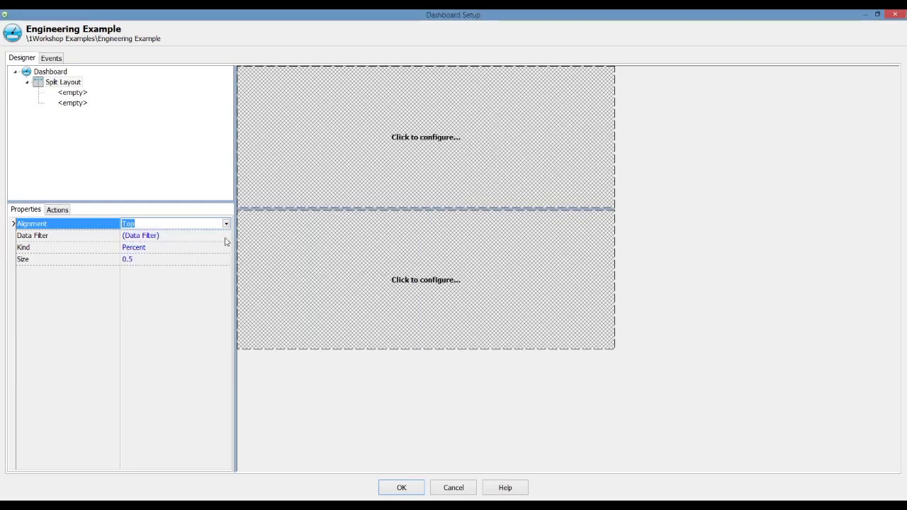
Add a nested Split Layout to the upper pane and place a Variable Grid in its left half
click(424, 154)
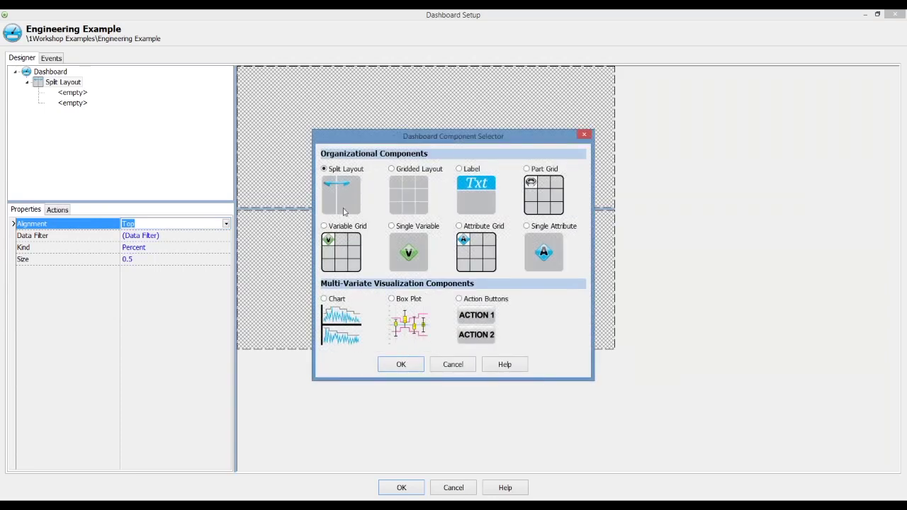
click(409, 364)
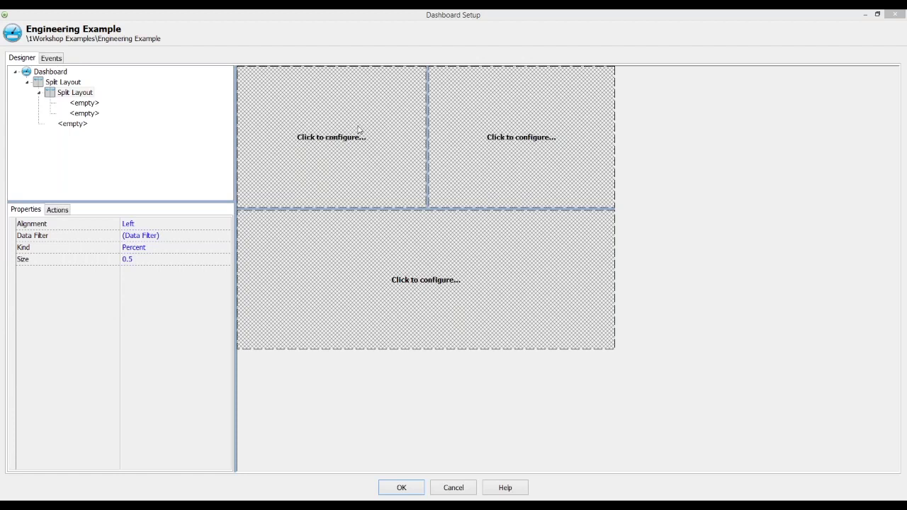
click(358, 130)
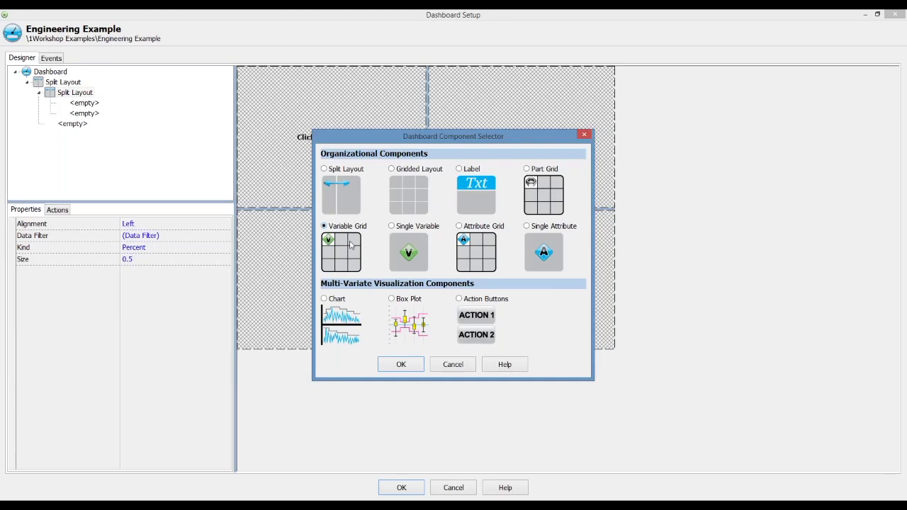
click(401, 364)
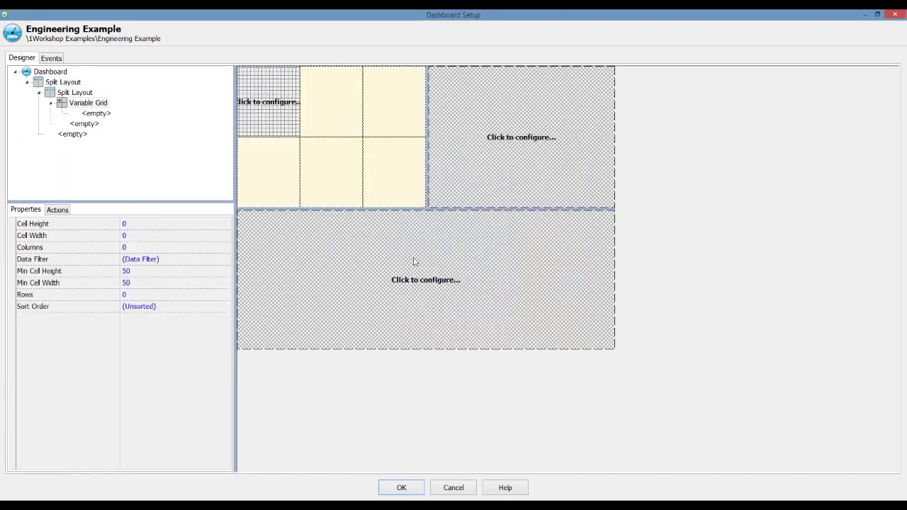
Add a Gauge to the Variable Grid's configurable cell and set its Gauge Value to Cpk
click(263, 98)
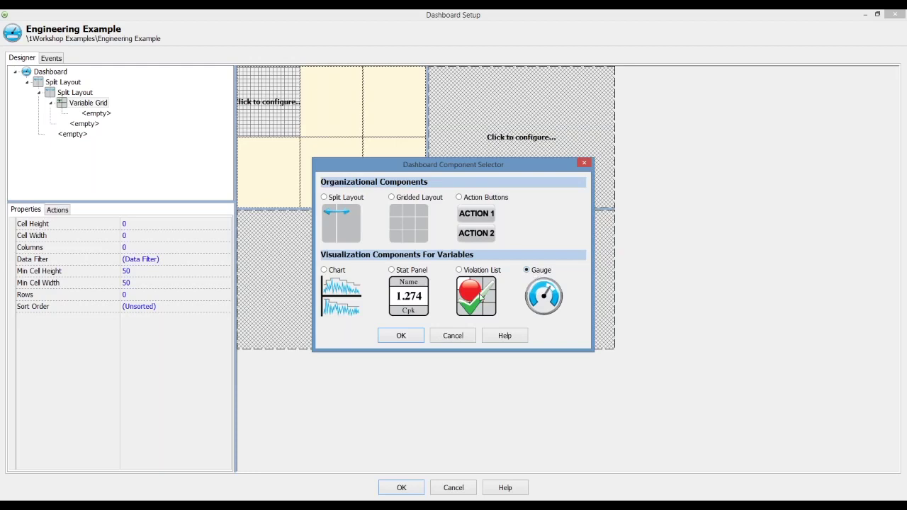
click(401, 338)
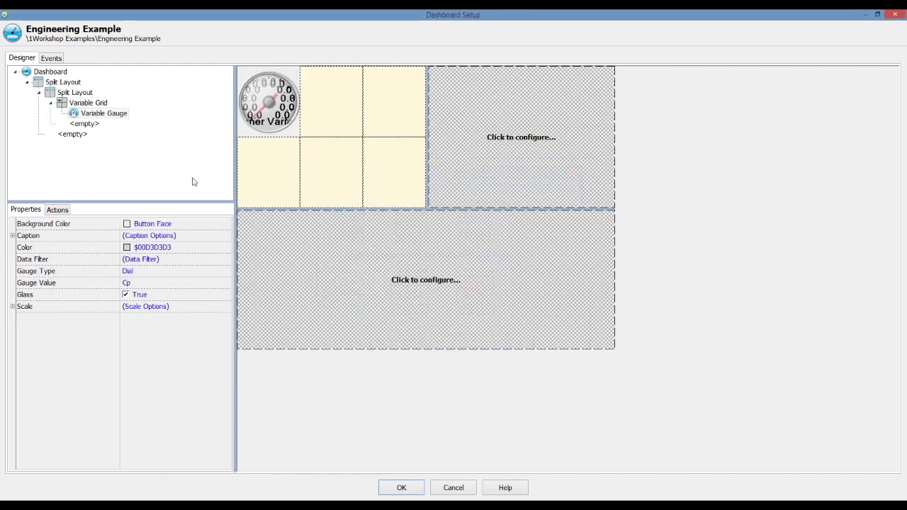
click(12, 235)
click(14, 355)
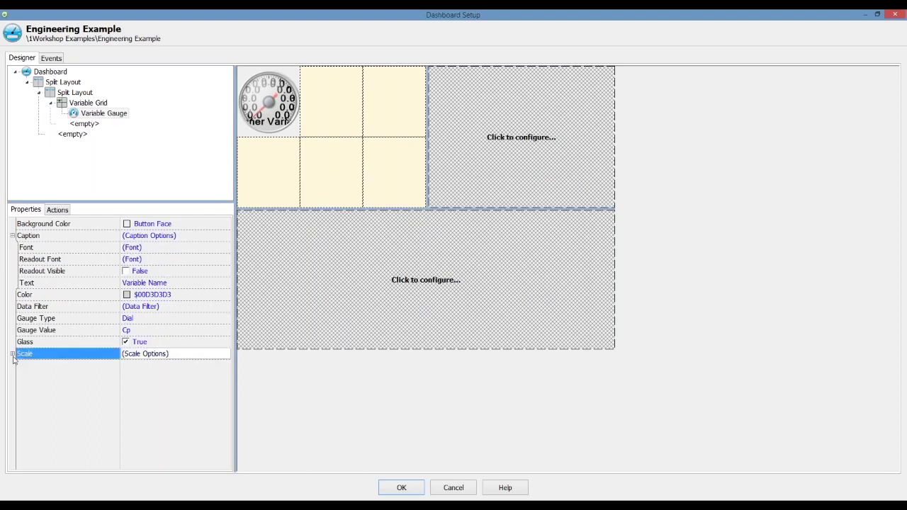
click(12, 354)
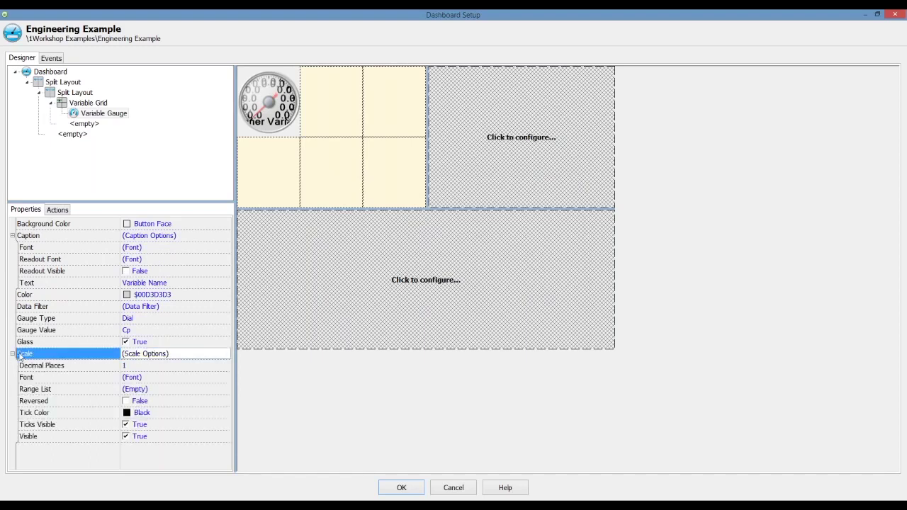
click(226, 331)
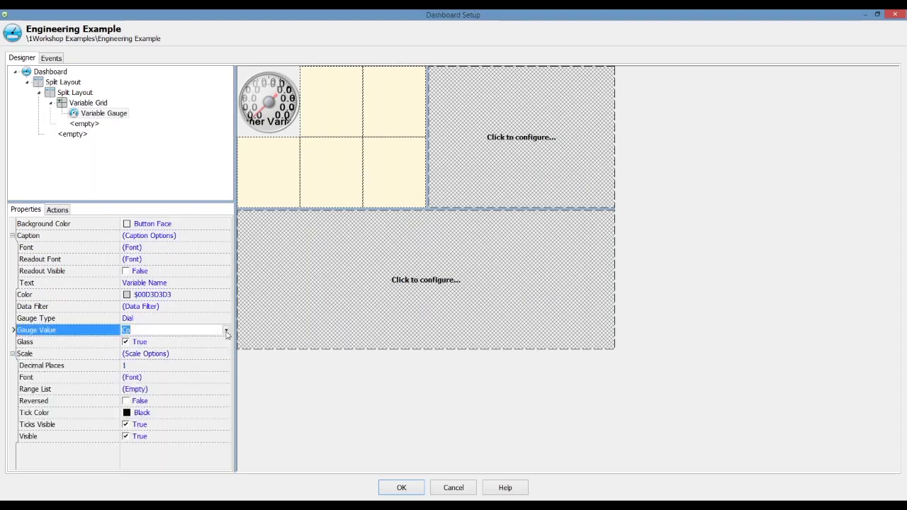
click(225, 331)
scroll(186, 354, down, 2)
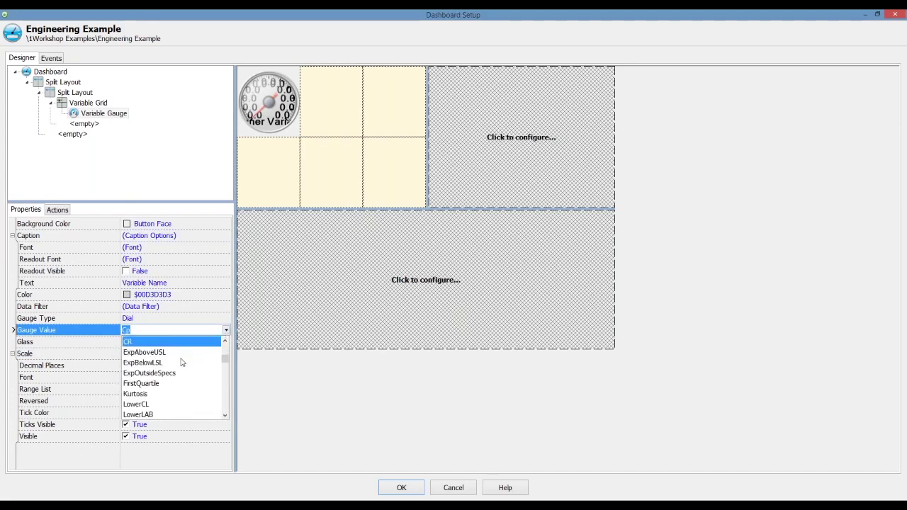
scroll(182, 362, up, 1)
scroll(182, 362, up, 3)
click(144, 345)
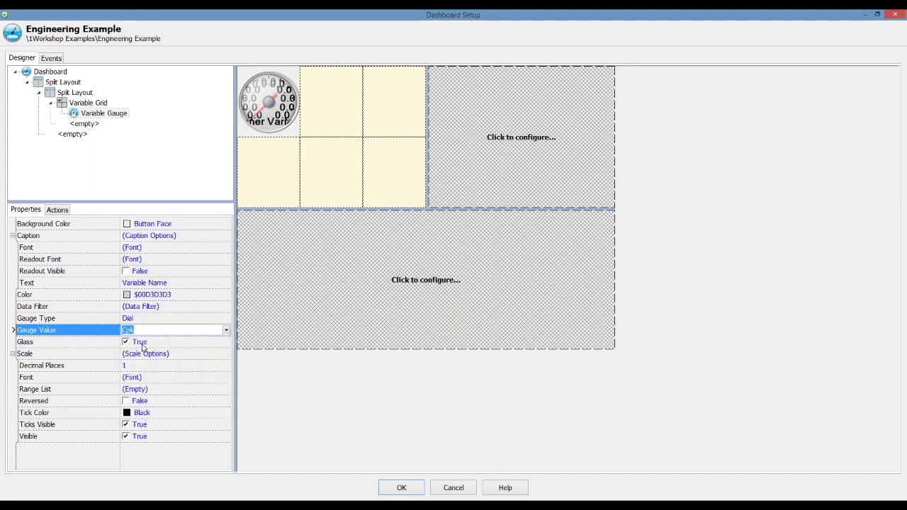
Add a custom red range from 0 to 1 to the gauge scale's range list
click(203, 393)
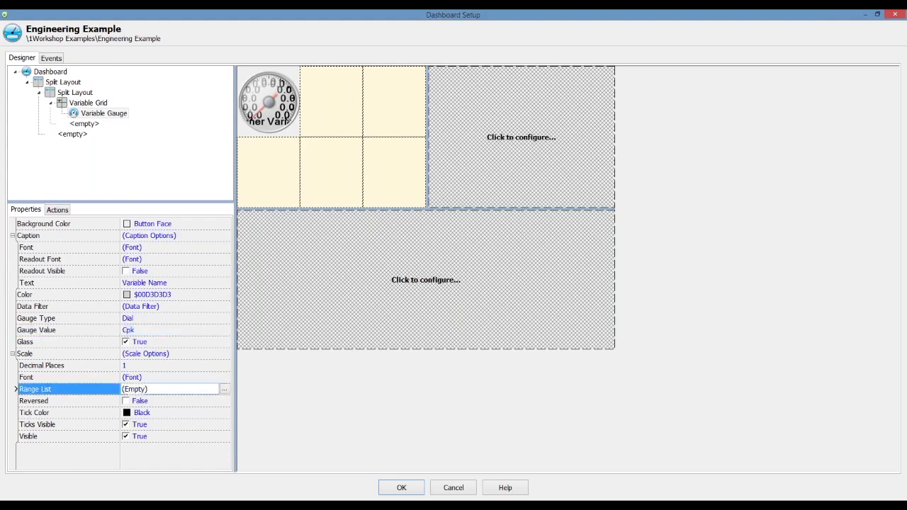
click(224, 389)
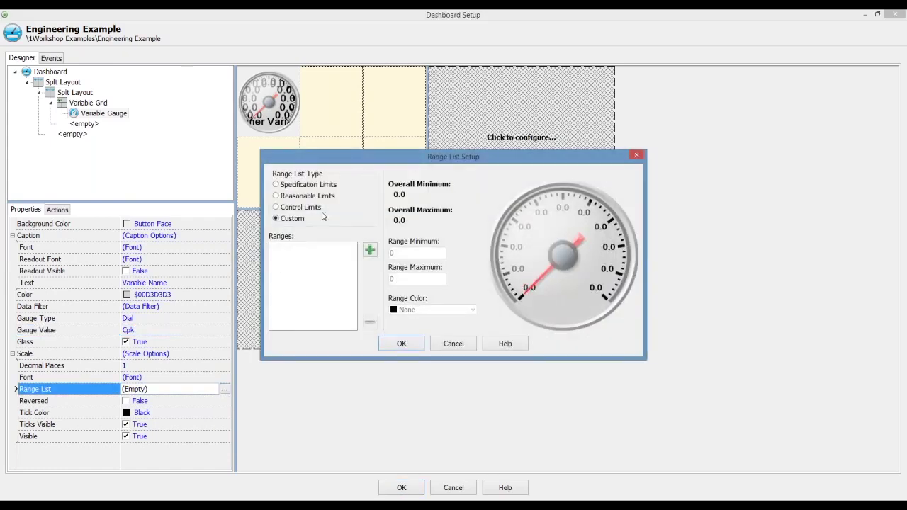
click(371, 252)
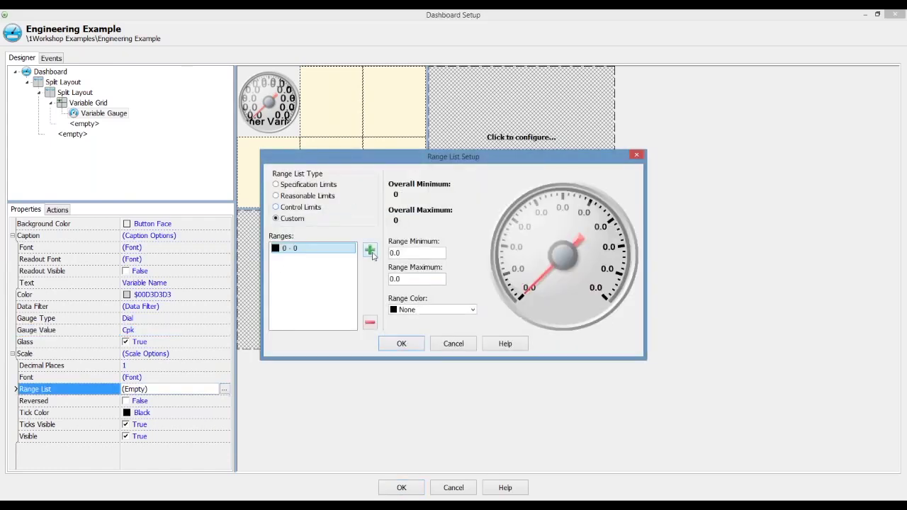
double_click(398, 278)
text(1)
click(473, 311)
key(r)
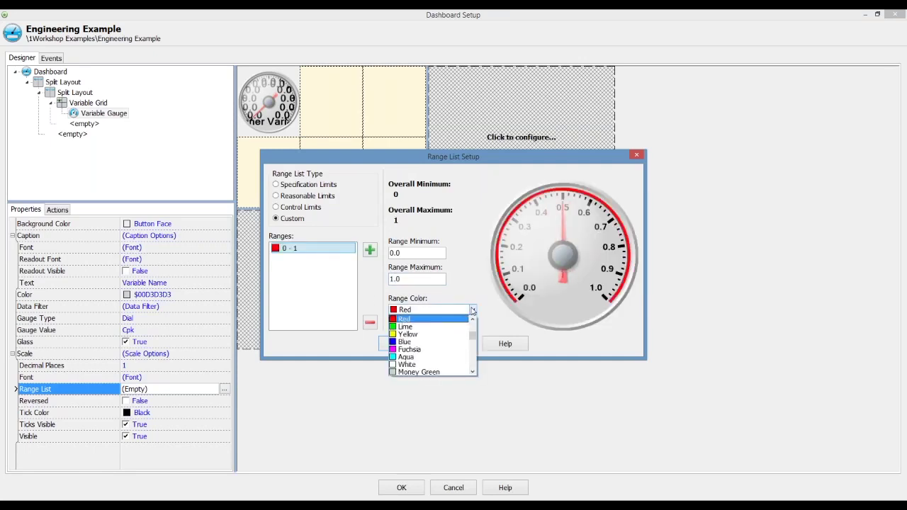
click(373, 253)
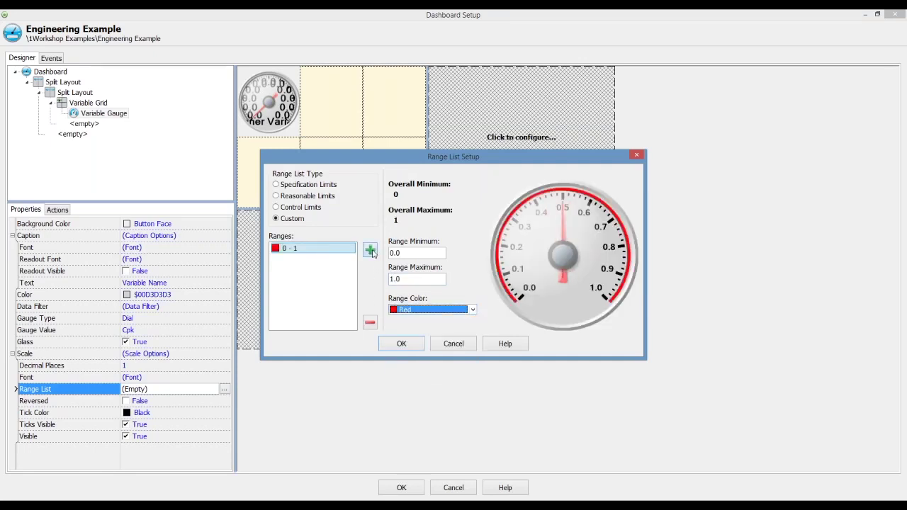
Add a second gauge range from 1 to 1.33 and color it yellow
click(371, 251)
click(409, 278)
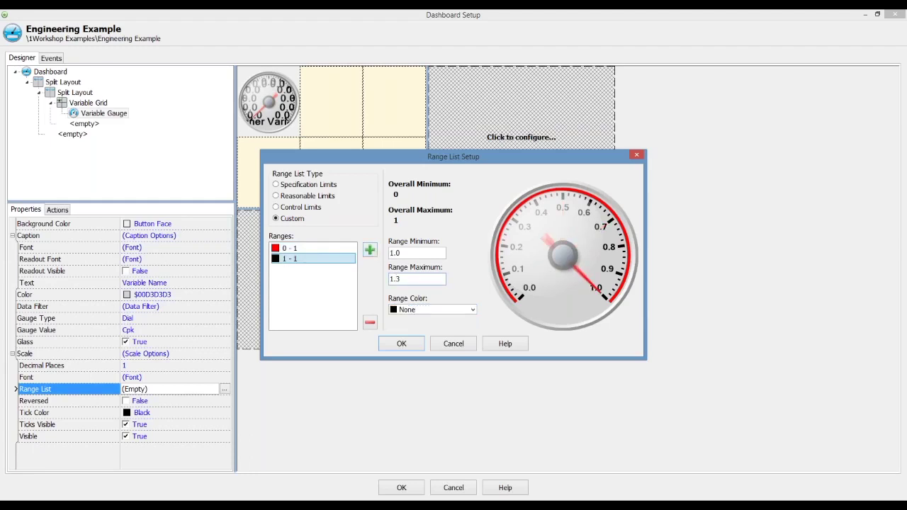
click(473, 310)
scroll(473, 313, down, 5)
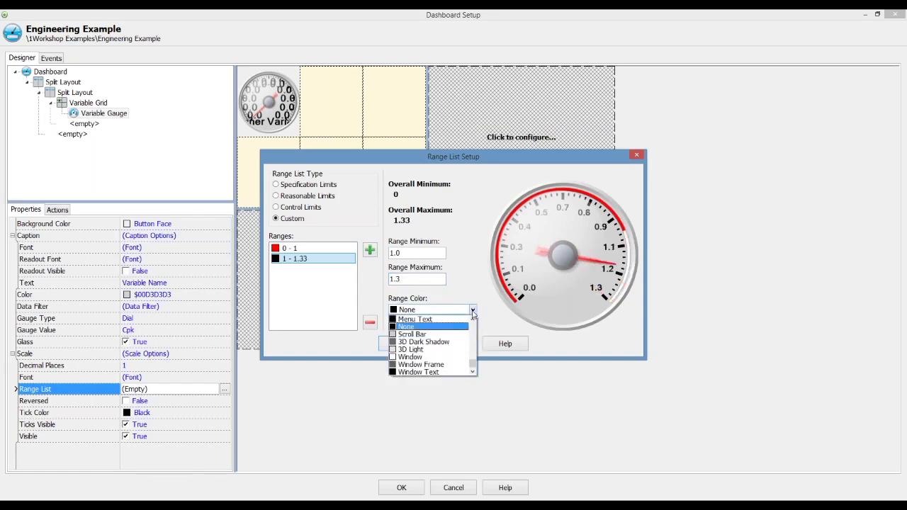
click(444, 320)
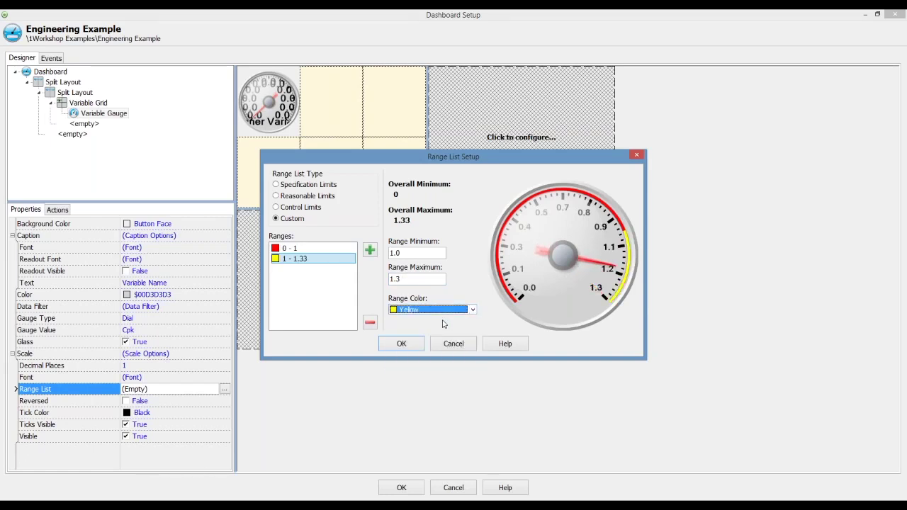
Add a third gauge range from 1.33 to 2.0 in green and apply the custom range list
click(370, 250)
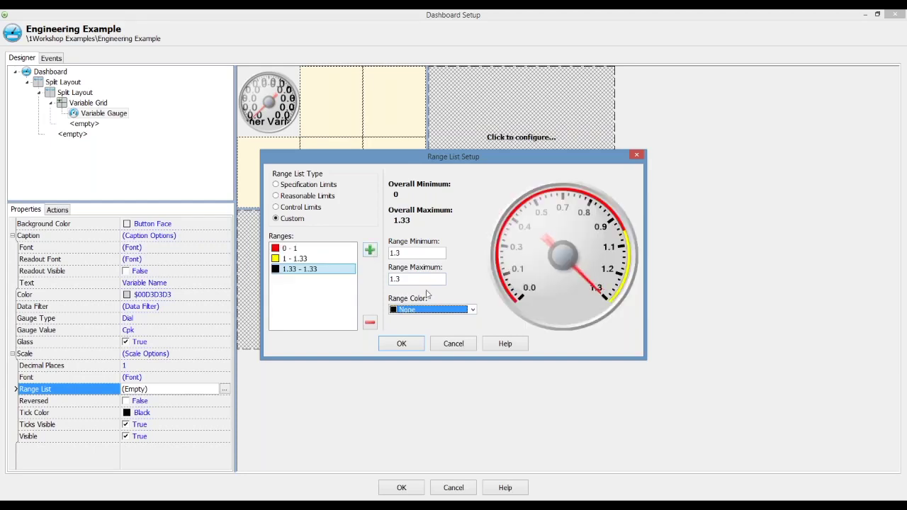
drag(425, 279, 370, 278)
text(2.0)
click(472, 311)
scroll(447, 333, down, 5)
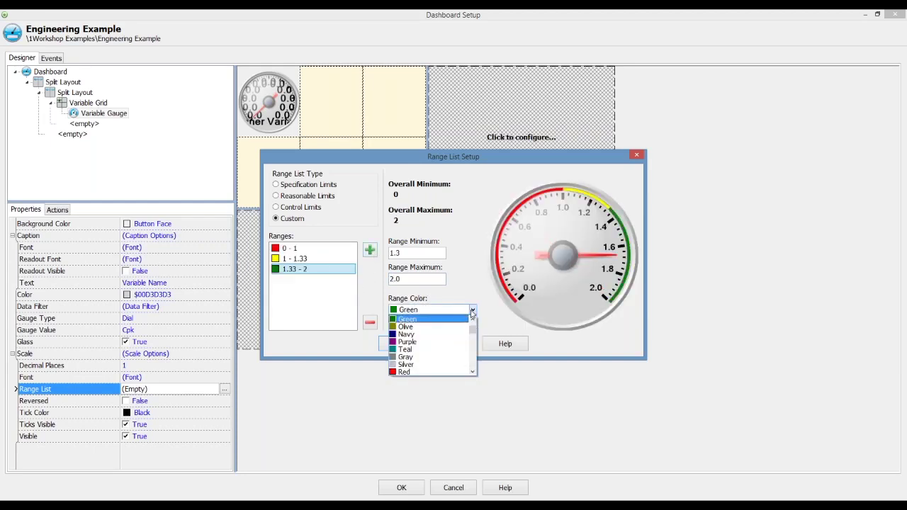
click(444, 319)
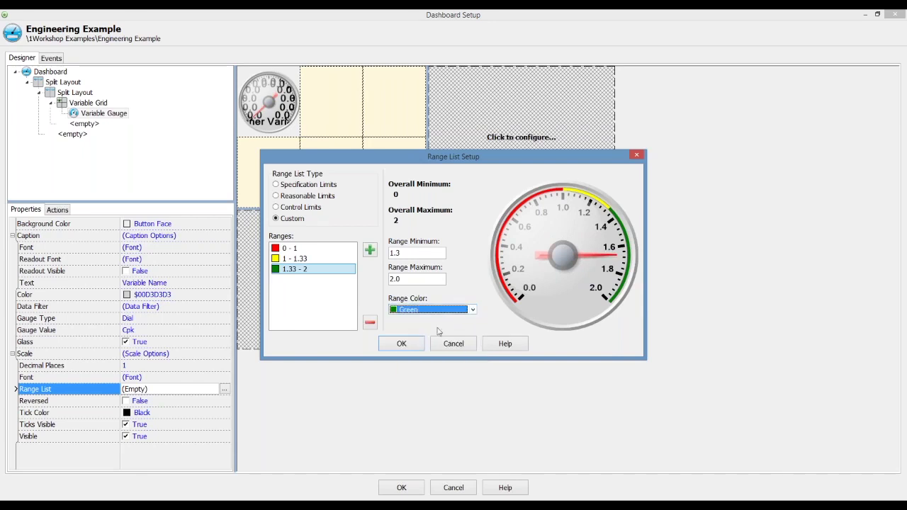
click(408, 345)
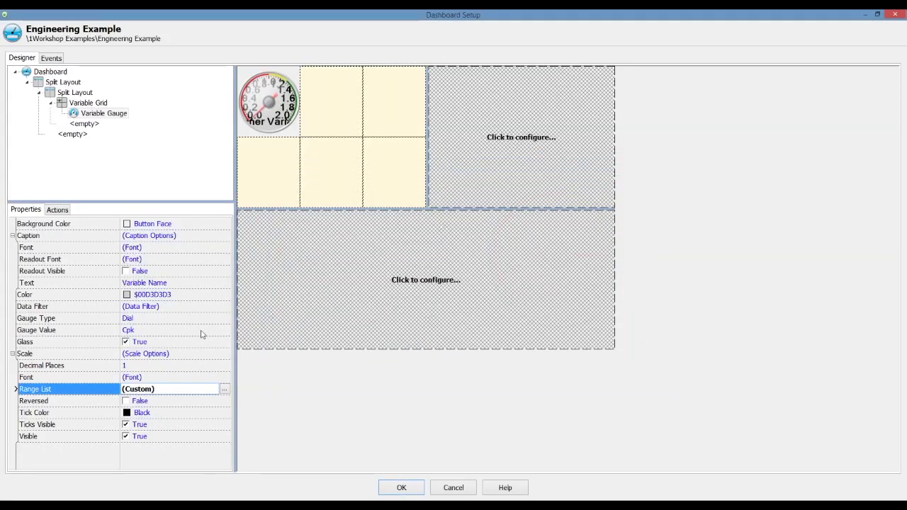
Set both the scale font and the caption font of the variable gauge to size 8
click(205, 379)
click(225, 378)
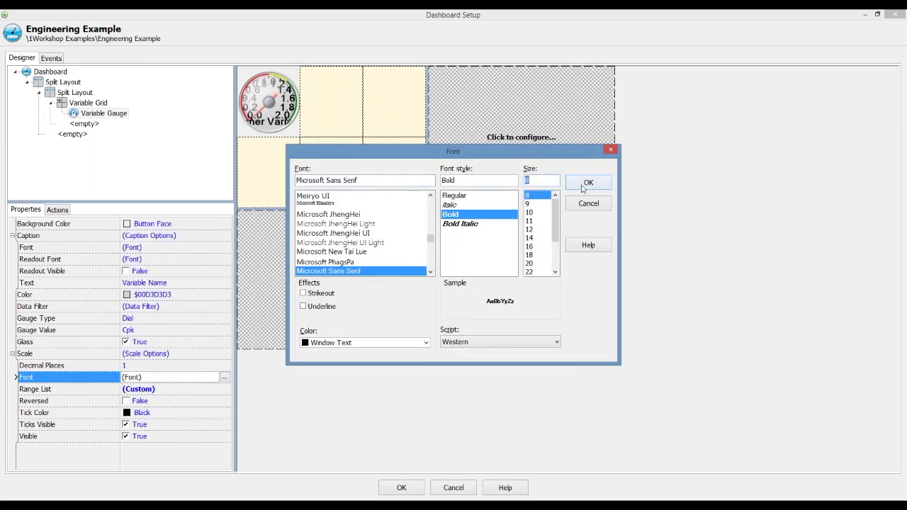
click(585, 186)
click(211, 248)
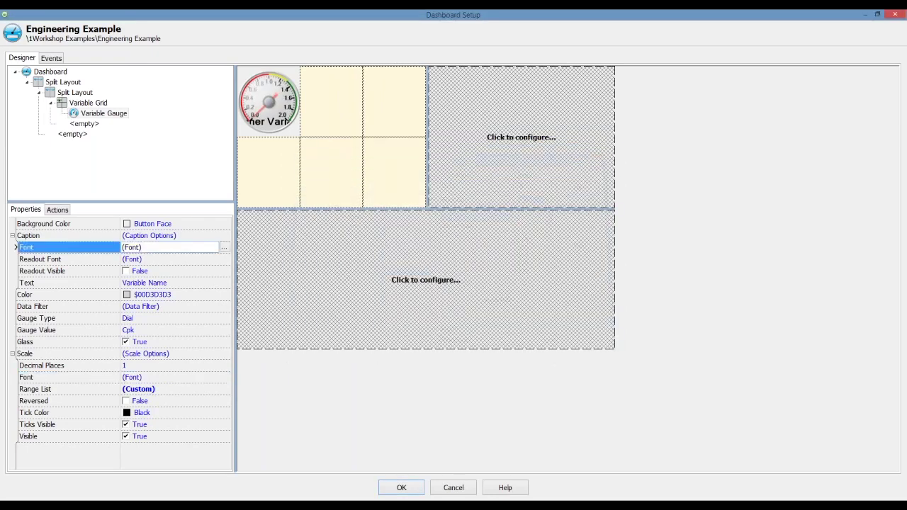
click(225, 248)
click(528, 195)
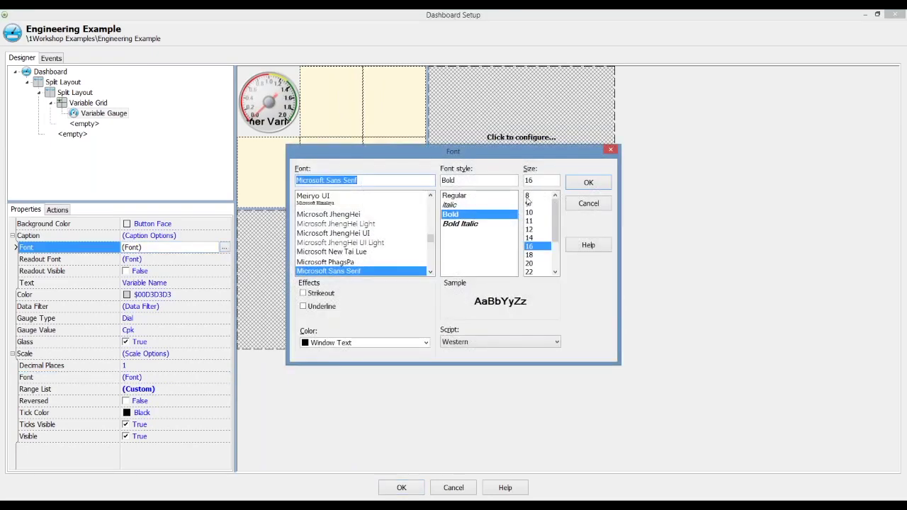
click(582, 184)
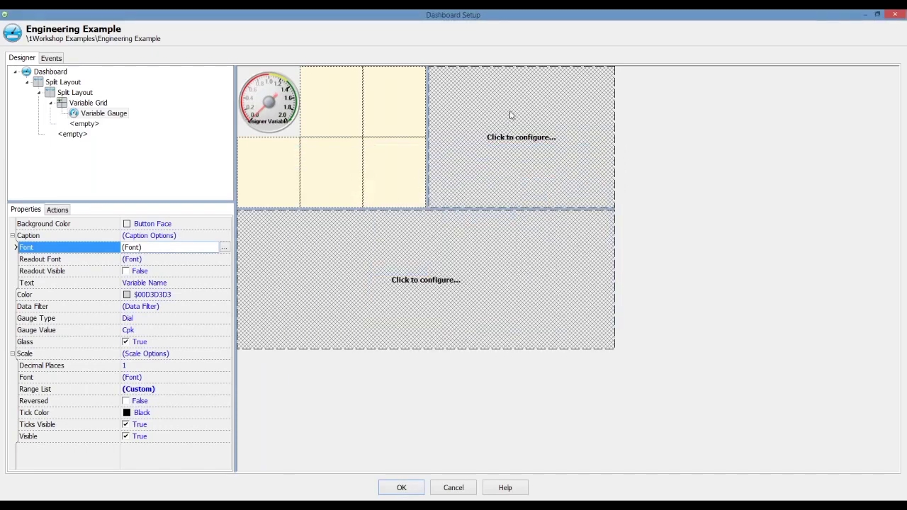
Add a multi-variate Chart to the empty pane beside the Variable Grid and set its chart type to Pie (Assignable Causes)
click(531, 147)
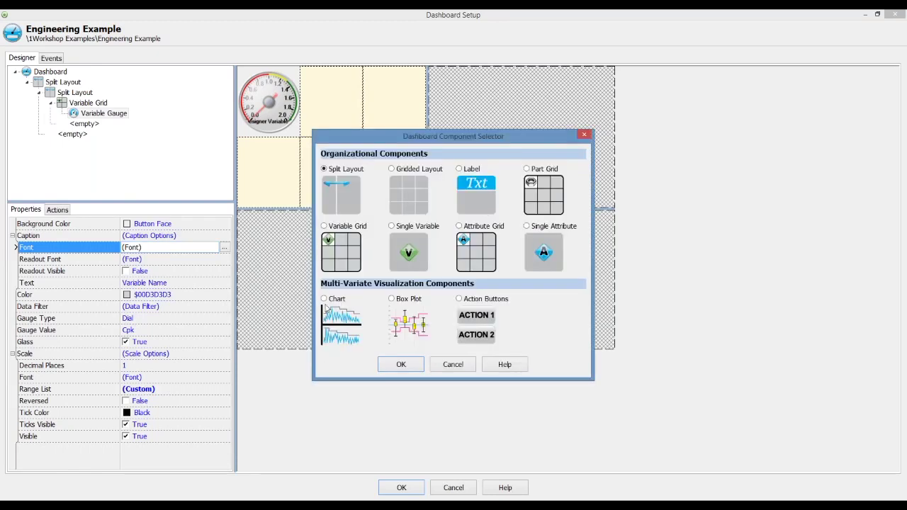
click(324, 299)
click(401, 364)
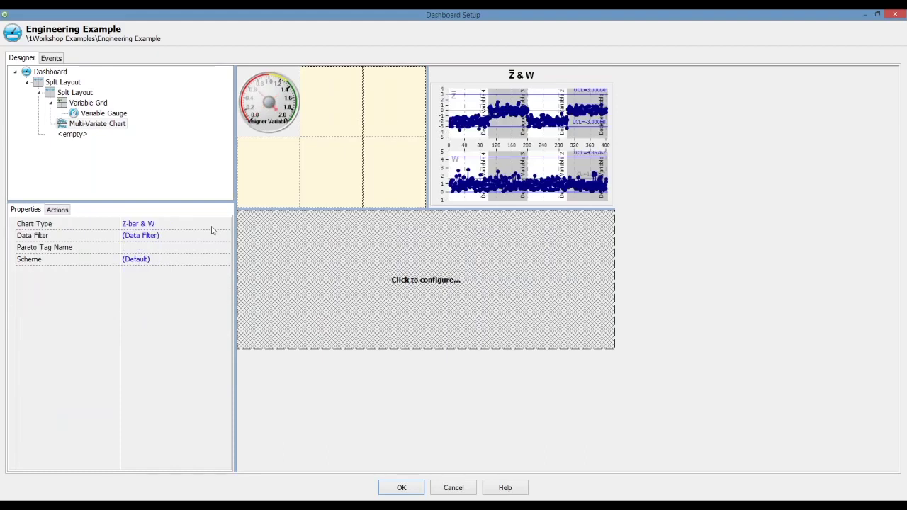
click(228, 225)
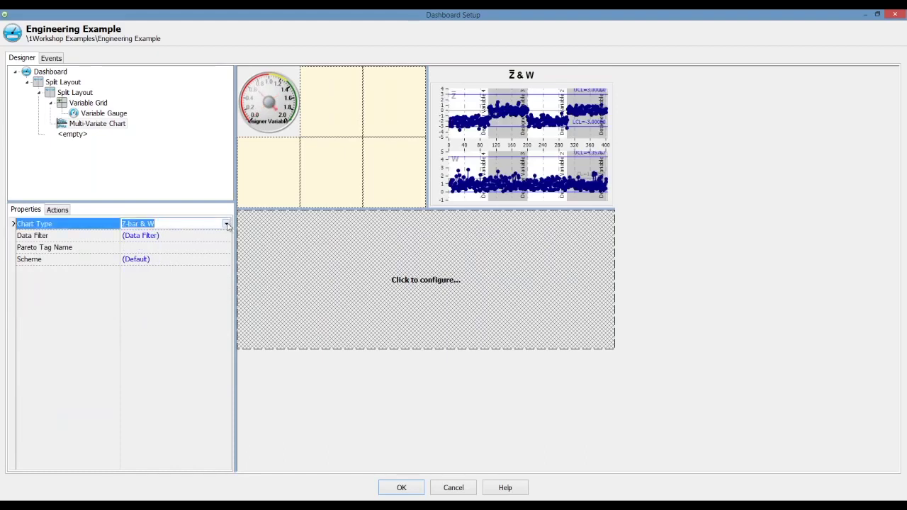
click(226, 223)
scroll(162, 299, up, 2)
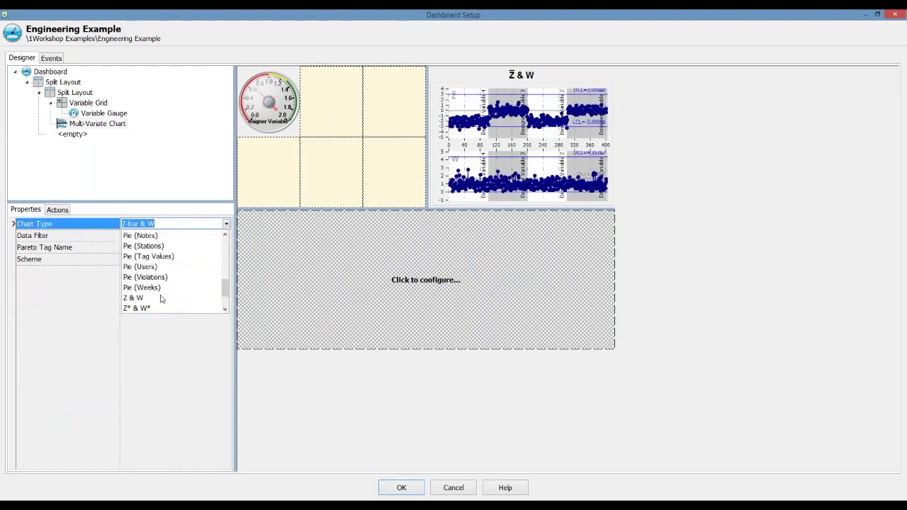
scroll(162, 299, up, 4)
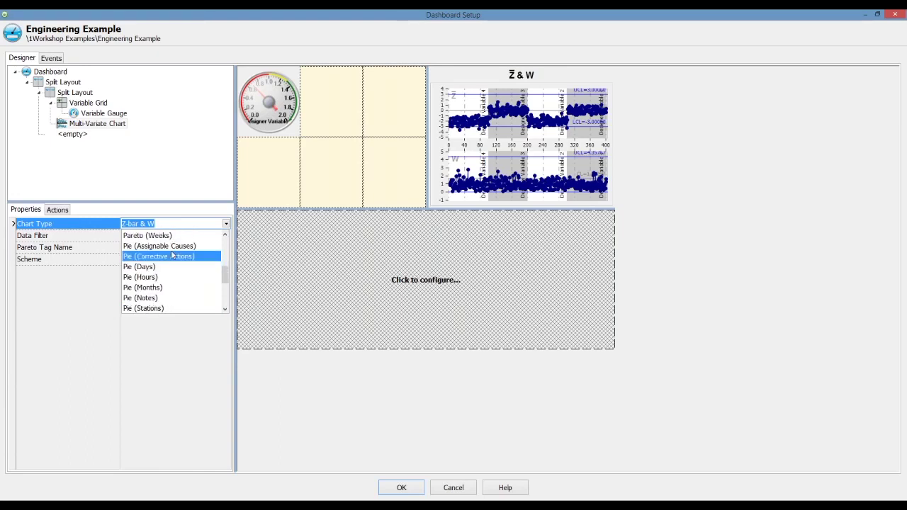
click(171, 250)
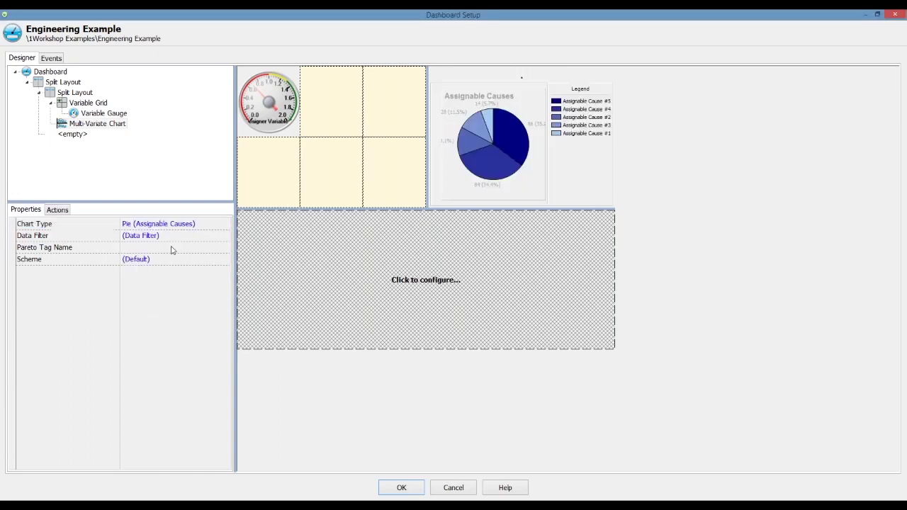
Add a Box Plot to the empty pane below the grid and pie chart, and save the dashboard
click(415, 276)
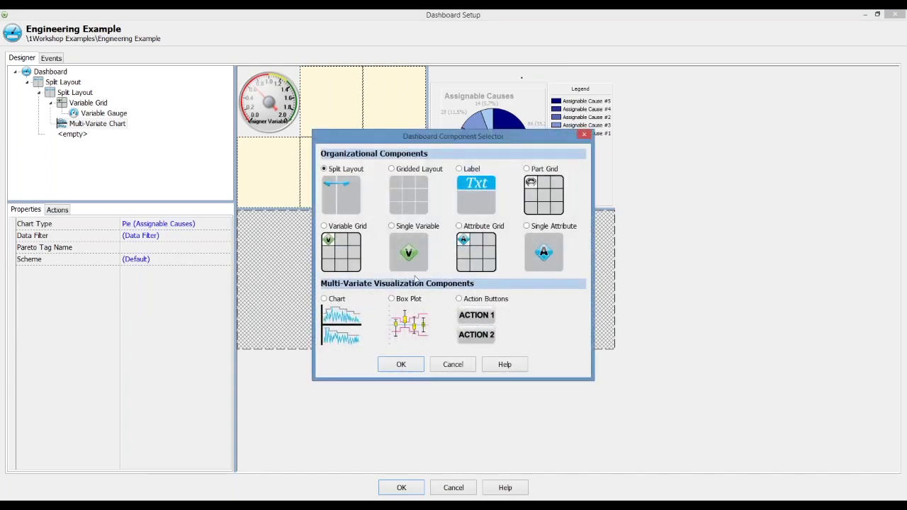
click(406, 300)
click(402, 364)
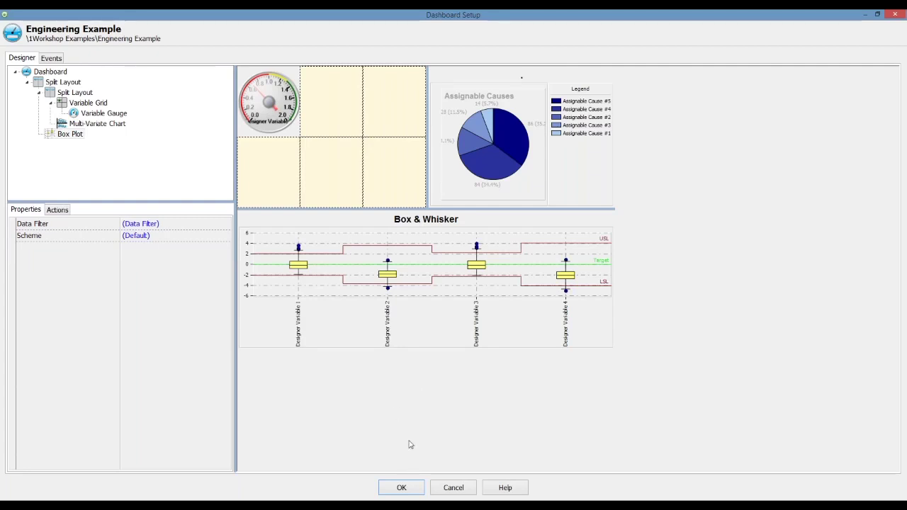
click(401, 488)
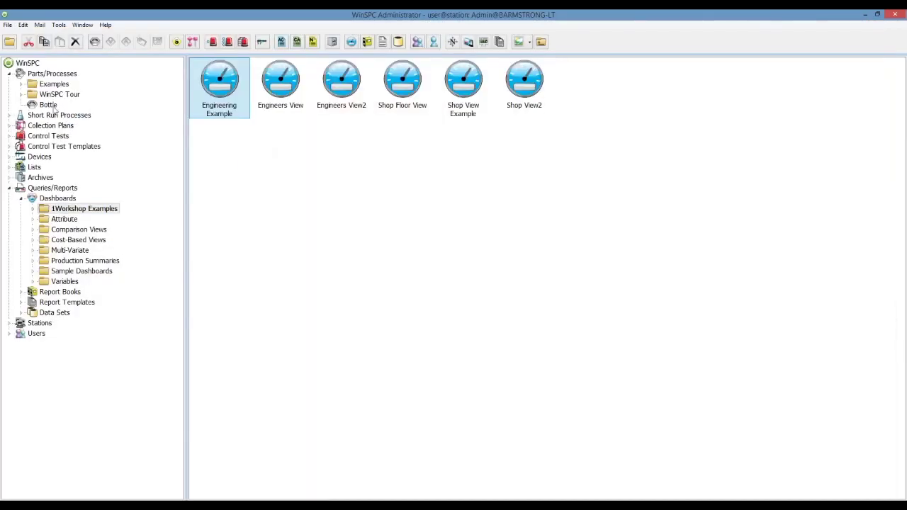
View the Bottle part with the Engineering Example dashboard from 1Workshop Examples in a maximized window, and close it after reviewing
right_click(49, 106)
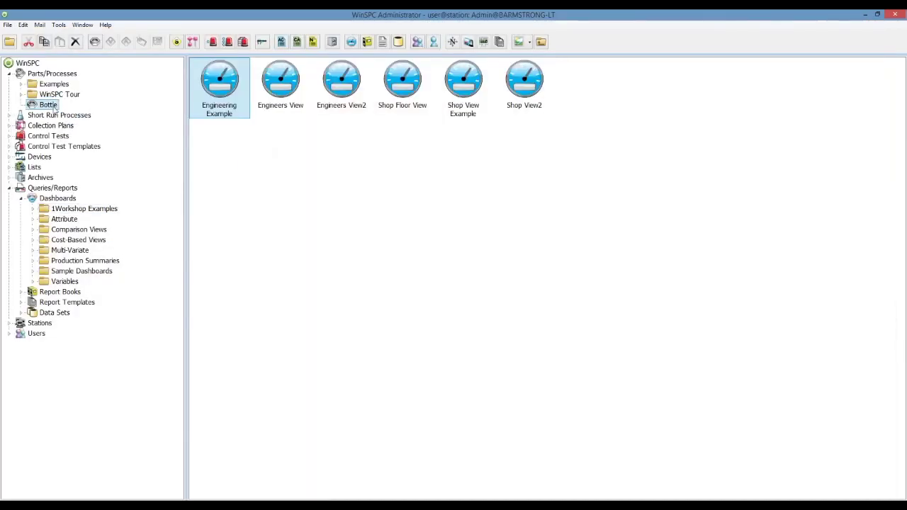
mouse_move(126, 255)
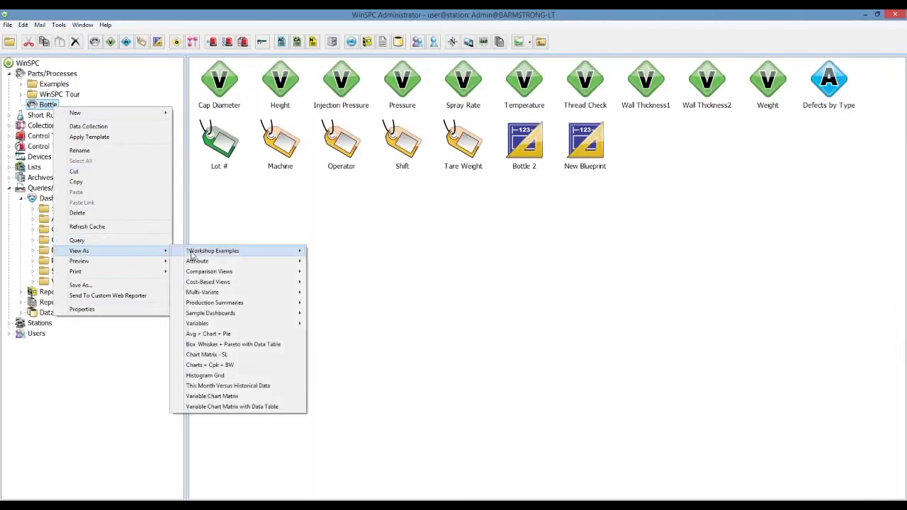
mouse_move(196, 255)
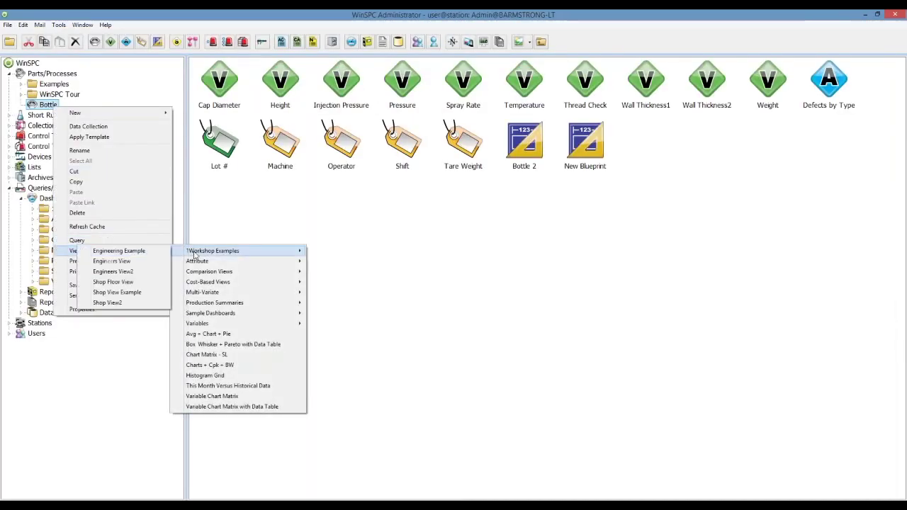
click(141, 251)
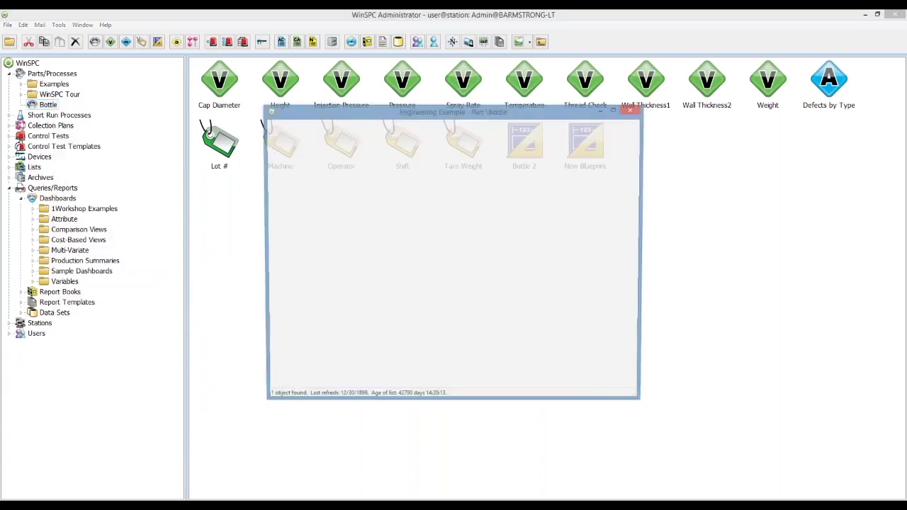
click(616, 110)
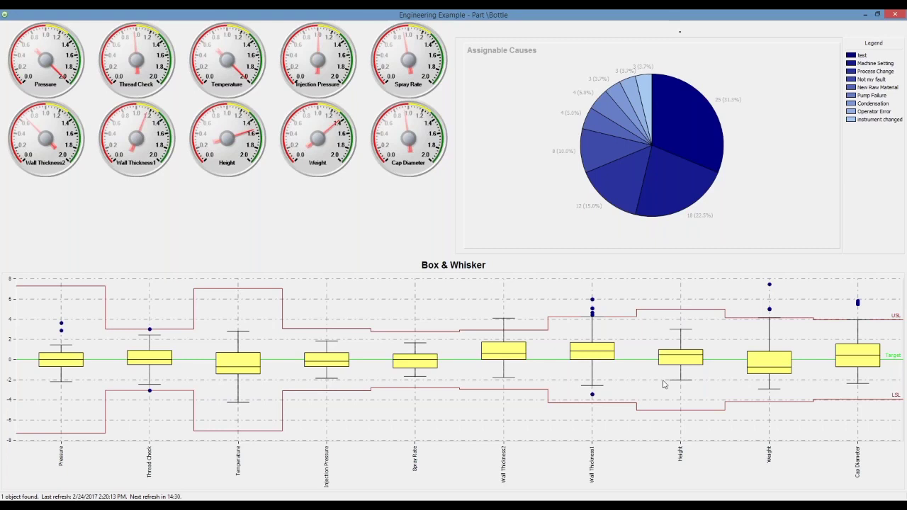
mouse_move(252, 369)
click(894, 20)
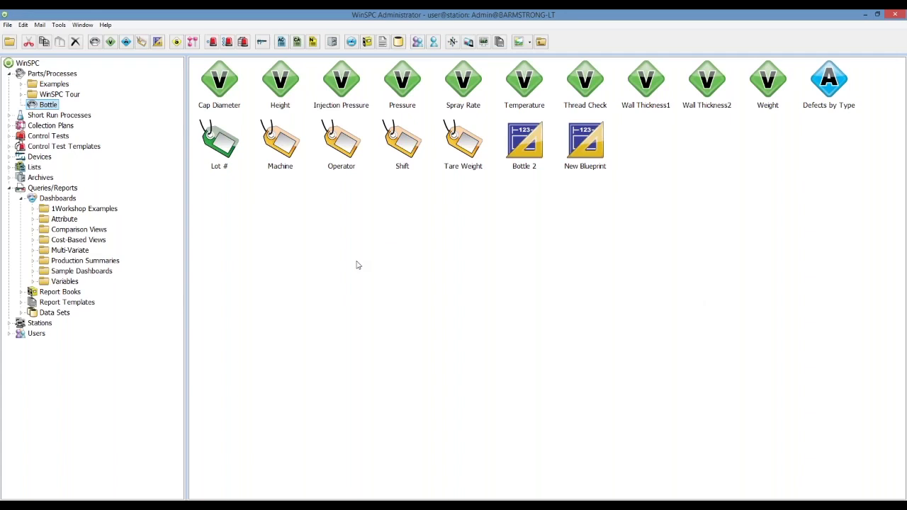
Look over the Dashboards folder, view the Bottle part as a Histogram Grid, and close the view
click(57, 198)
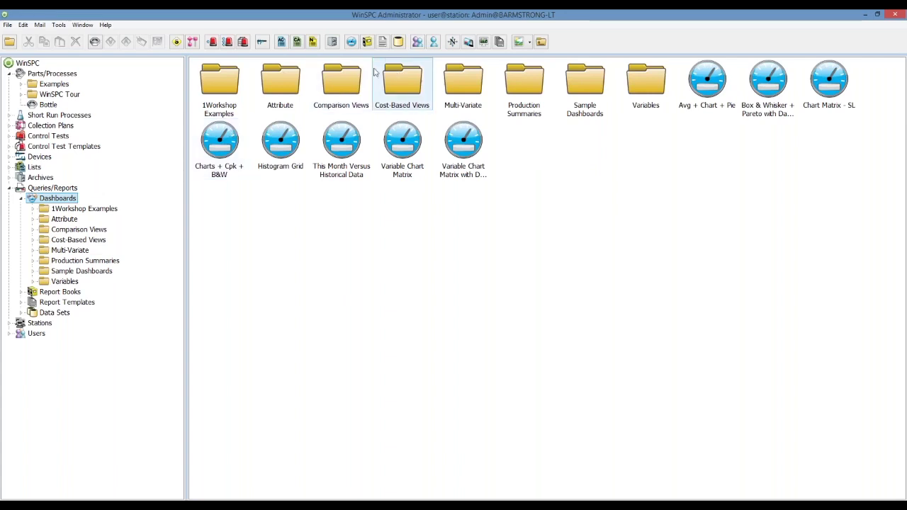
right_click(51, 107)
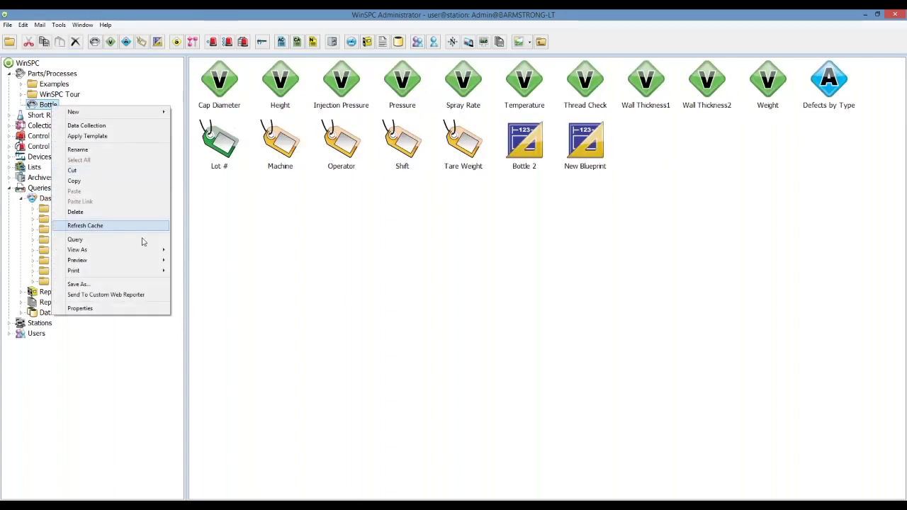
mouse_move(144, 250)
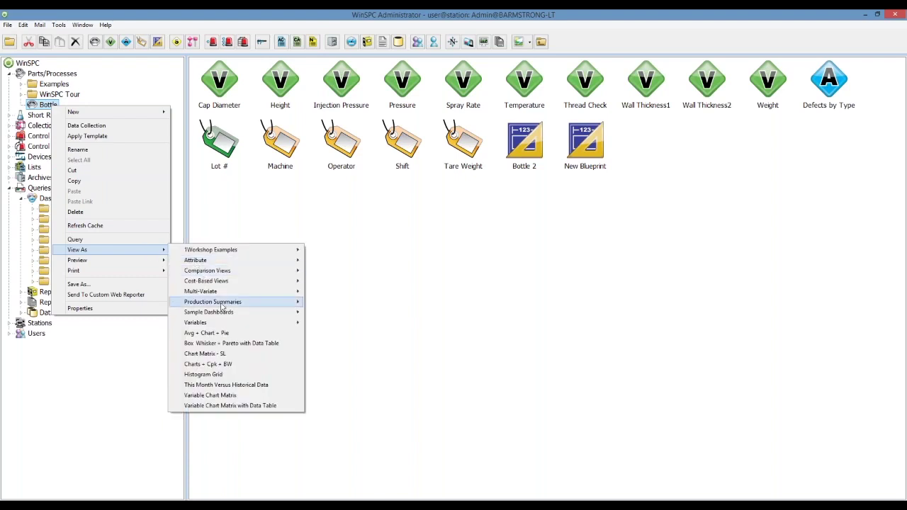
mouse_move(224, 313)
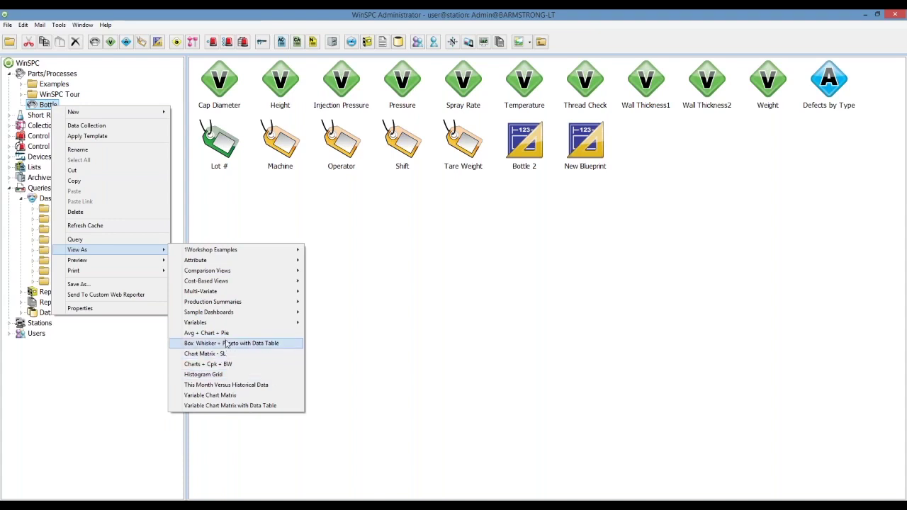
click(219, 375)
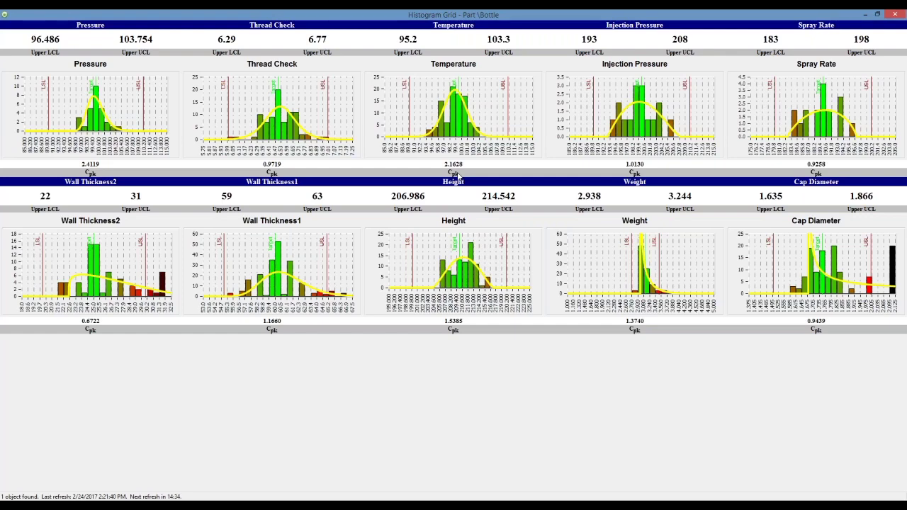
click(898, 16)
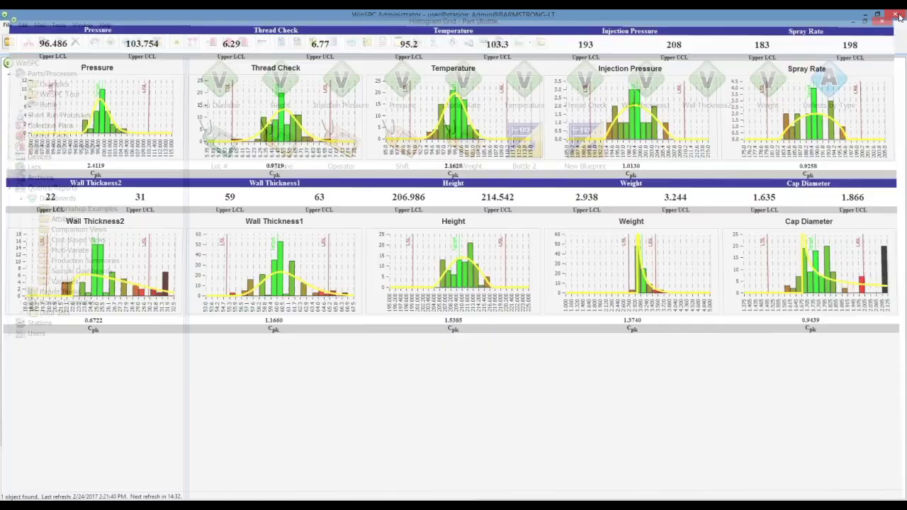
View the Bottle part as Variable Chart Matrix with Data Table, and close the view after examining it
right_click(61, 105)
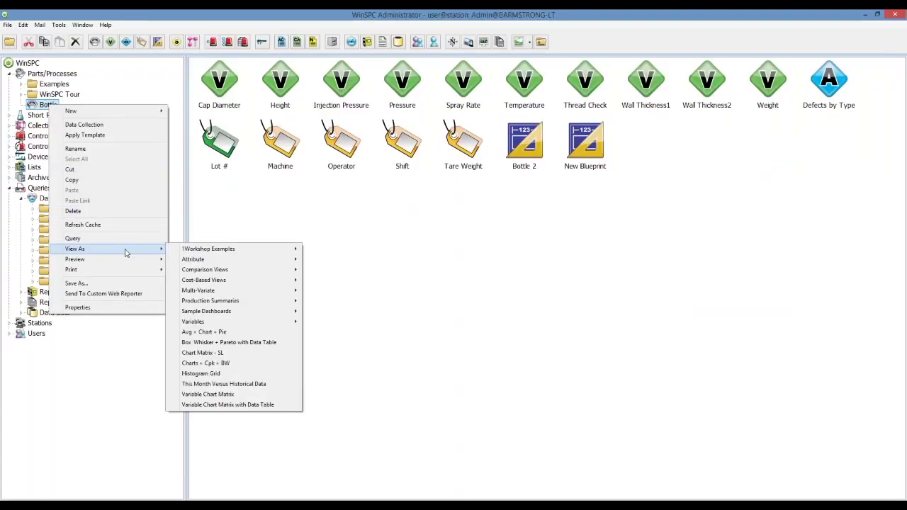
click(227, 404)
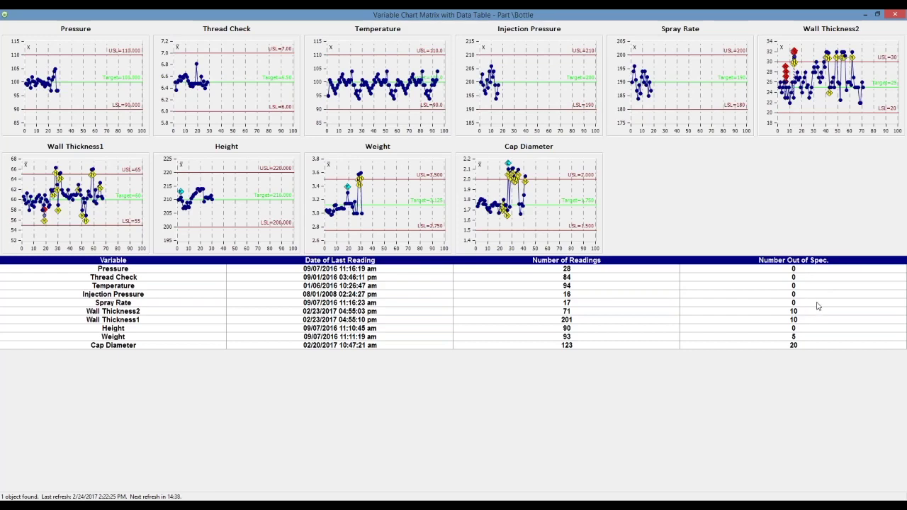
click(895, 14)
View Bottle's Wall Thickness1 variable as This Month Versus Historical Data, and close the view after comparing the charts
right_click(652, 85)
mouse_move(686, 245)
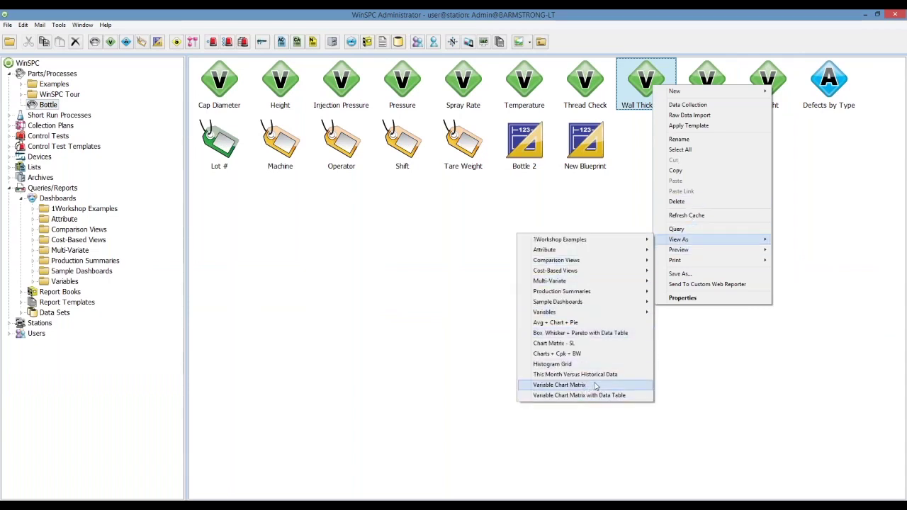
click(575, 374)
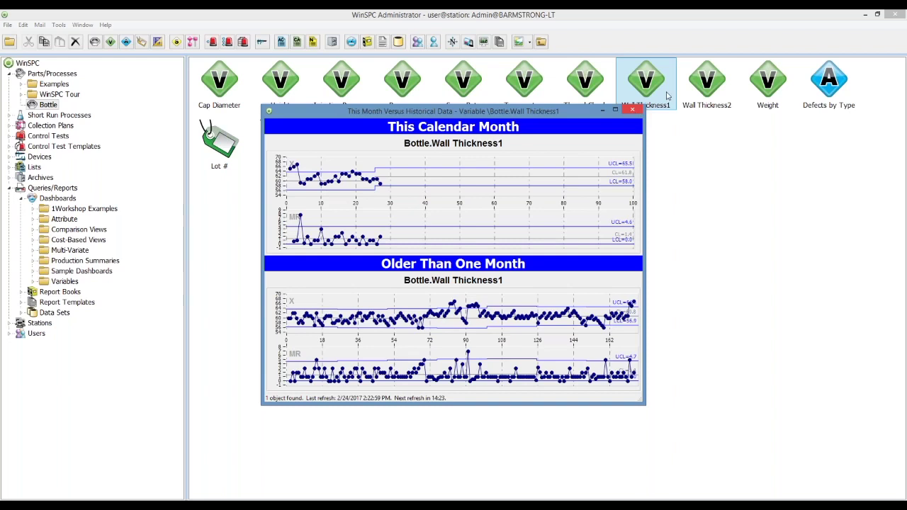
click(634, 111)
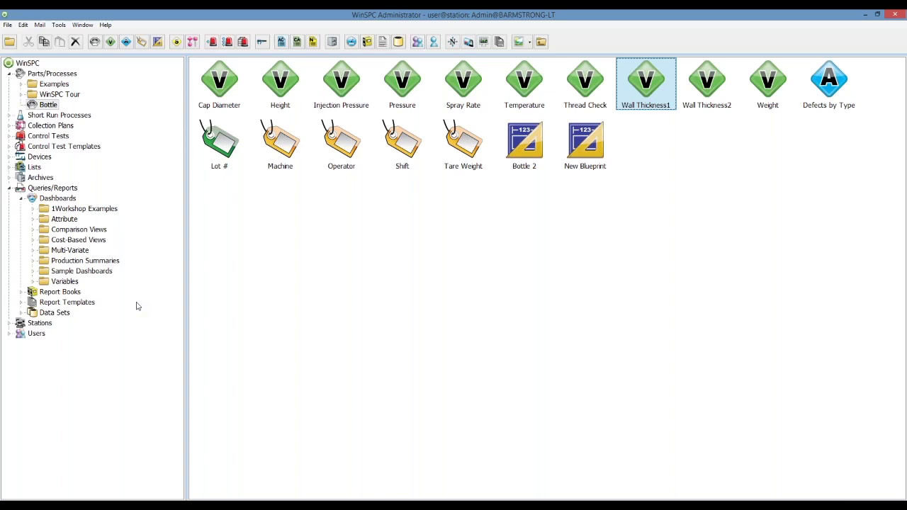
Browse the dashboards in the 1Workshop Examples, Variables, Sample Dashboards, Production Summaries and Multi-Variate folders
click(60, 199)
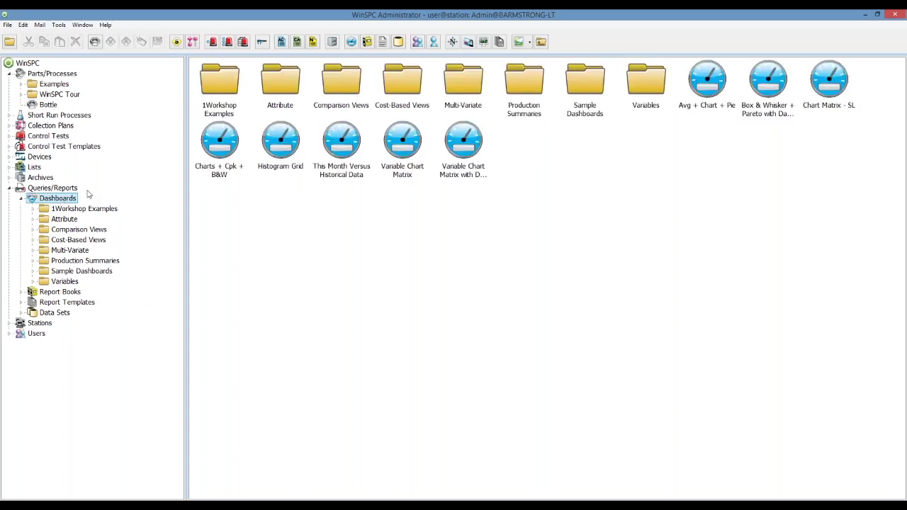
click(114, 210)
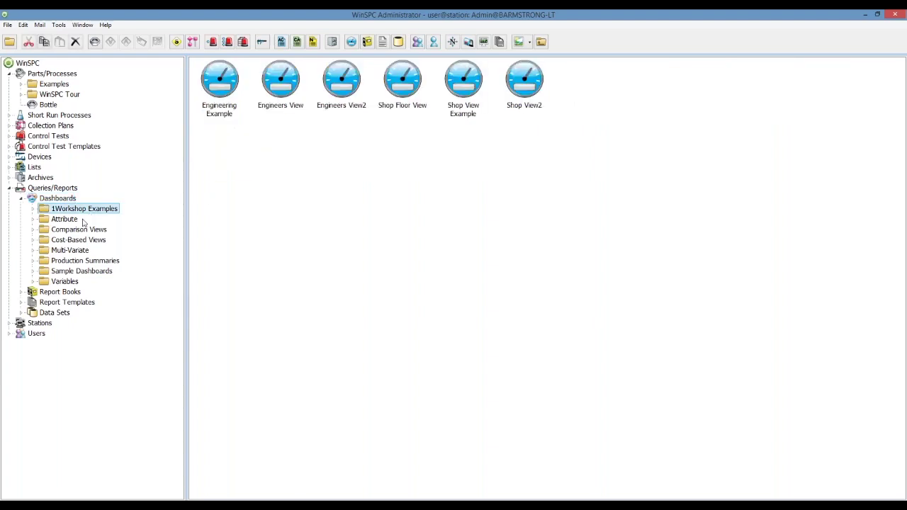
click(78, 281)
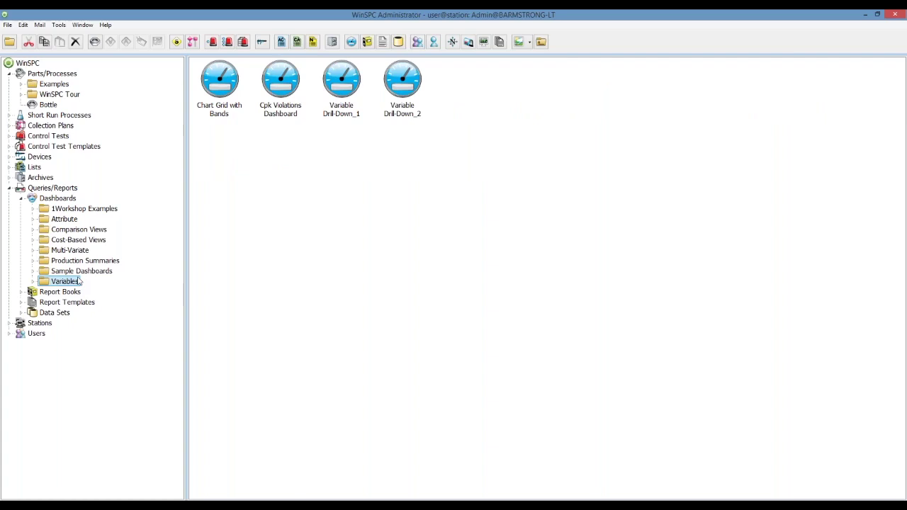
click(81, 272)
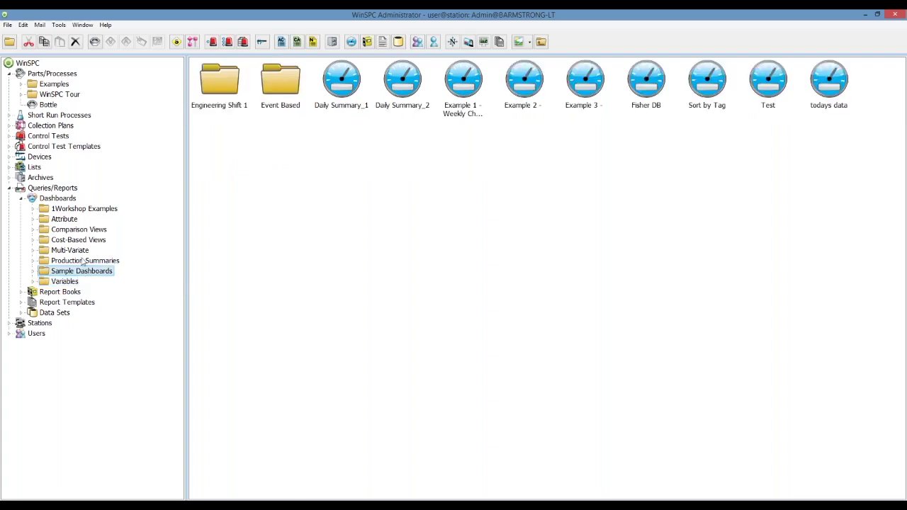
click(81, 261)
click(81, 251)
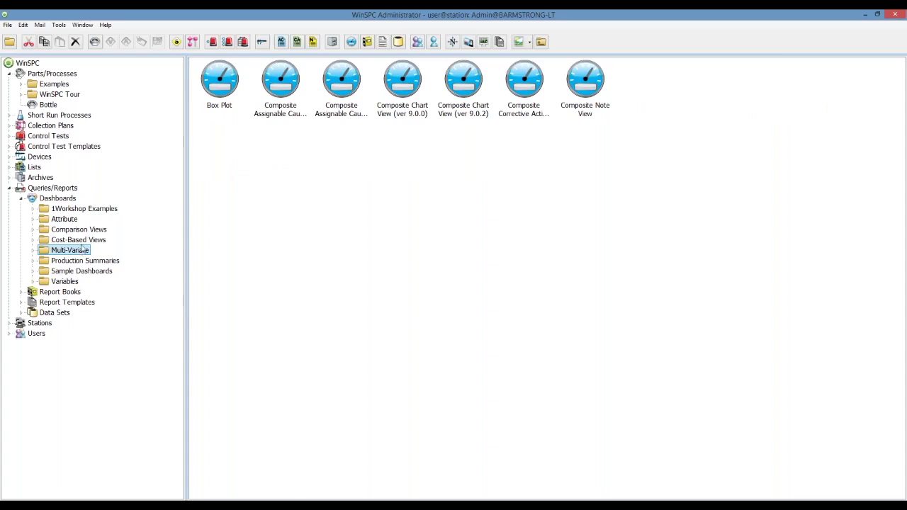
Browse the dashboards in the Comparison Views and Attribute folders, and return to the main Dashboards folder
click(81, 231)
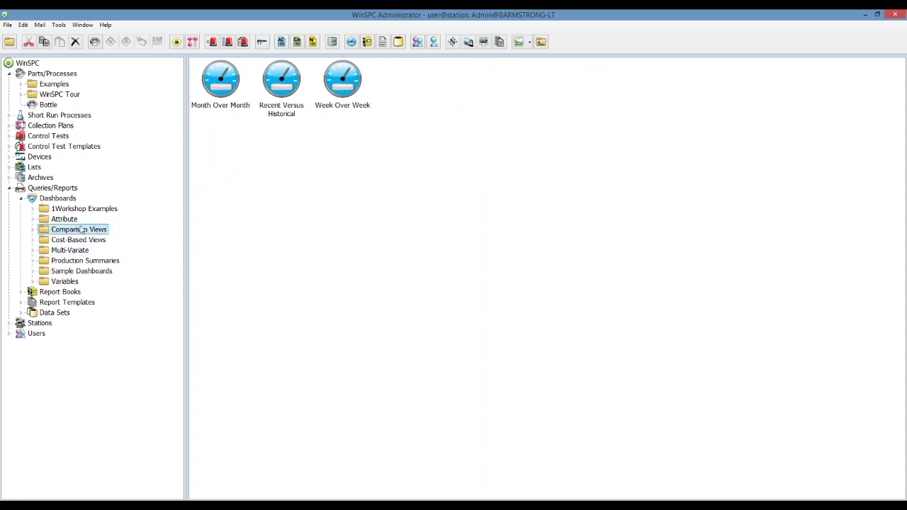
click(64, 217)
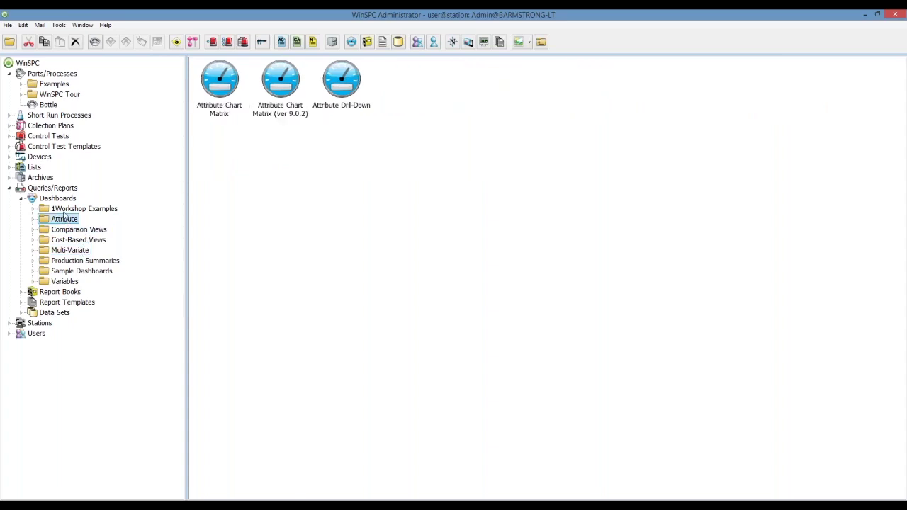
click(58, 199)
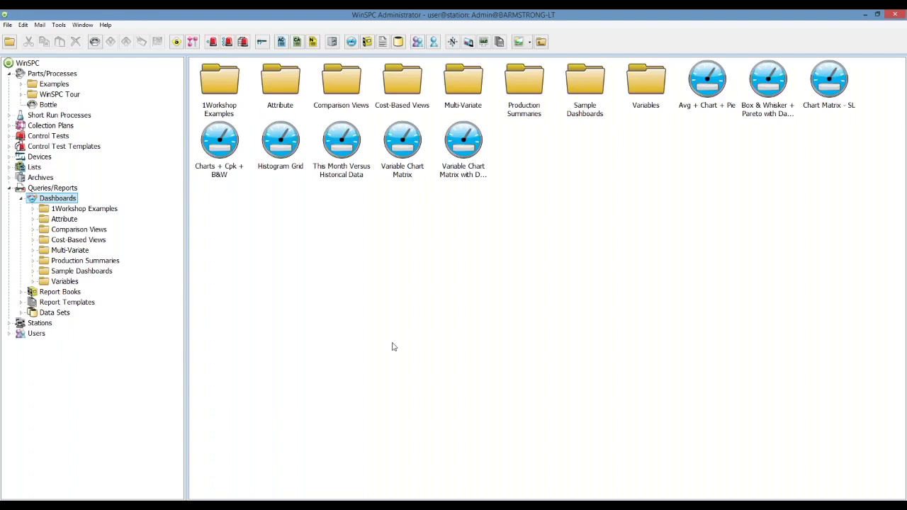
Switch to the Dashboard Demo slideshow in Firefox, look over the example dashboards, and return to WinSPC Administrator
mouse_move(331, 506)
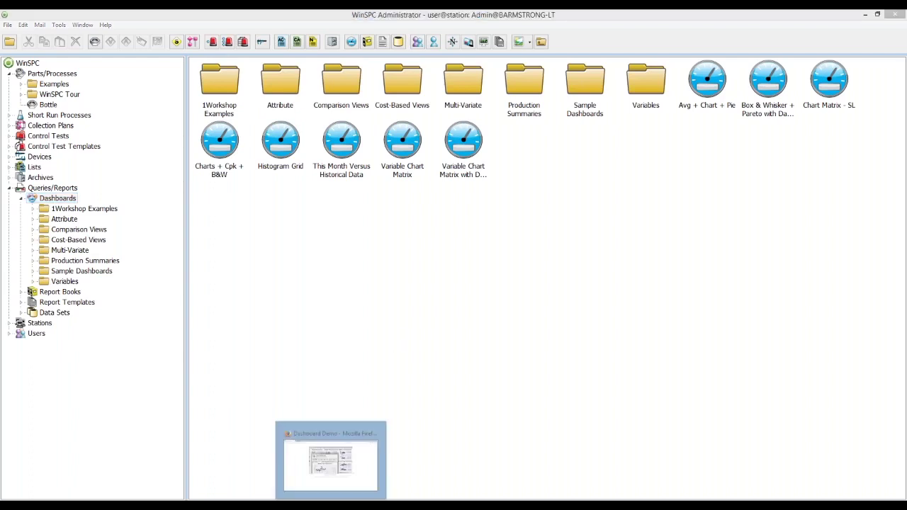
click(331, 461)
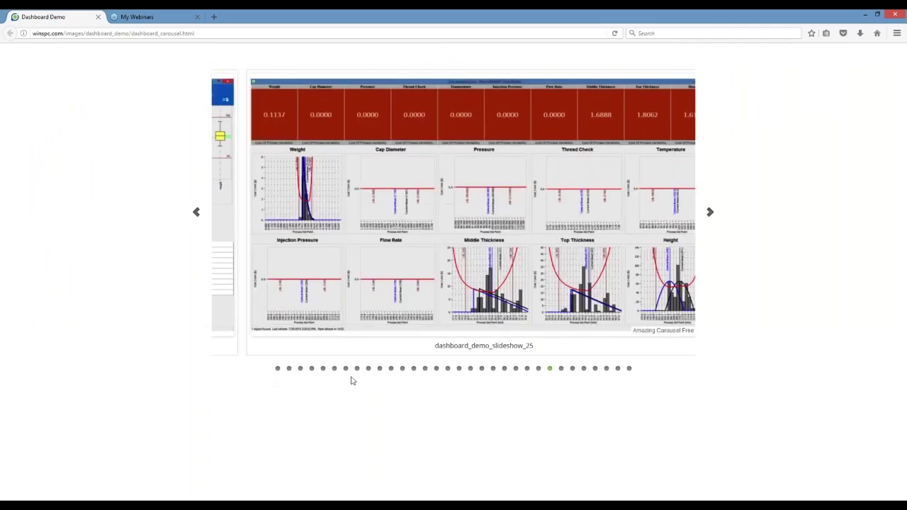
click(356, 369)
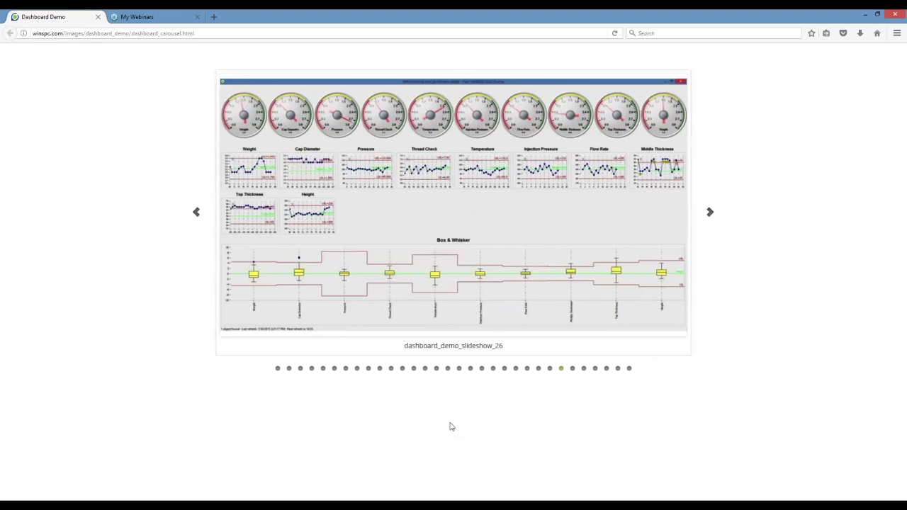
key(alt+Tab)
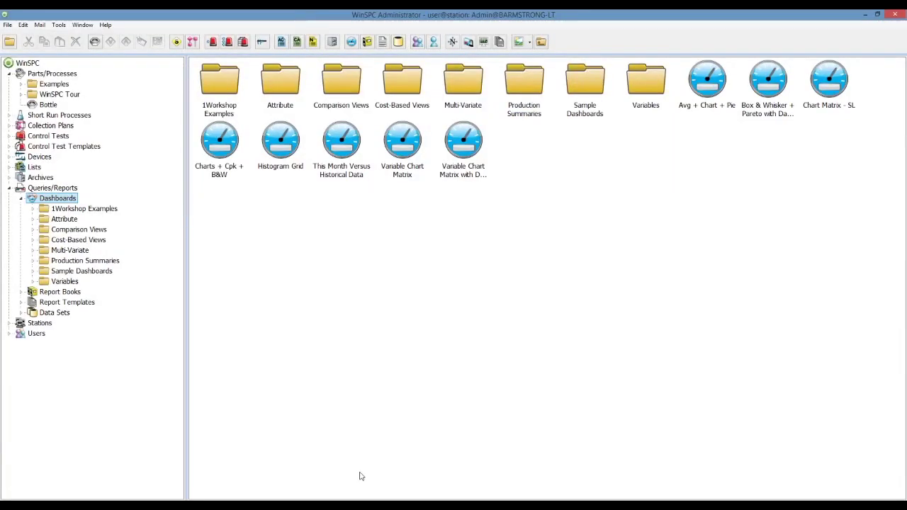
Try the Dashboard Only launch mode with the Avg + Chart + Pie dashboard in the laptop station's setup, and cancel the changes
click(9, 188)
click(40, 199)
click(343, 95)
double_click(343, 95)
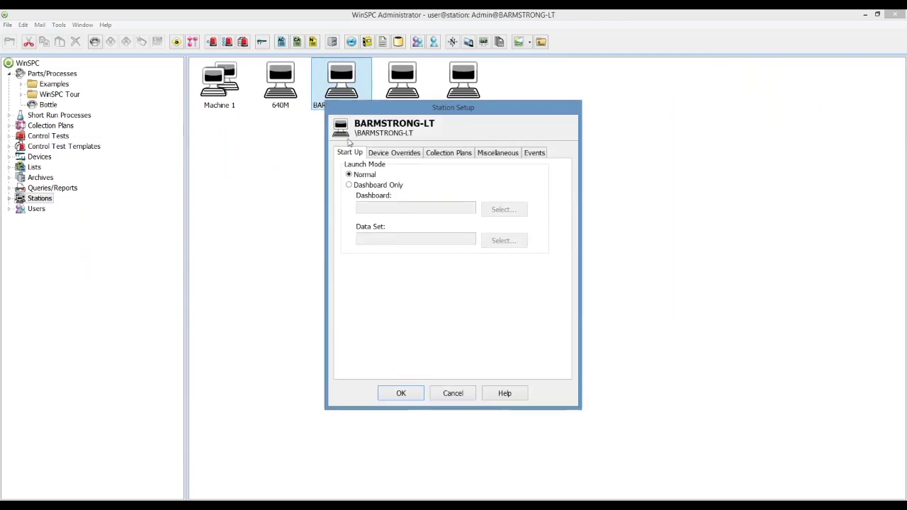
click(373, 187)
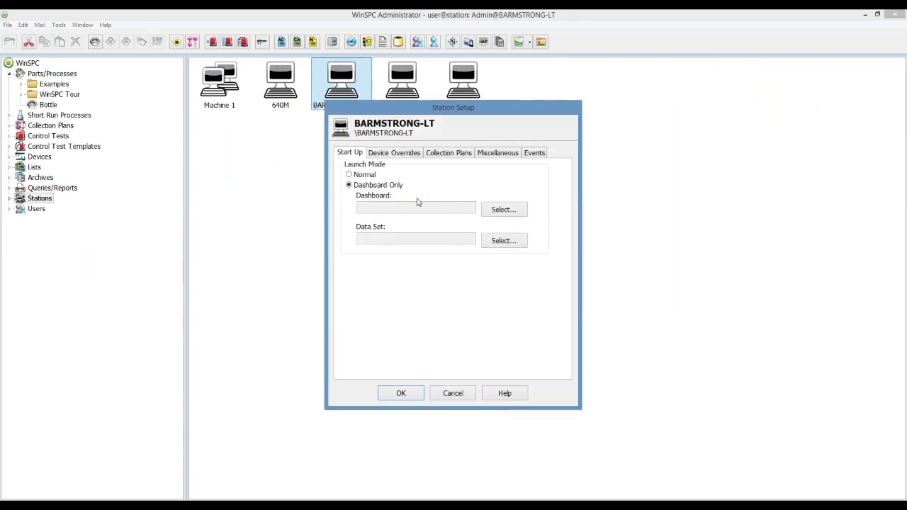
click(489, 212)
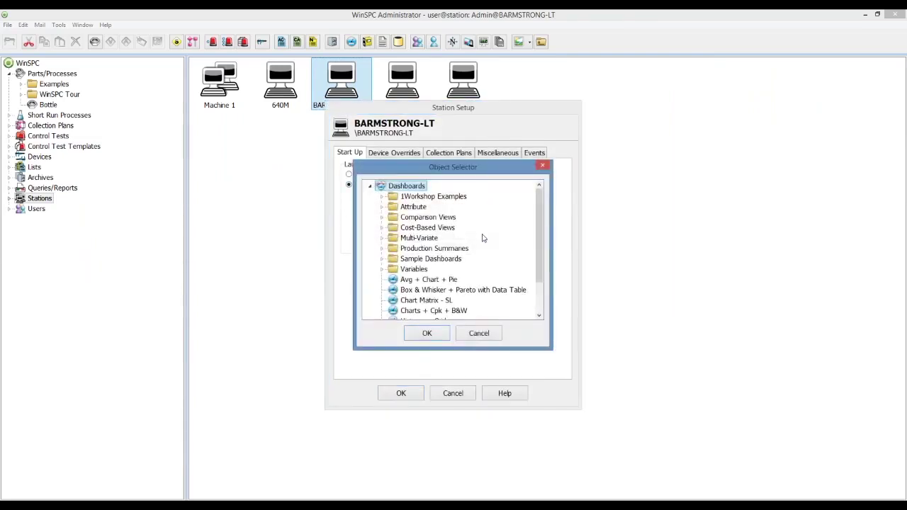
click(445, 280)
click(427, 334)
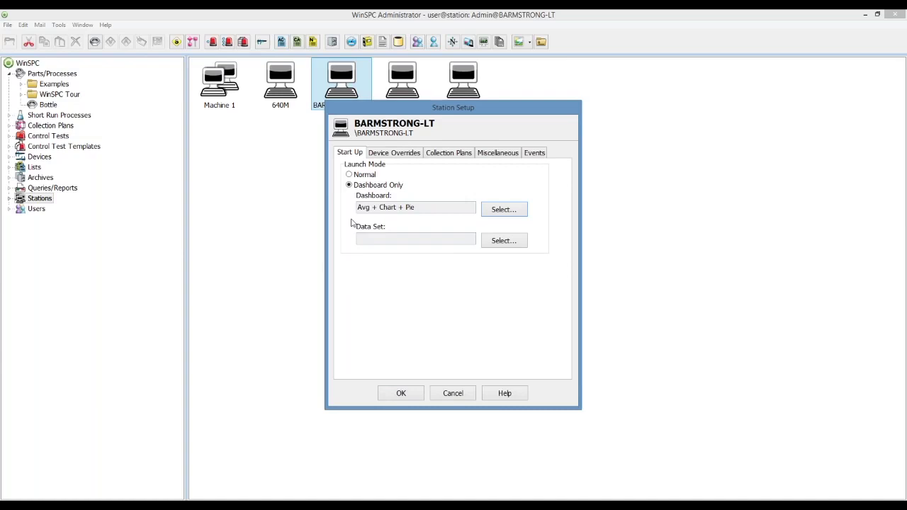
click(453, 392)
In WinSPC Navigator, view the Bottle collection plan from Examples > WinSPC Tour > Op1 as Chart Matrix - SL, and close the view
click(453, 42)
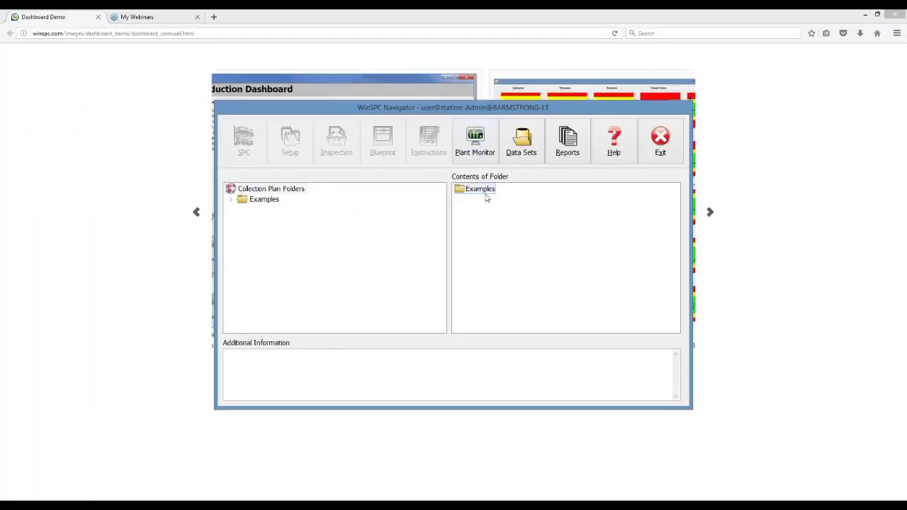
double_click(486, 197)
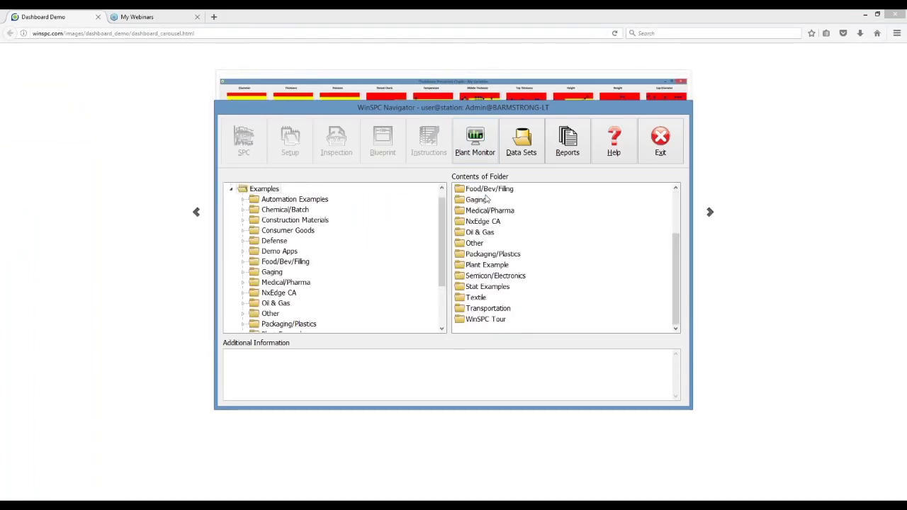
double_click(488, 319)
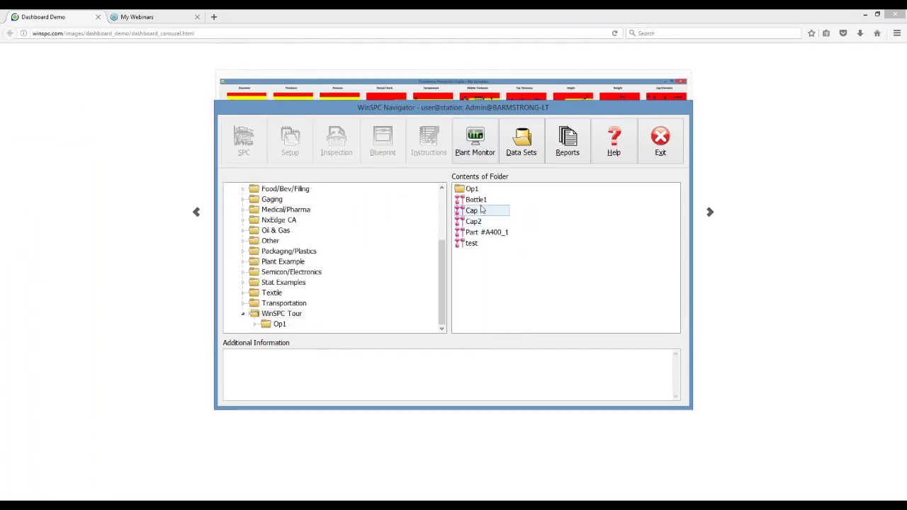
double_click(473, 190)
right_click(474, 190)
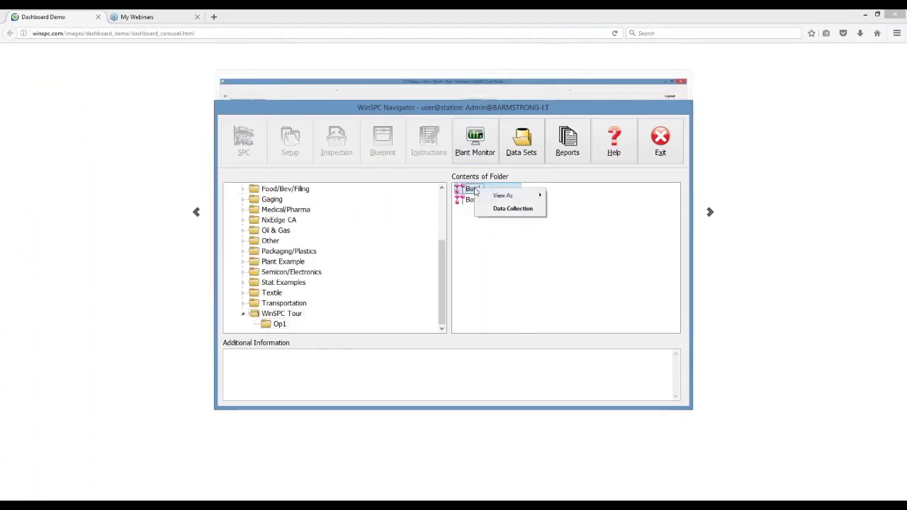
mouse_move(496, 195)
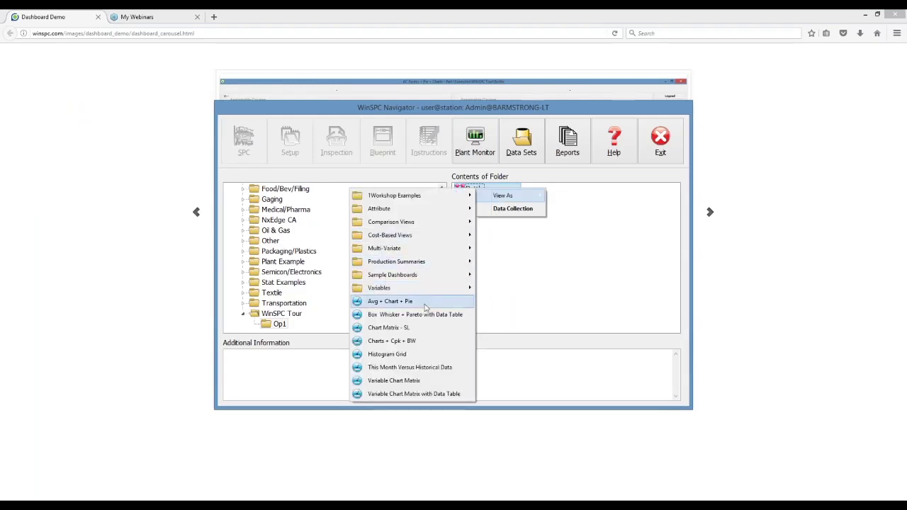
click(412, 330)
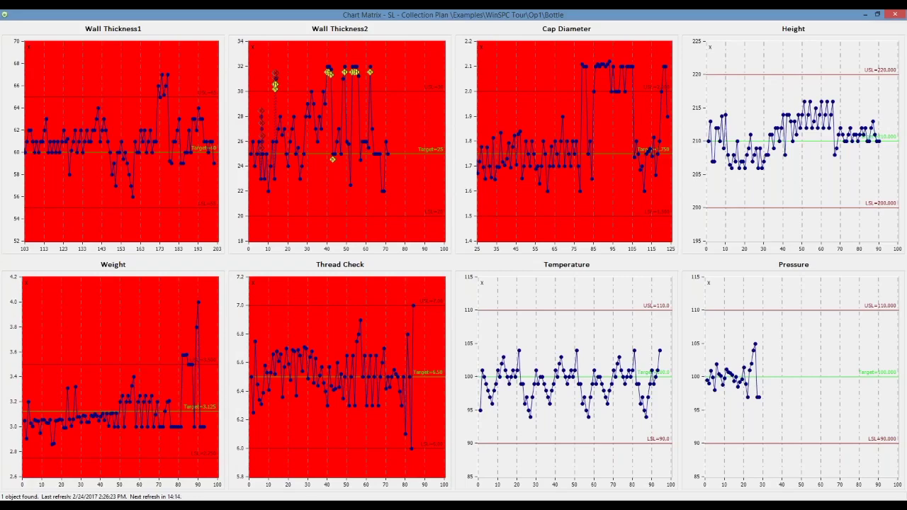
click(895, 17)
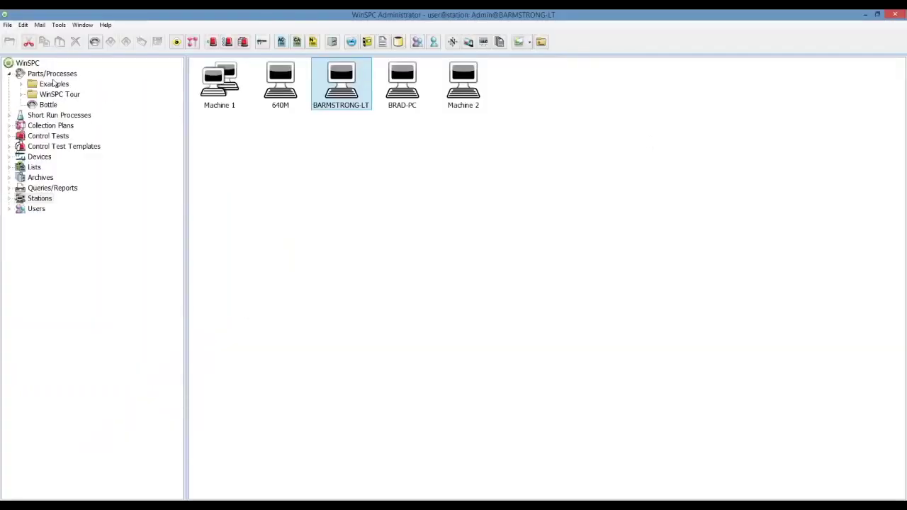
Look over the dashboards offered for viewing the Bottle part in WinSPC Administrator
click(48, 105)
right_click(48, 106)
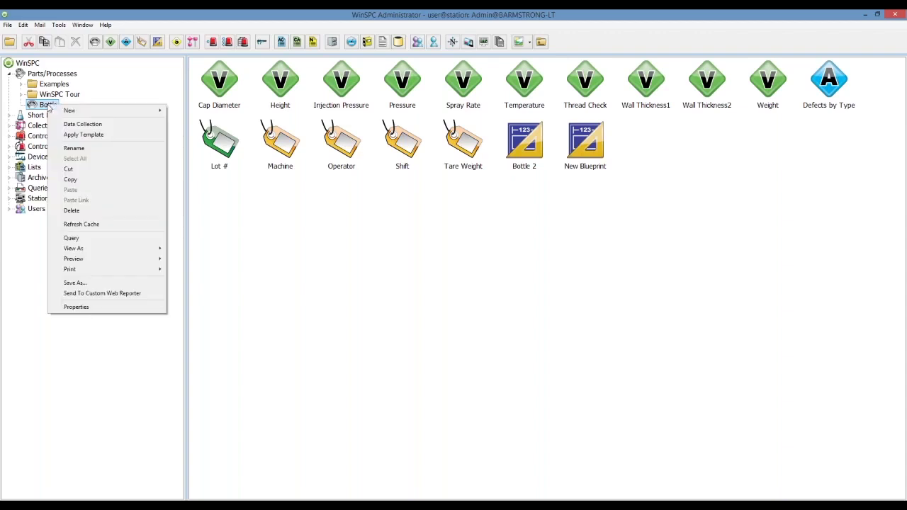
mouse_move(86, 251)
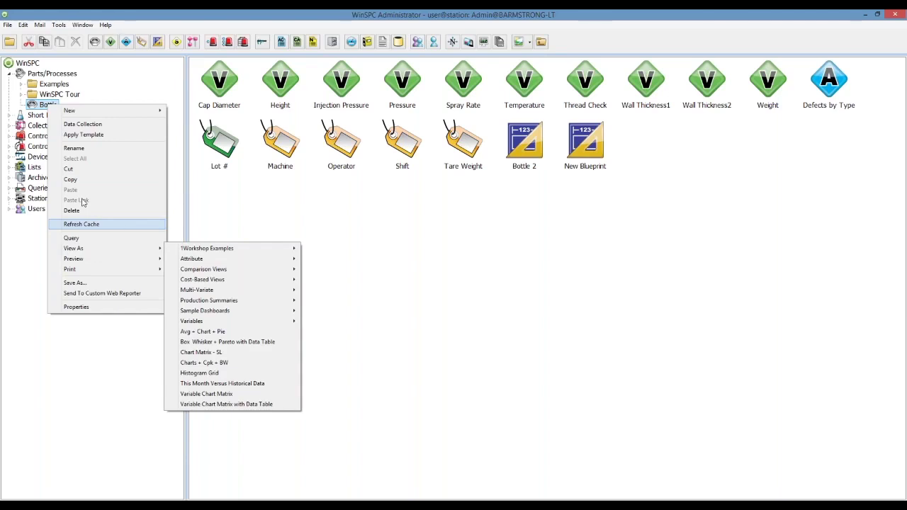
Open the Sample layout in Plant Monitor, examine the status of its listed operations, and close the monitor
click(56, 29)
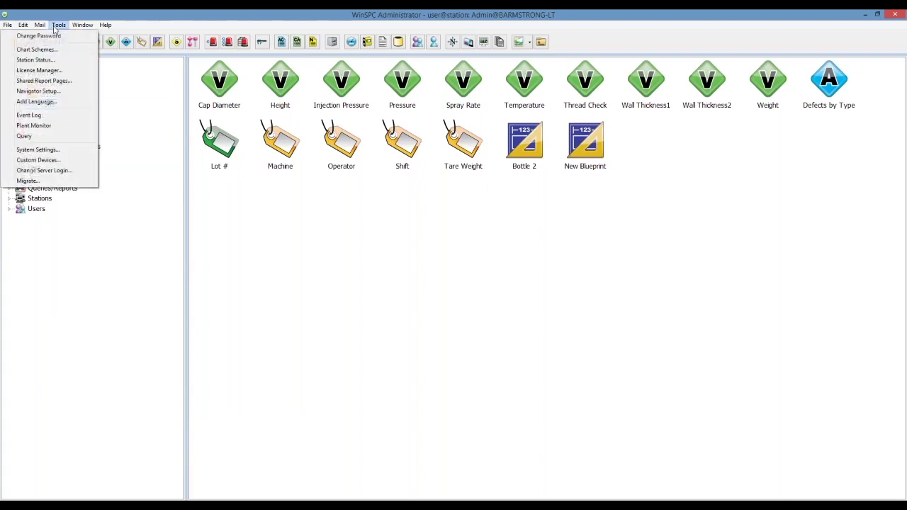
click(61, 125)
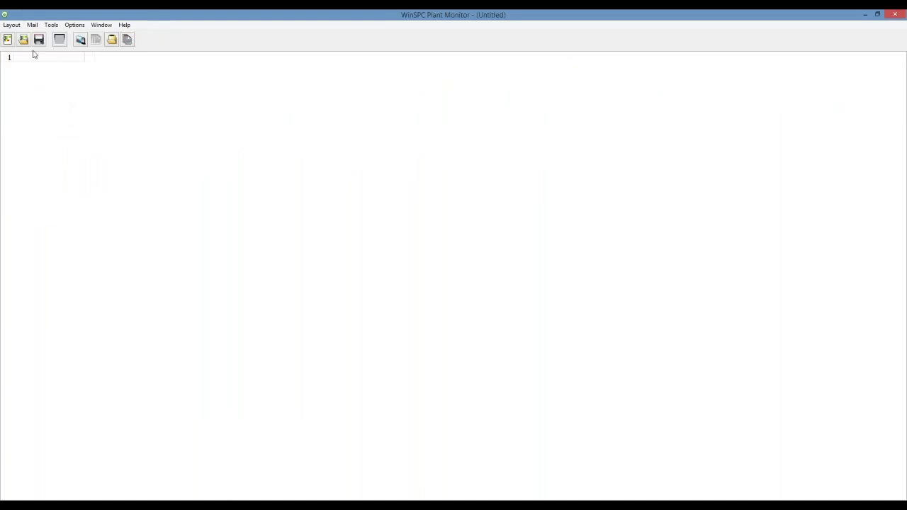
click(24, 40)
click(350, 221)
click(400, 334)
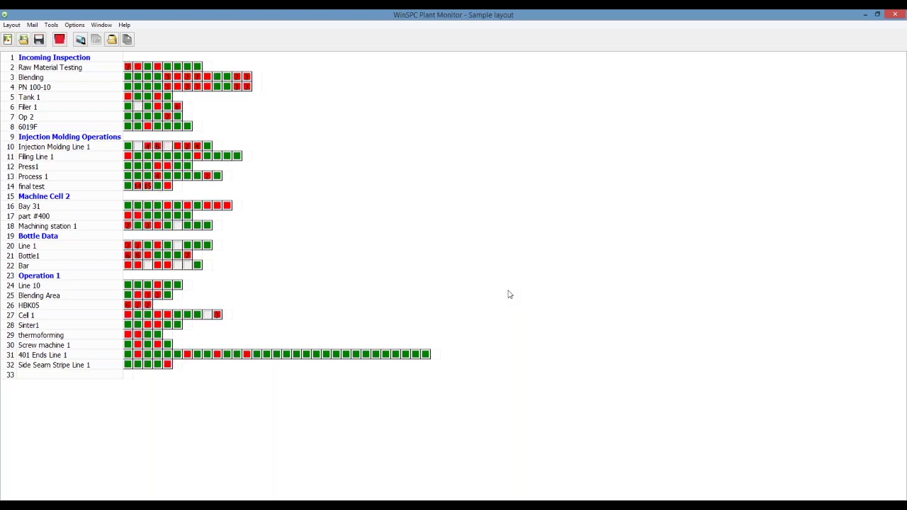
click(896, 14)
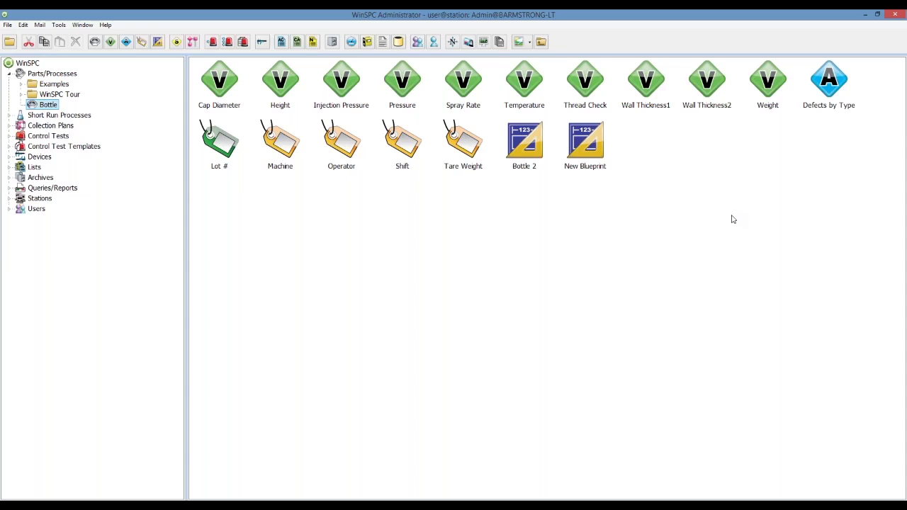
Switch to the Dashboard Demo slideshow in Firefox and go through the panel selector, single-variable and Chart Matrix slides
mouse_move(331, 506)
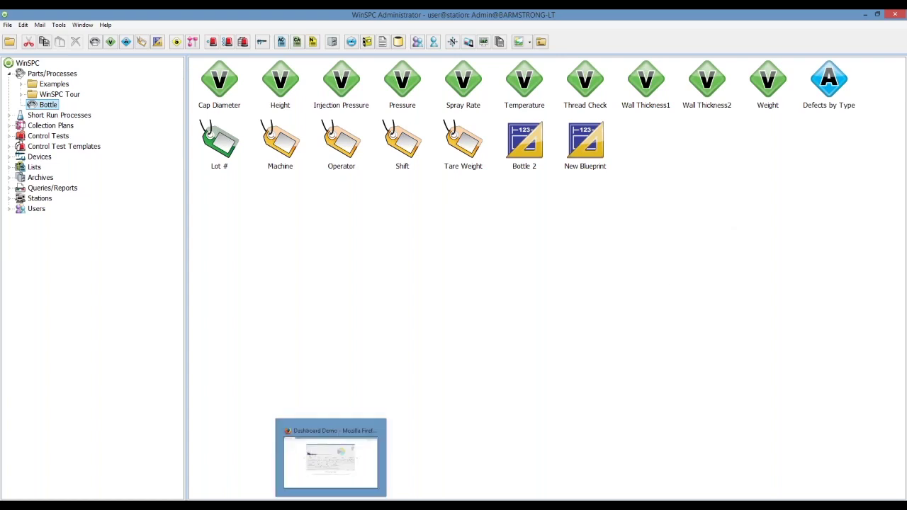
click(373, 479)
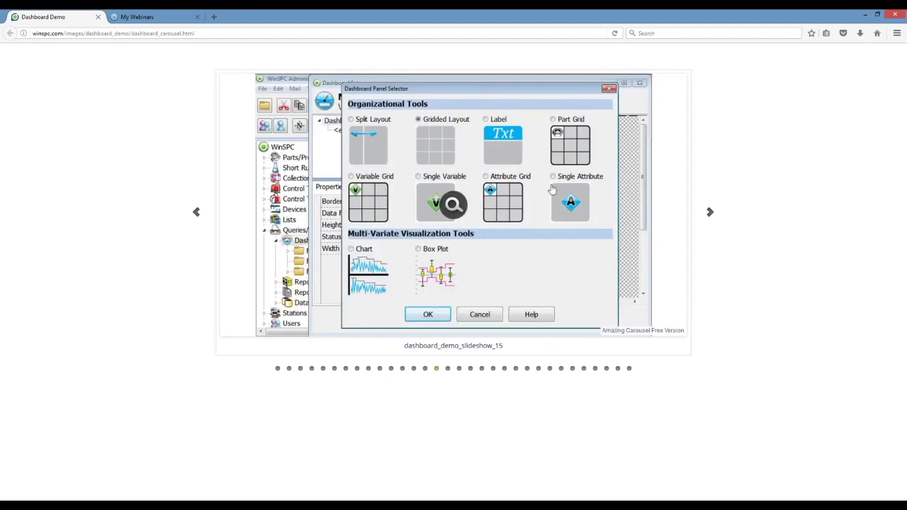
click(709, 214)
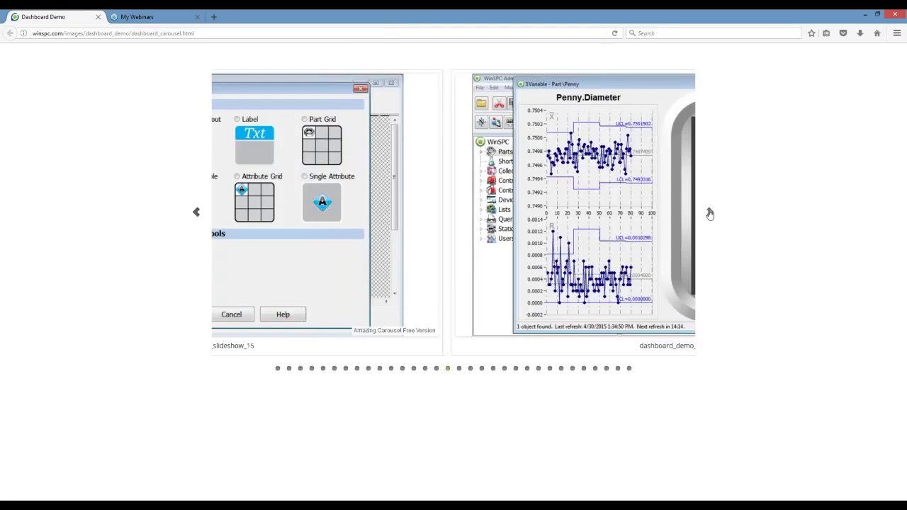
click(709, 214)
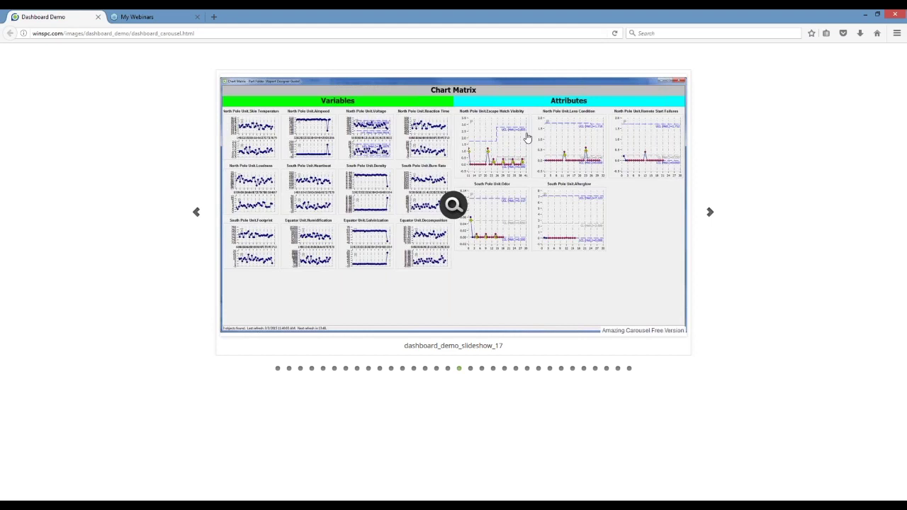
click(710, 212)
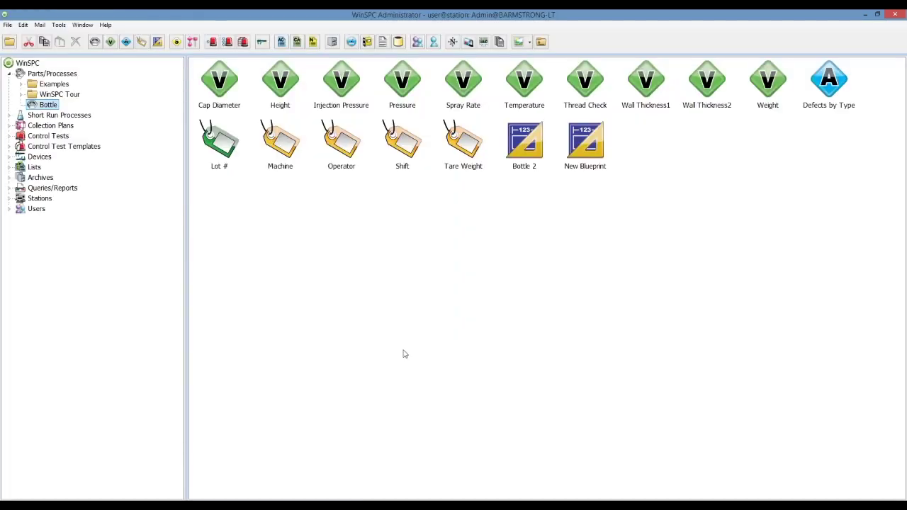
Open WinSPC Navigator from WinSPC Administrator to access the collection plans in the Examples folder
click(452, 42)
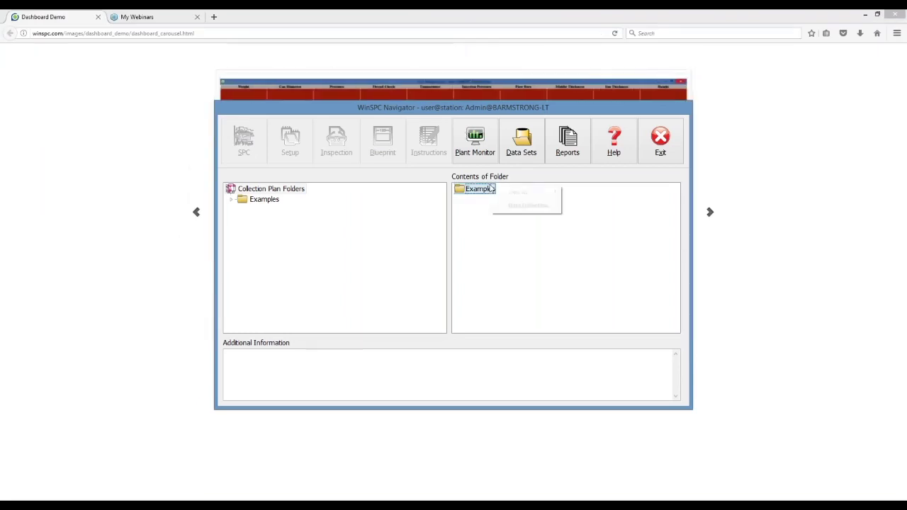